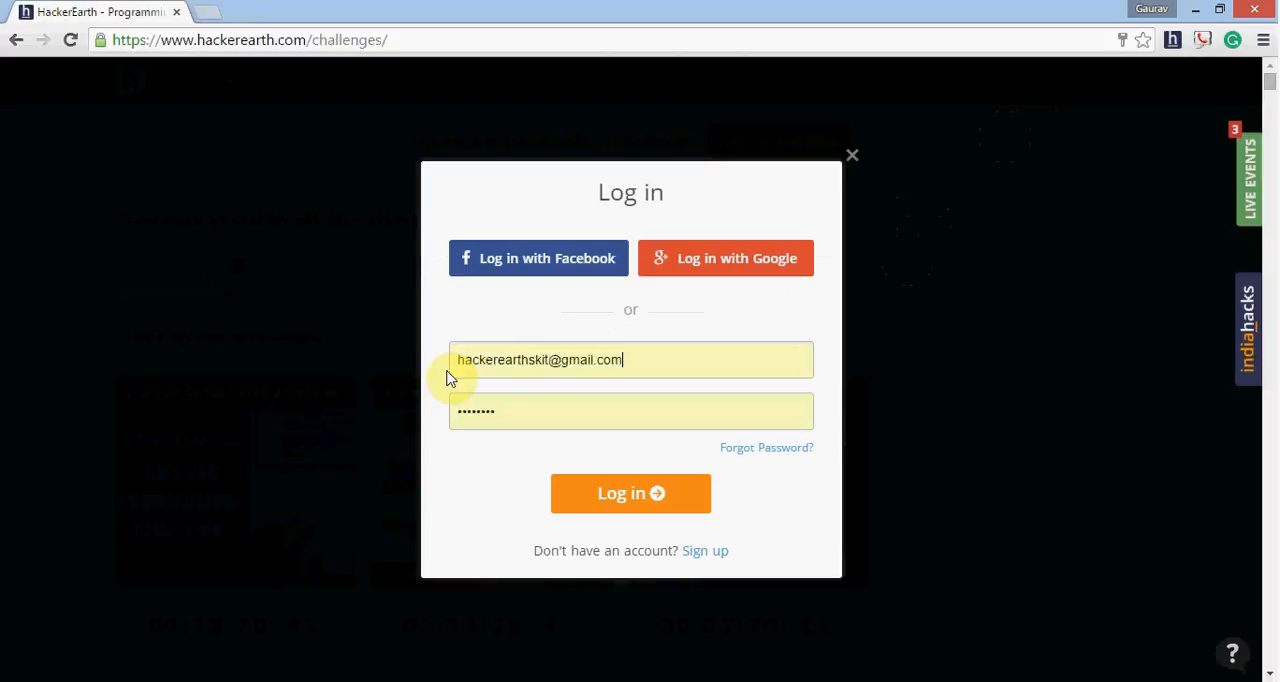
- Enter the account password and log in to HackerEarth
key("Tab")
type("********")
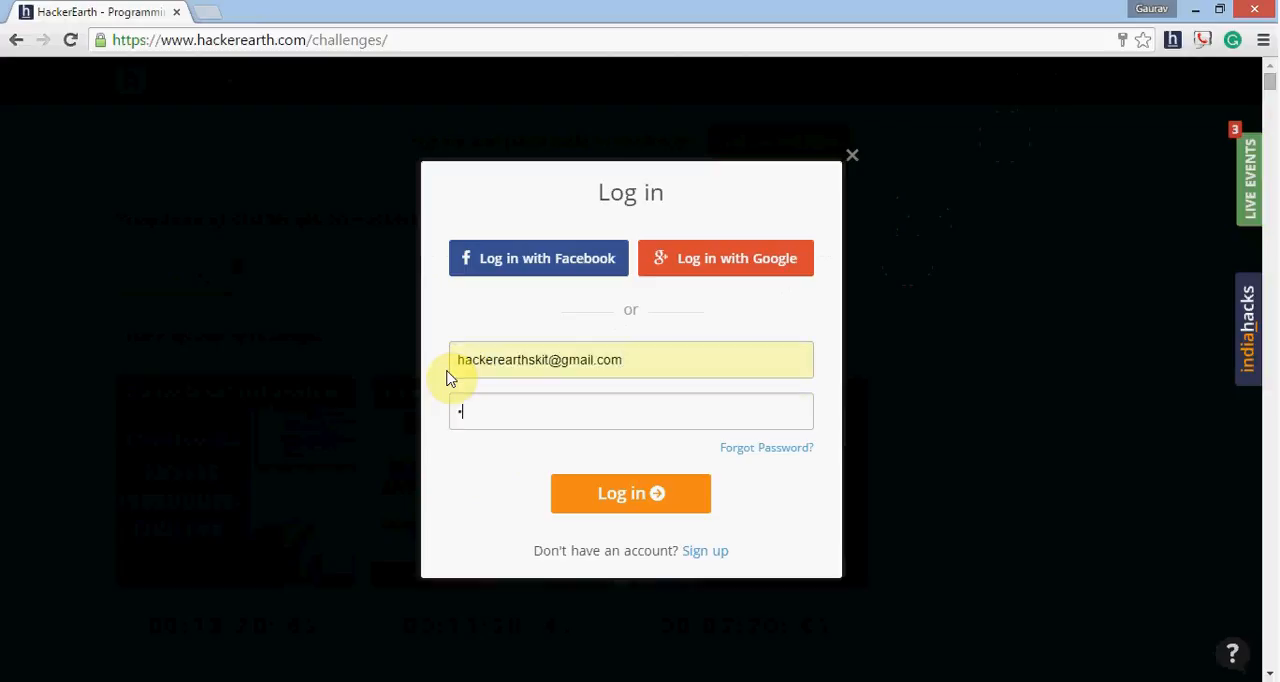
type("*")
left_click(623, 505)
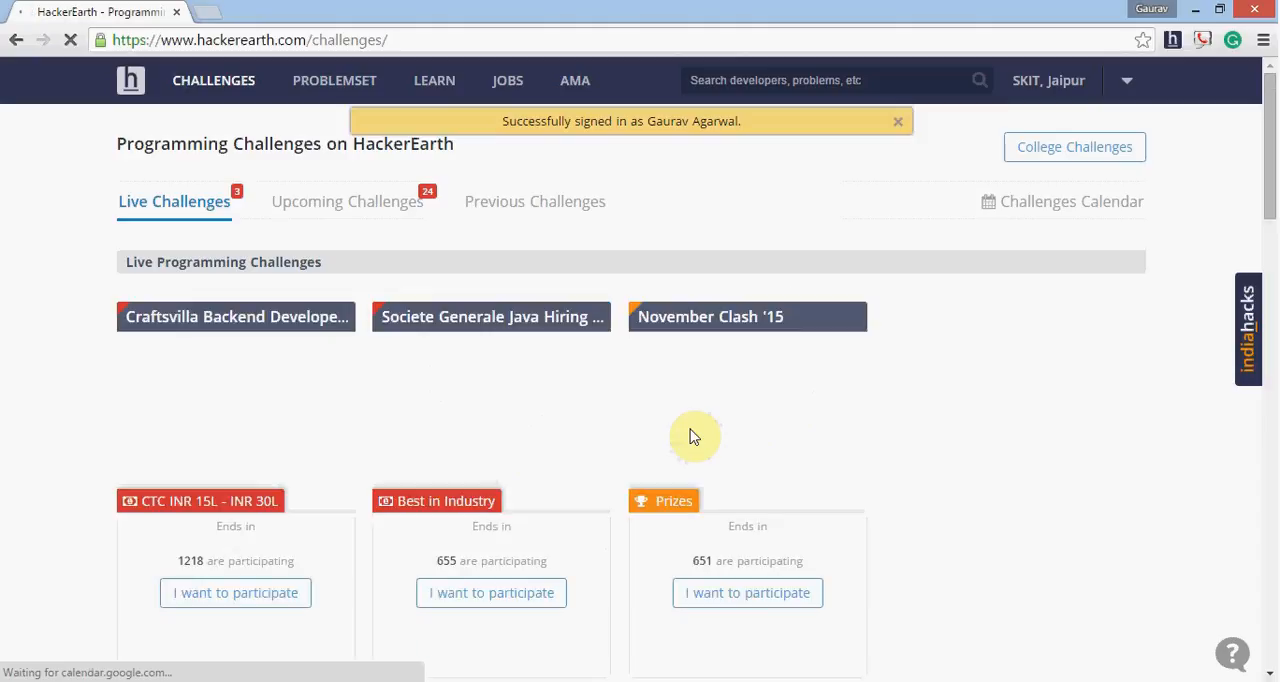
- Go to Recruiter Home and decline the browser's offer to save the password for this site
left_click(1123, 88)
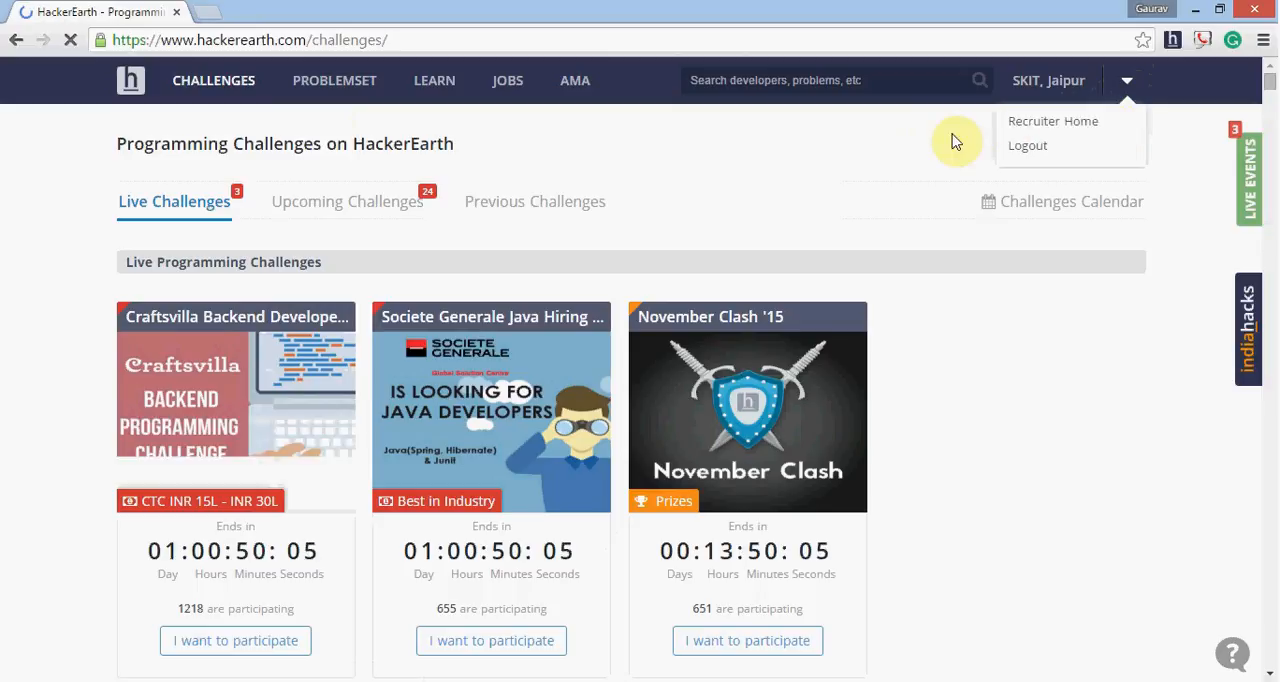
left_click(1010, 122)
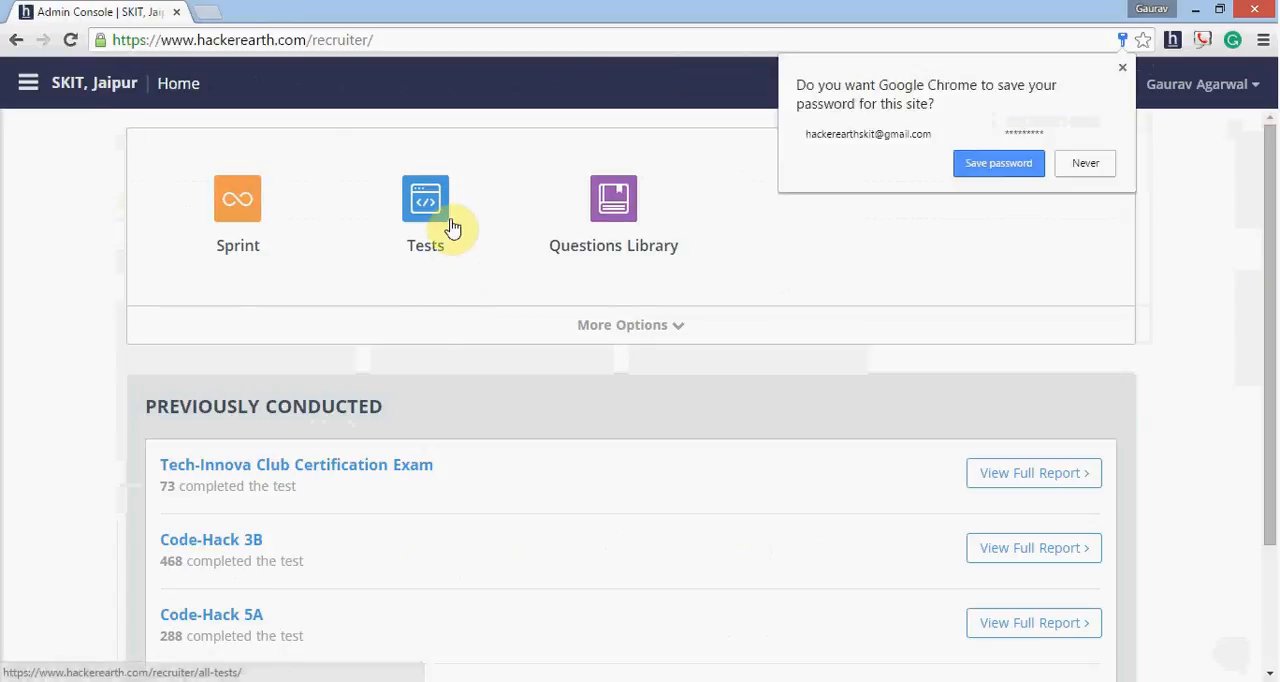
left_click(1085, 163)
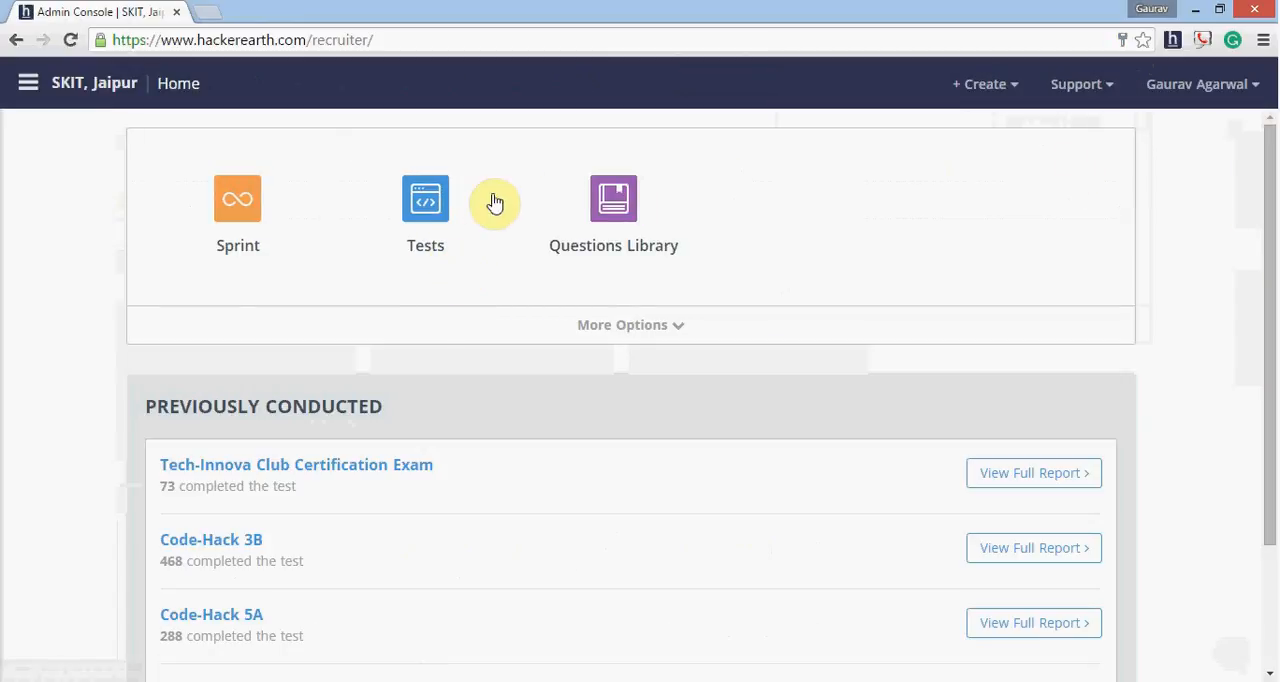
- Open the Tests section and look through the completed tests, test drafts and upcoming tests
left_click(426, 197)
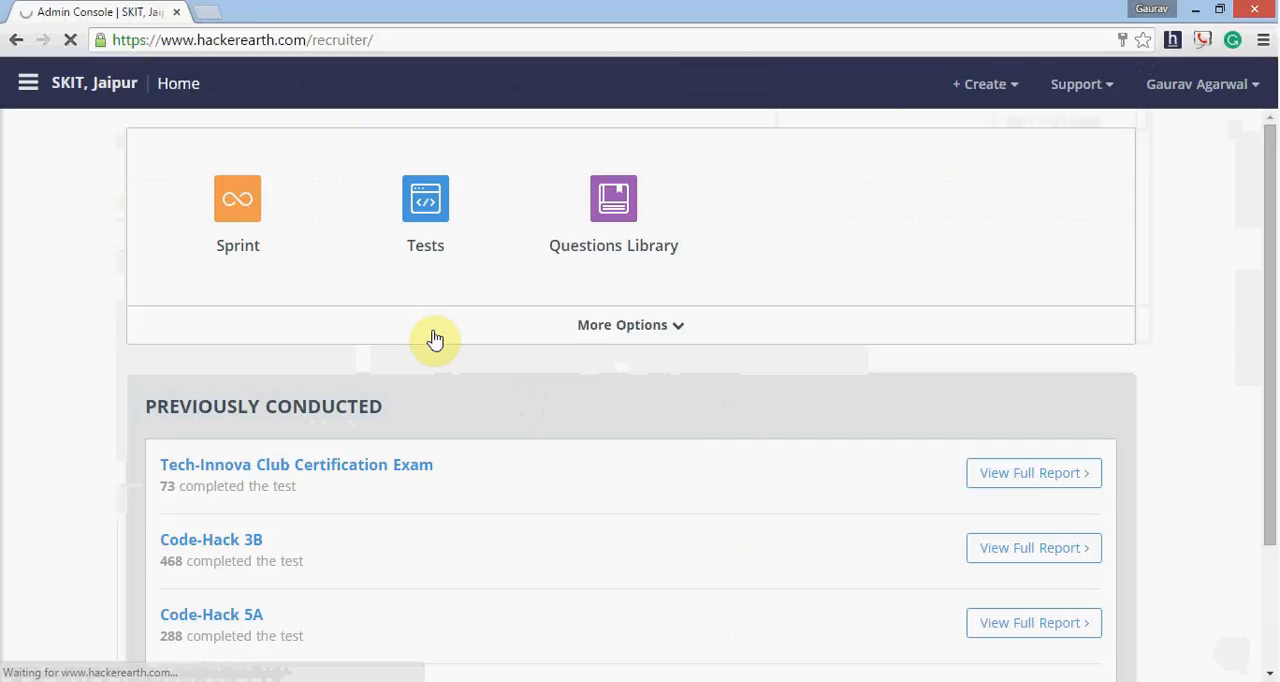
left_click(431, 236)
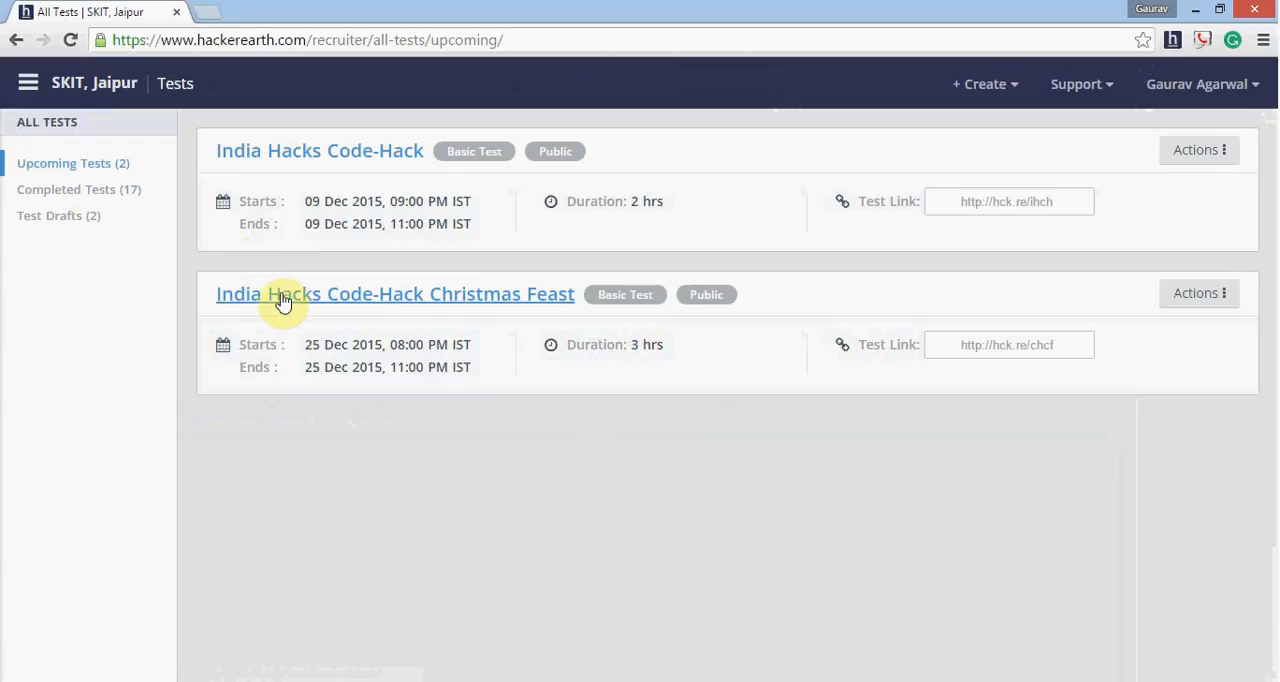
left_click(97, 193)
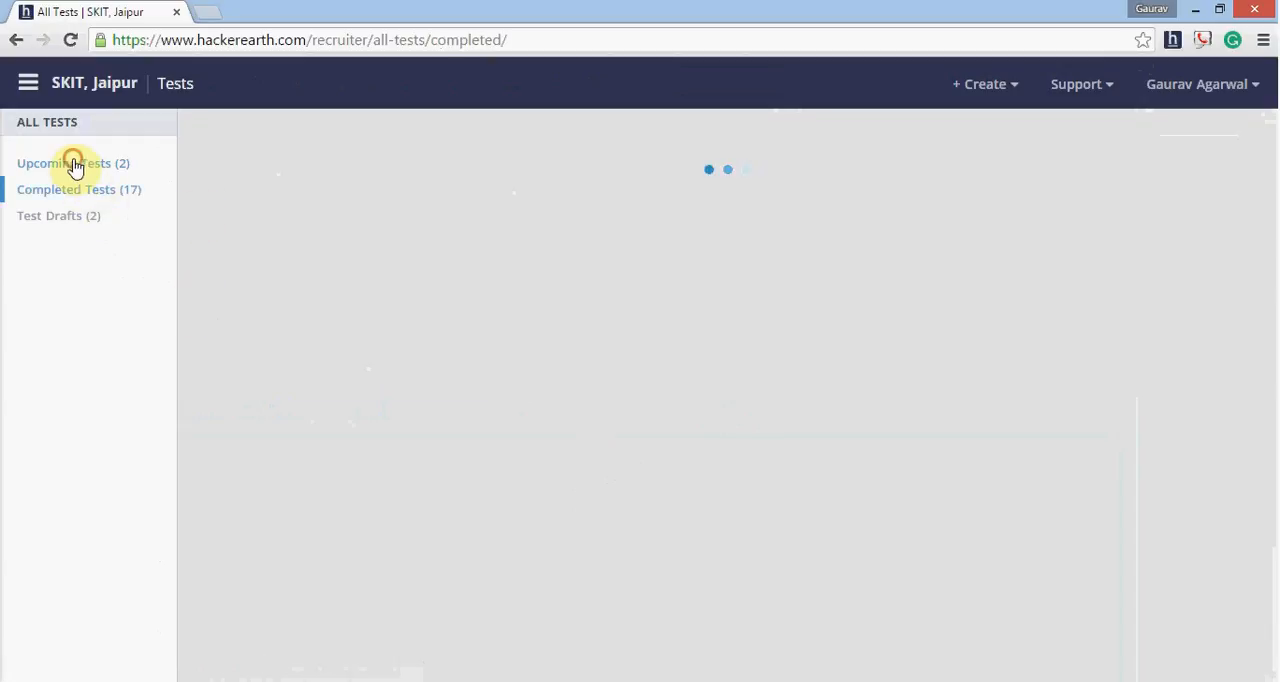
left_click(74, 163)
left_click(76, 220)
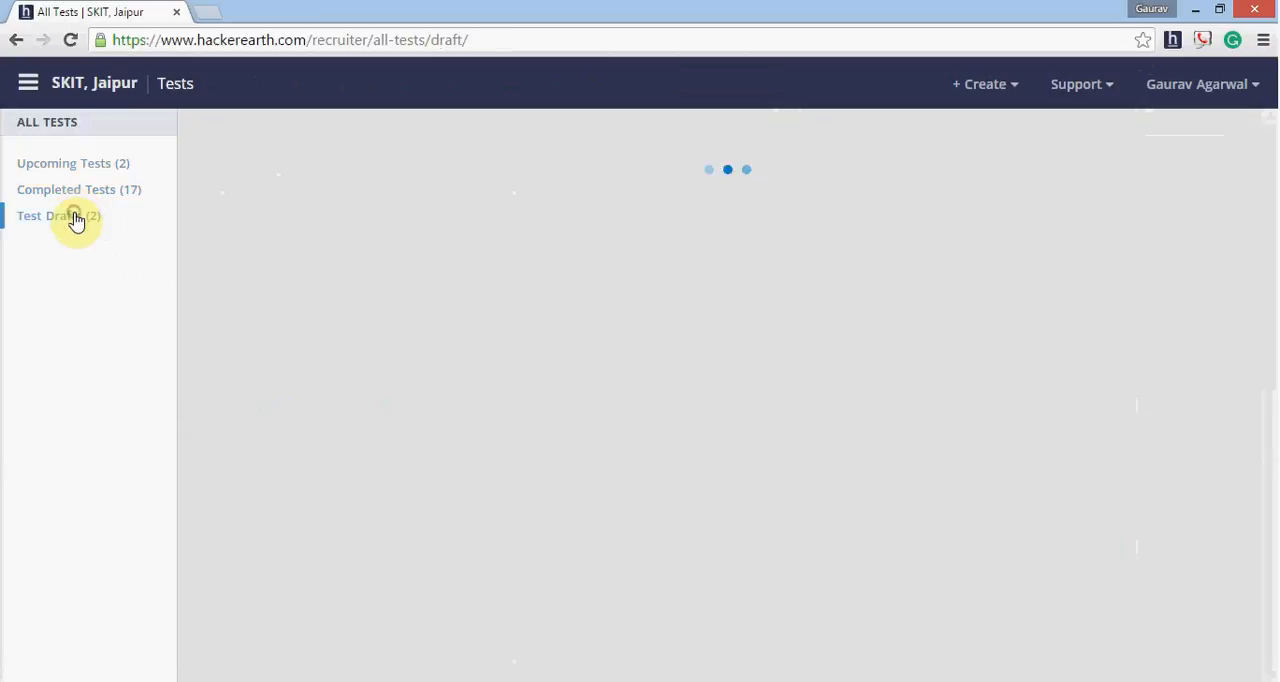
left_click(78, 167)
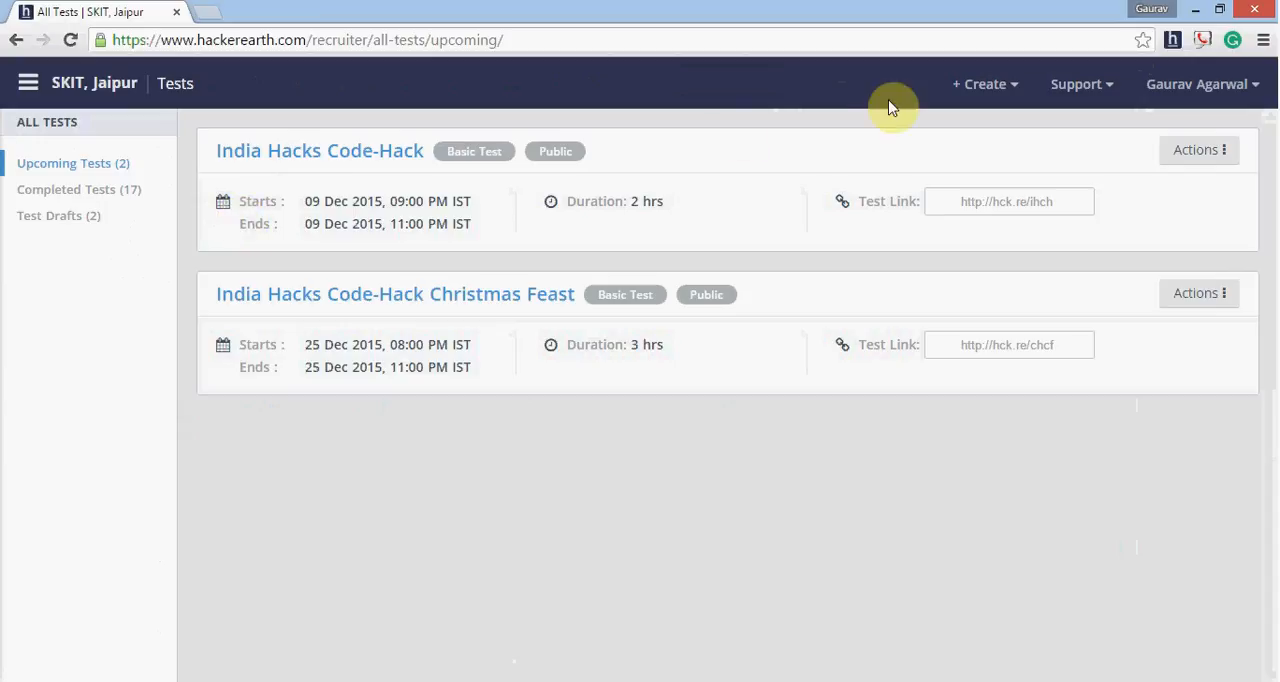
- Create a new test in Public mode with the name "Sample Test"
left_click(1000, 100)
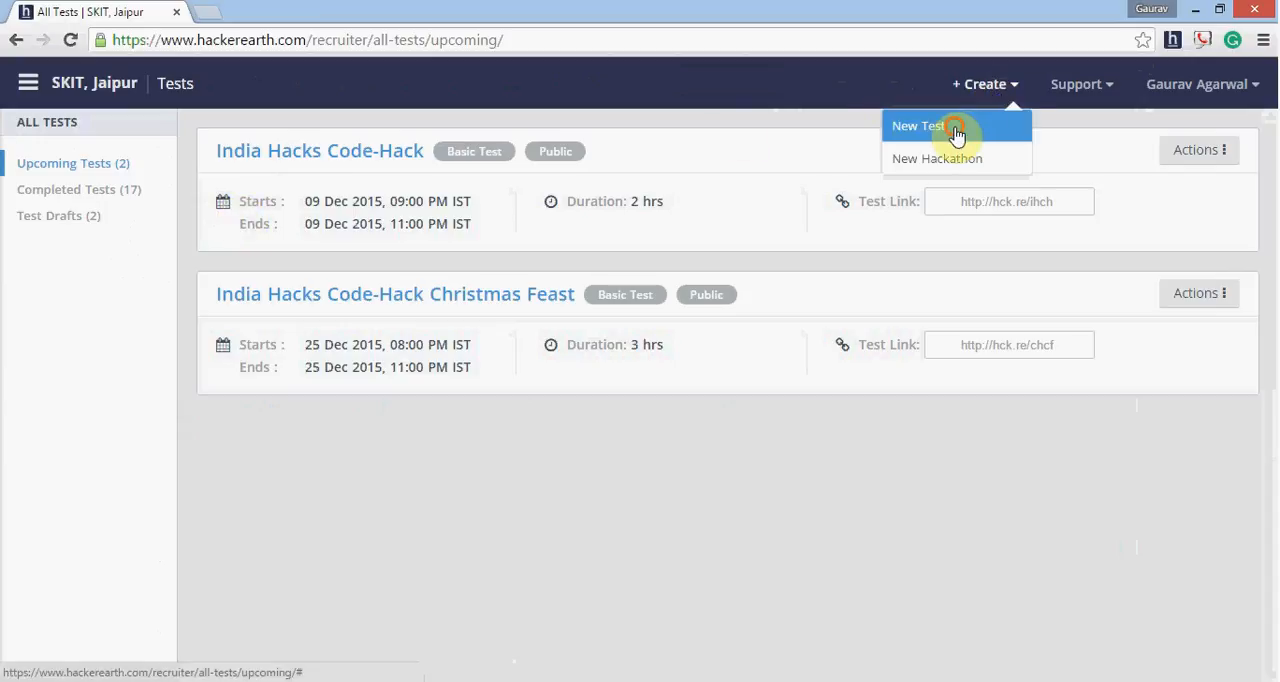
left_click(958, 127)
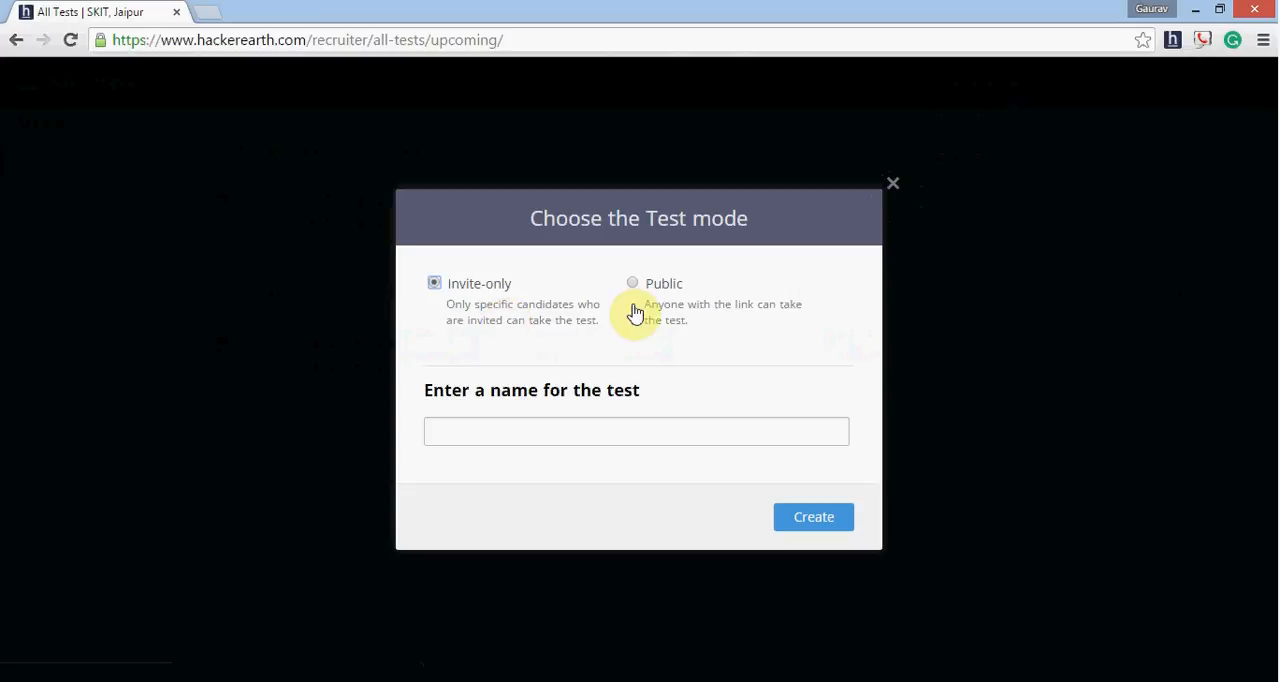
left_click(633, 285)
left_click(601, 426)
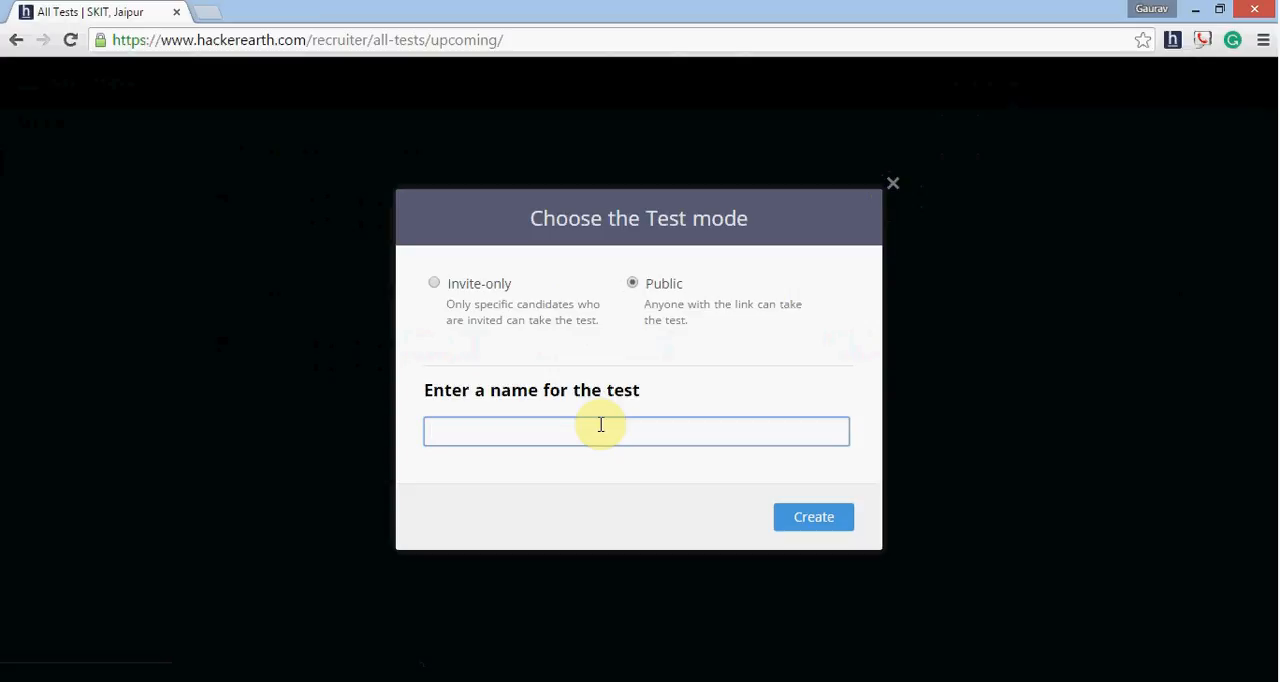
type("Sample")
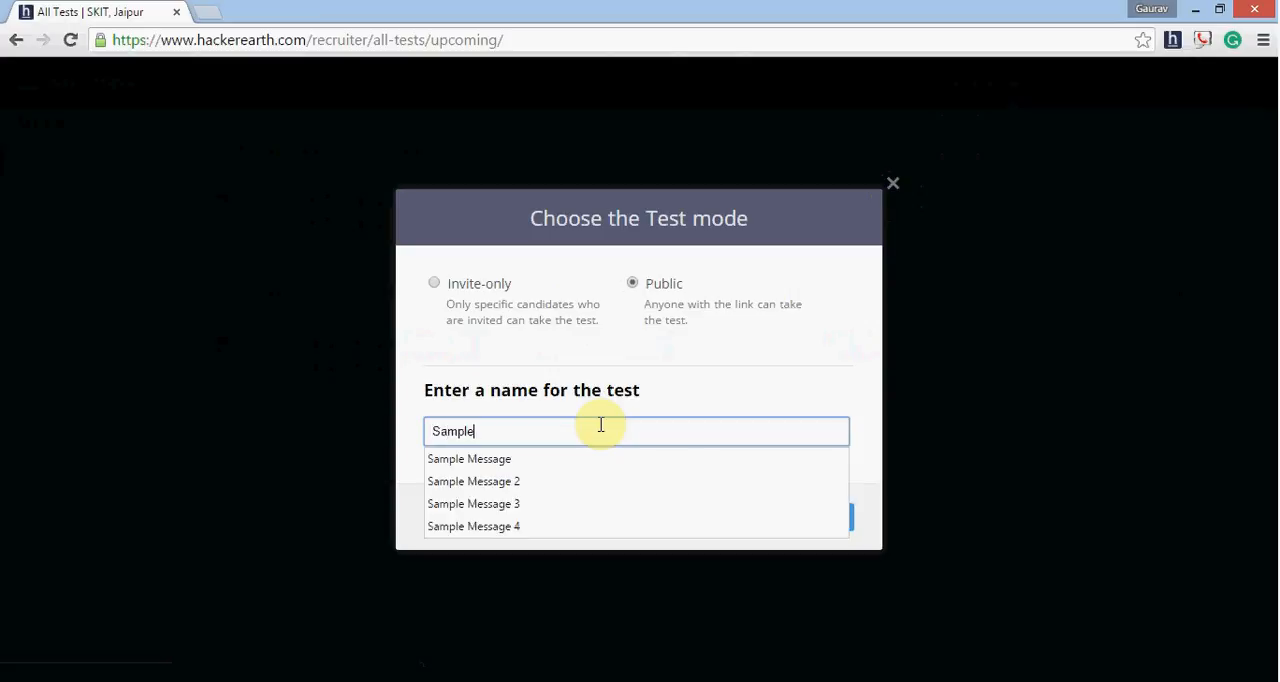
type(" Test")
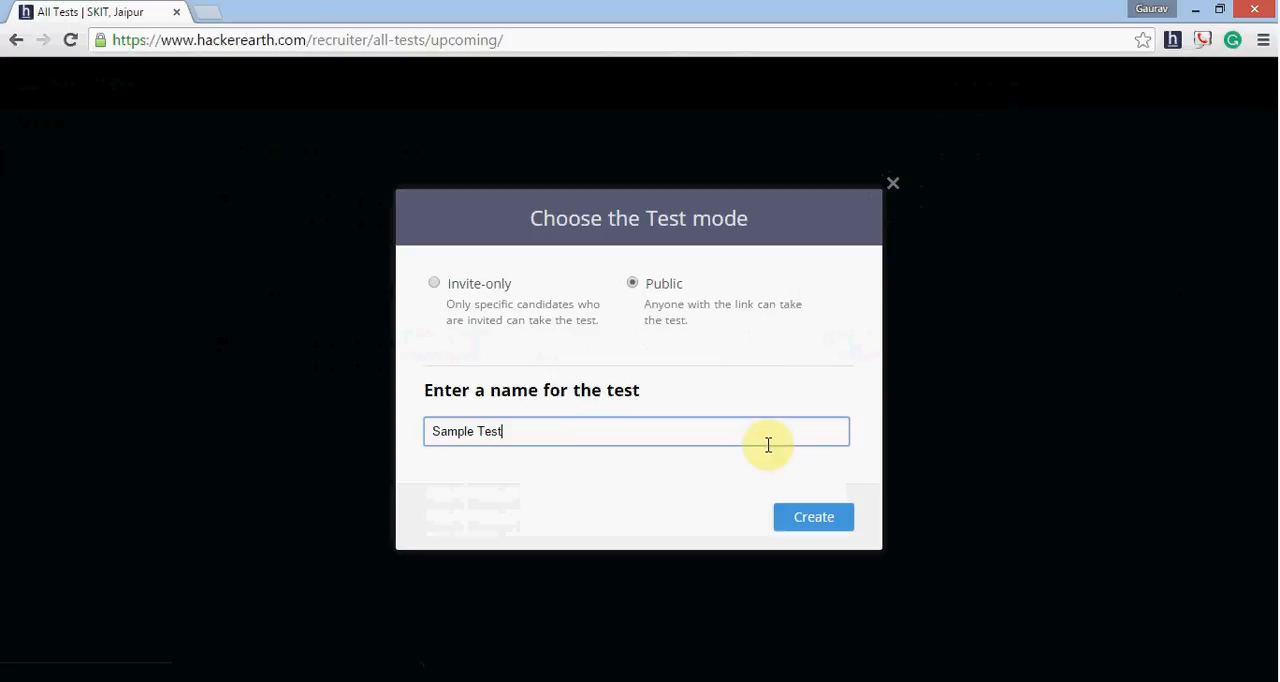
left_click(809, 527)
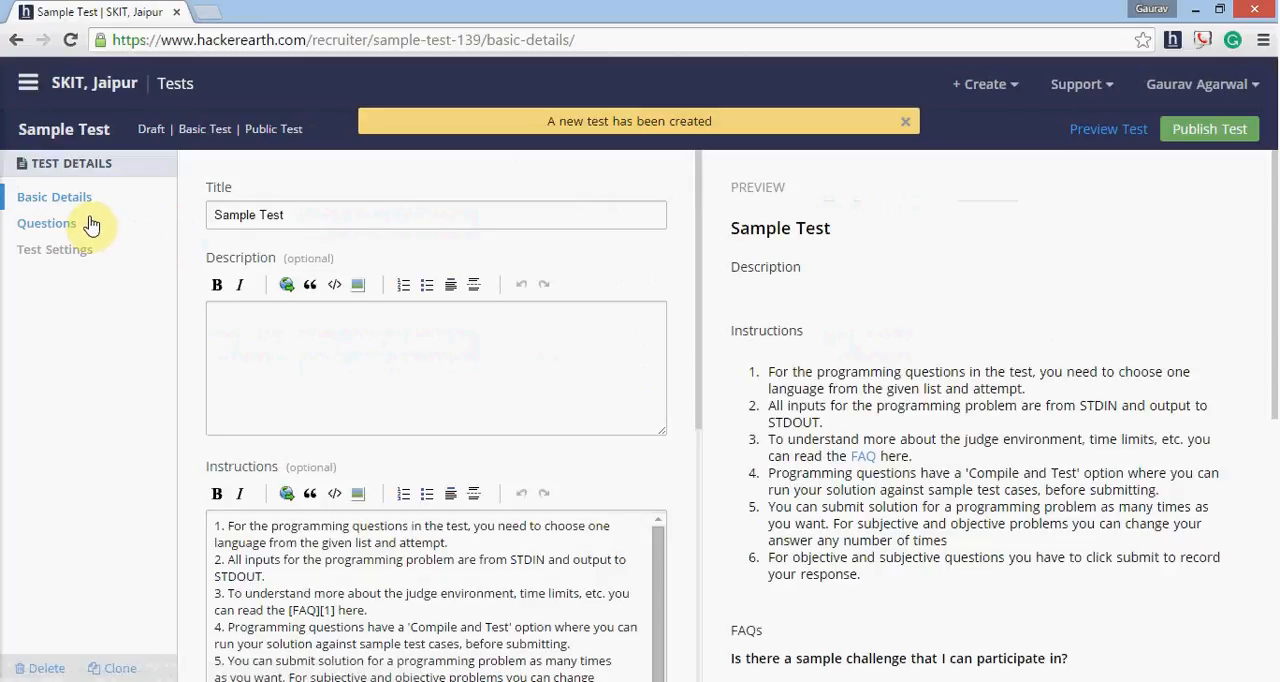
- Go to the test settings of Sample Test and disable the Open test option
left_click(281, 342)
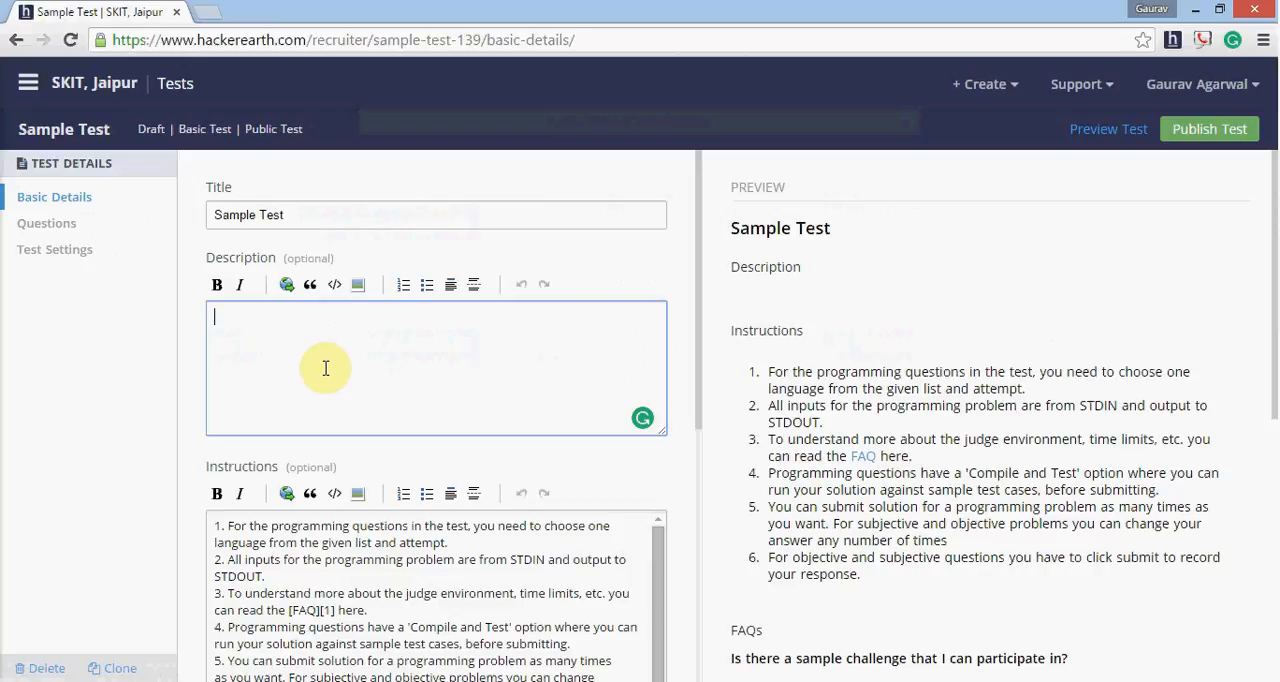
left_click(78, 254)
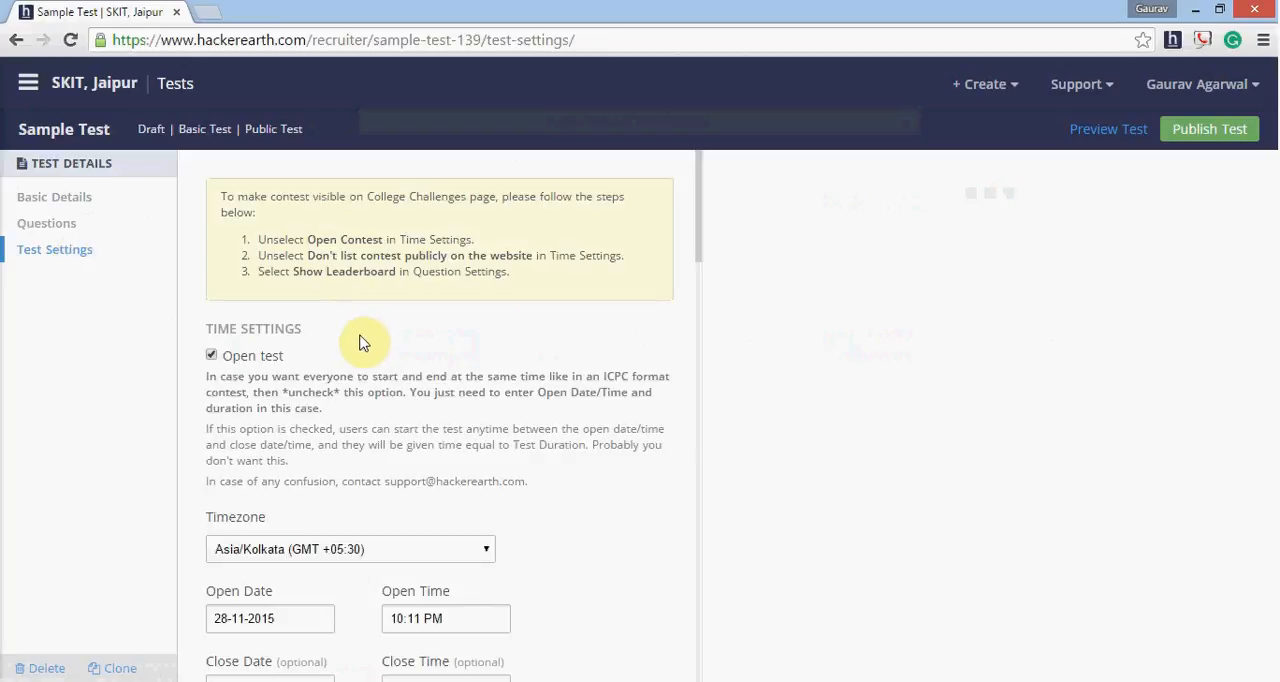
left_click(211, 358)
- Set the test's open date to 15-12-2015 and its open time to 08:00 PM
scroll(306, 408, "down", 3)
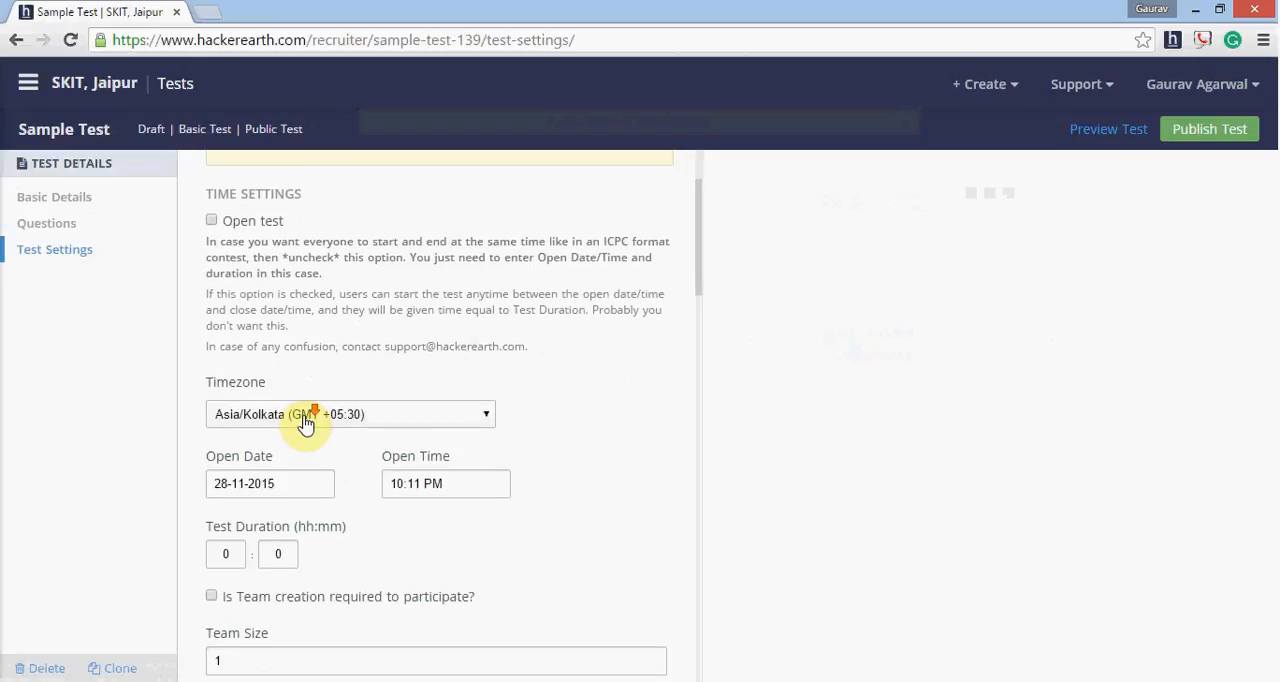
left_click(309, 350)
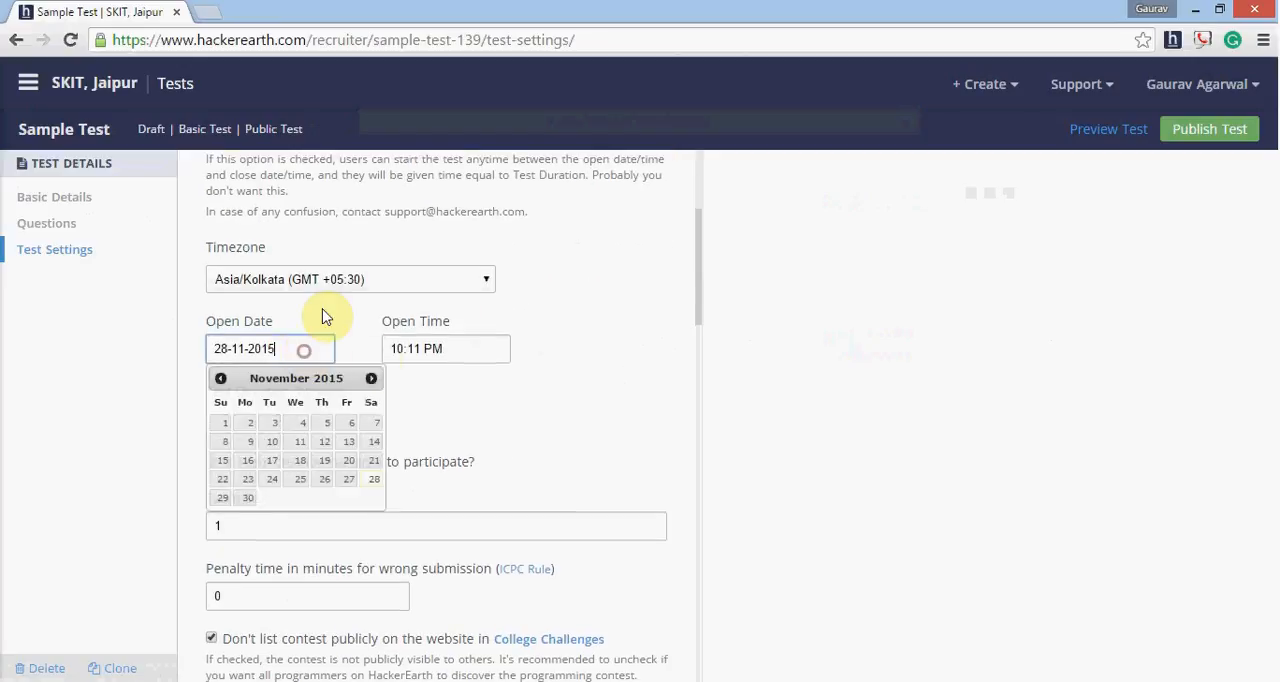
left_click(371, 378)
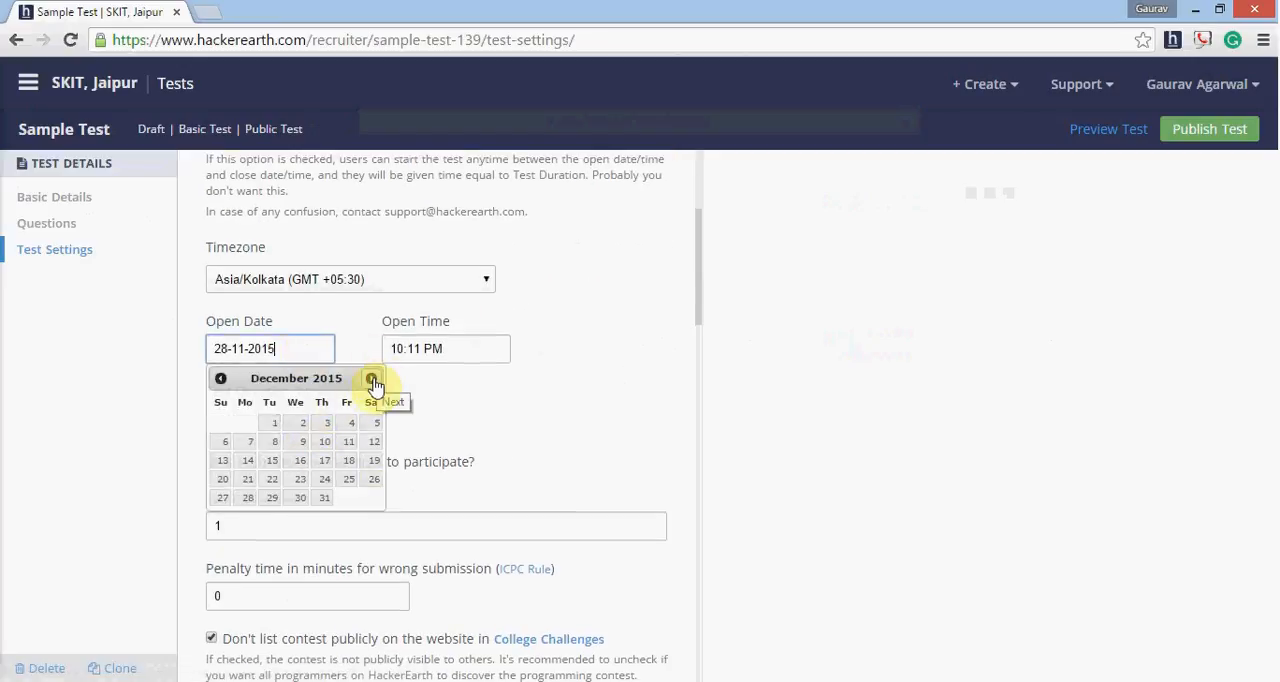
left_click(266, 461)
left_click(489, 354)
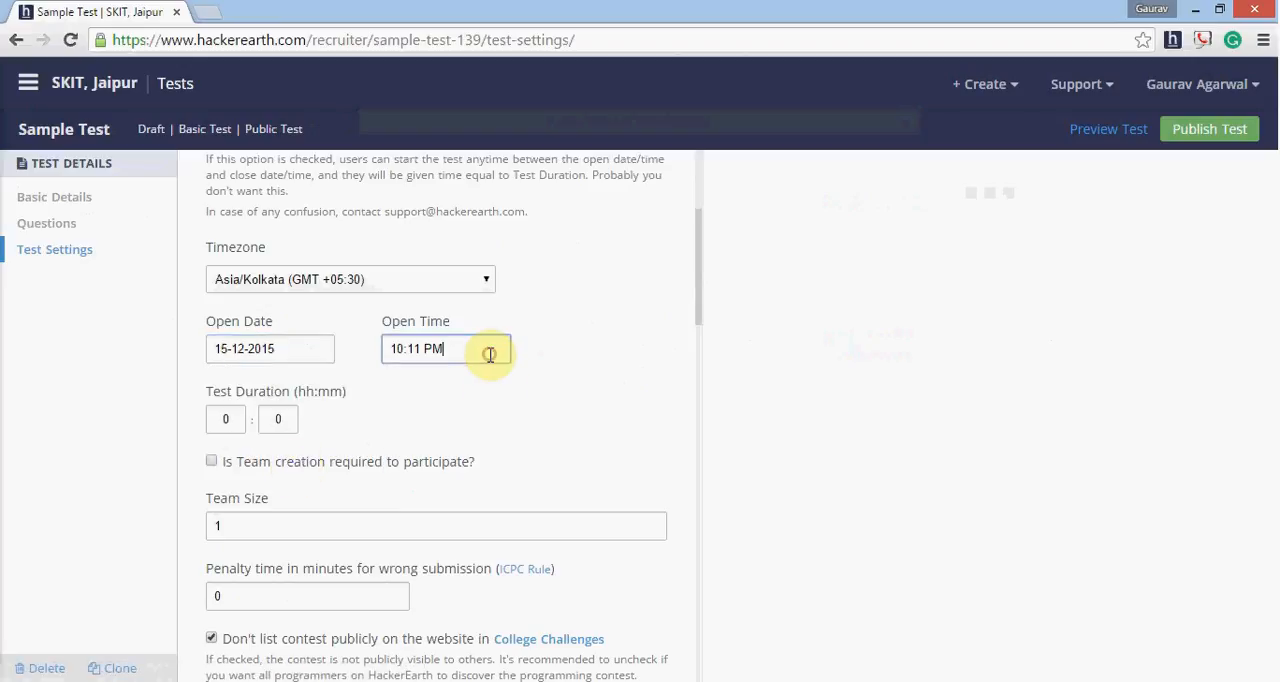
left_click(470, 468)
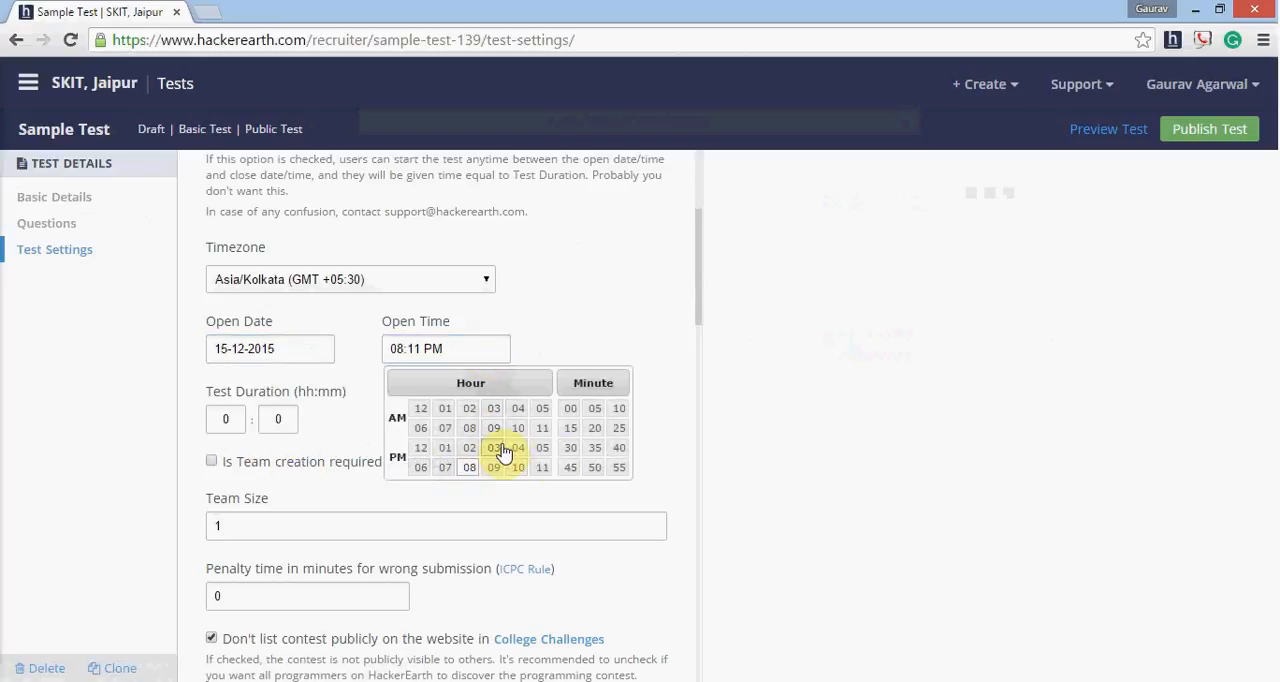
left_click(568, 420)
- Set the test duration to 3 hours
left_click(280, 419)
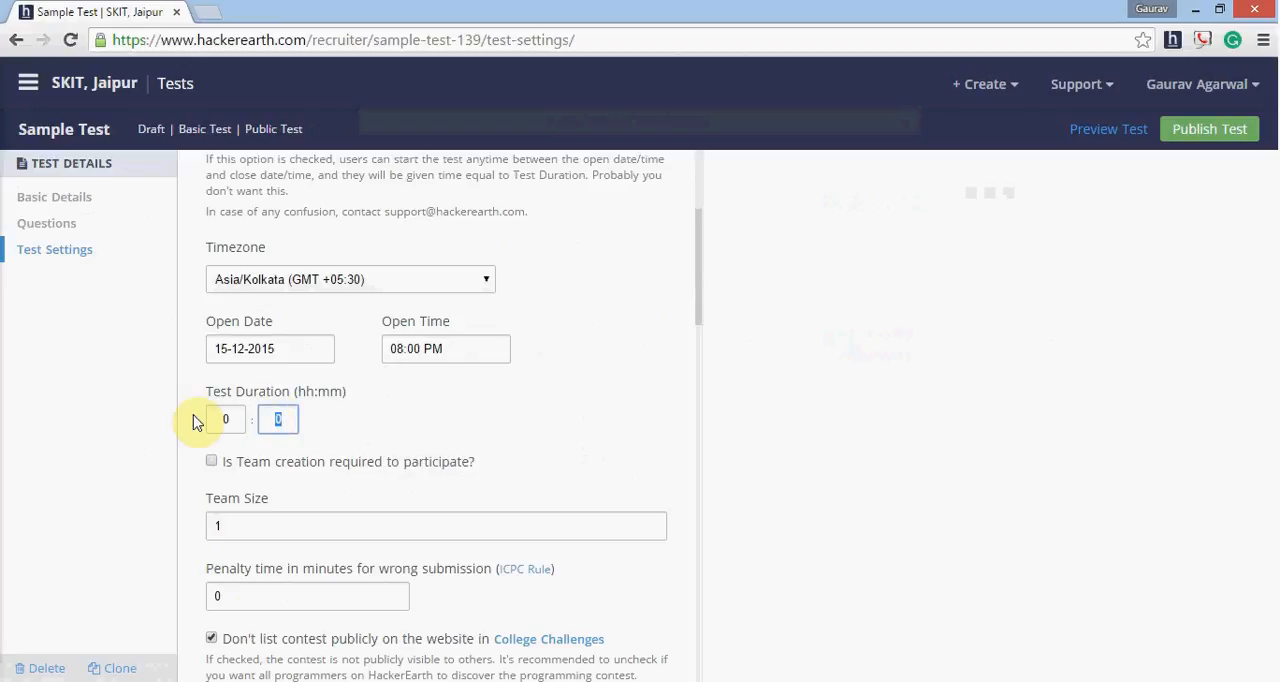
left_click(224, 419)
type("3")
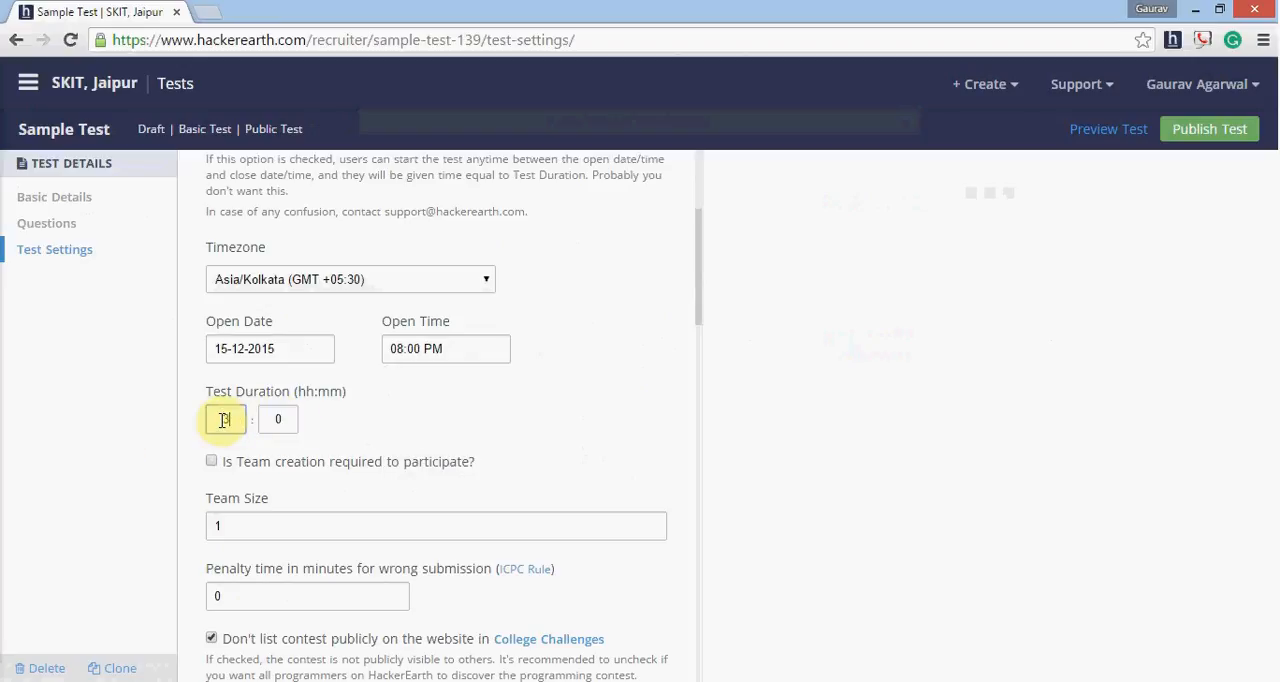
- Allow the contest to be listed publicly in College Challenges, enable Show Leaderboard and save the time settings
scroll(371, 477, "down", 2)
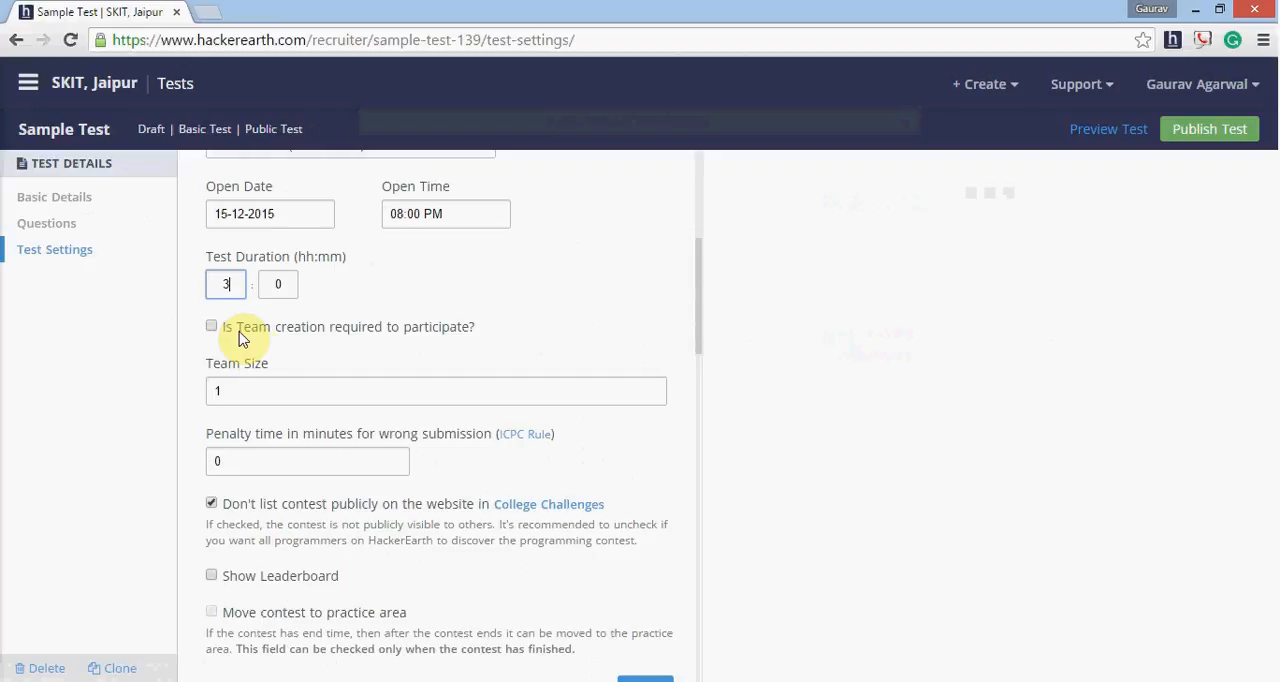
scroll(294, 432, "down", 1)
left_click_drag(277, 396, 166, 392)
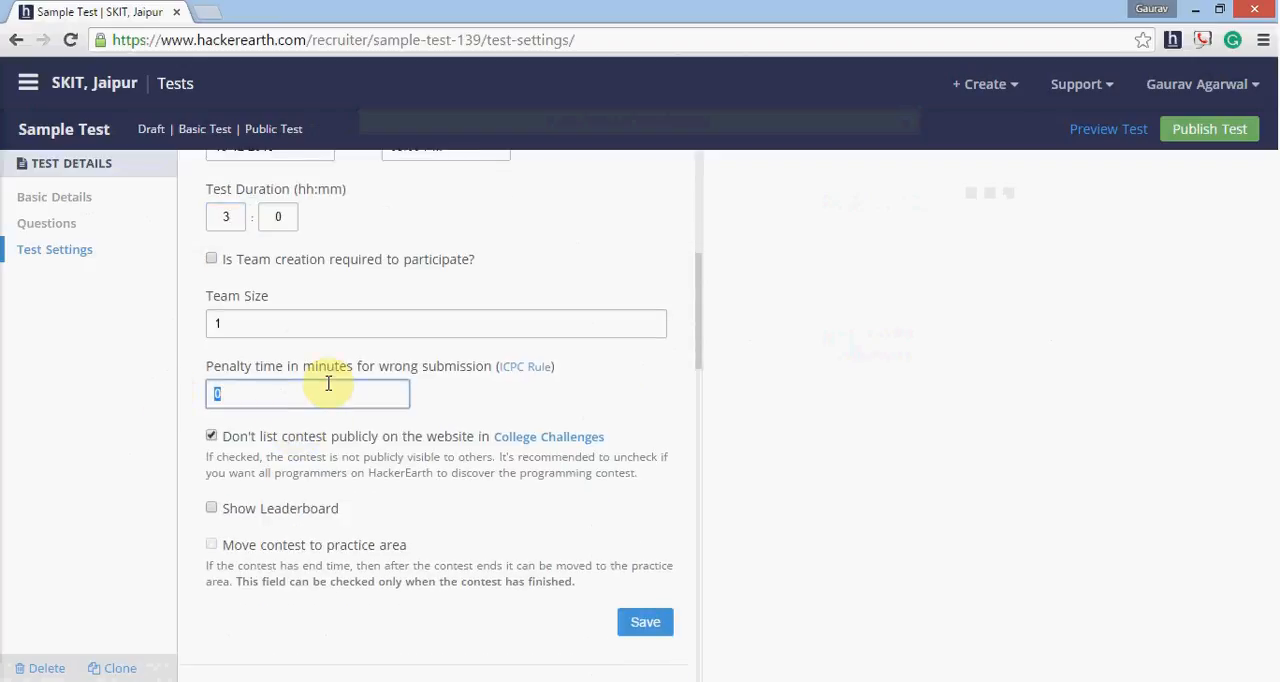
left_click(211, 437)
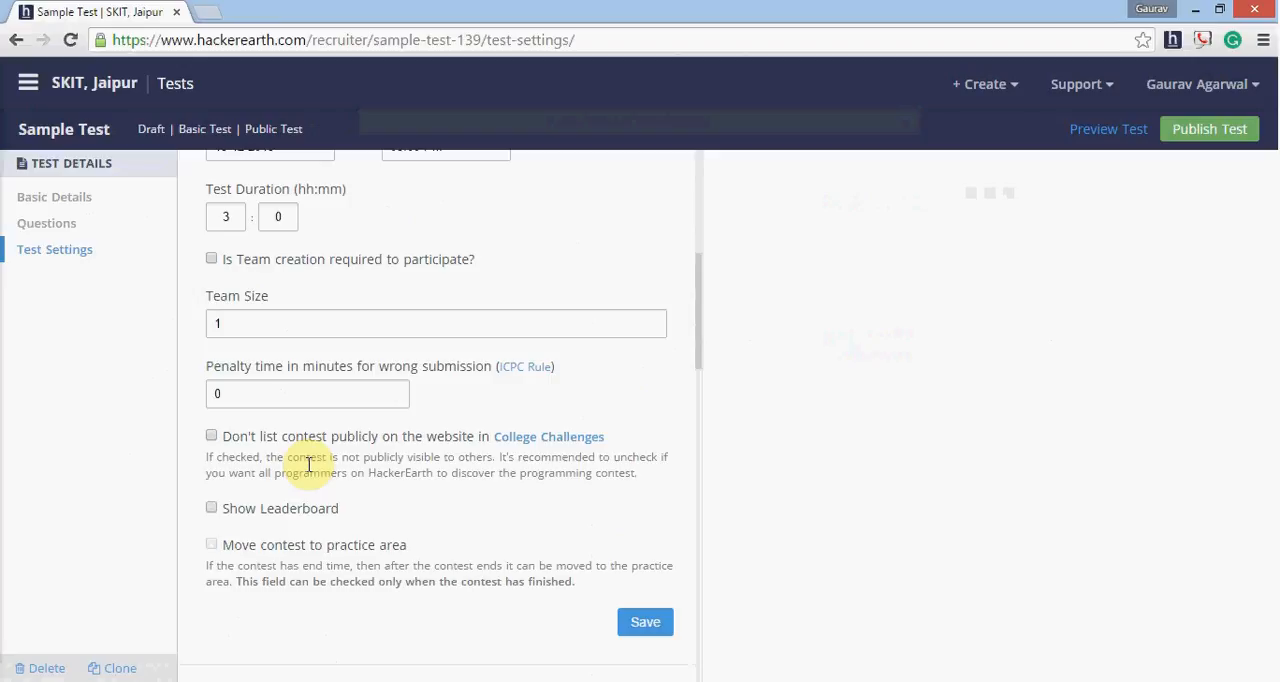
scroll(308, 465, "down", 2)
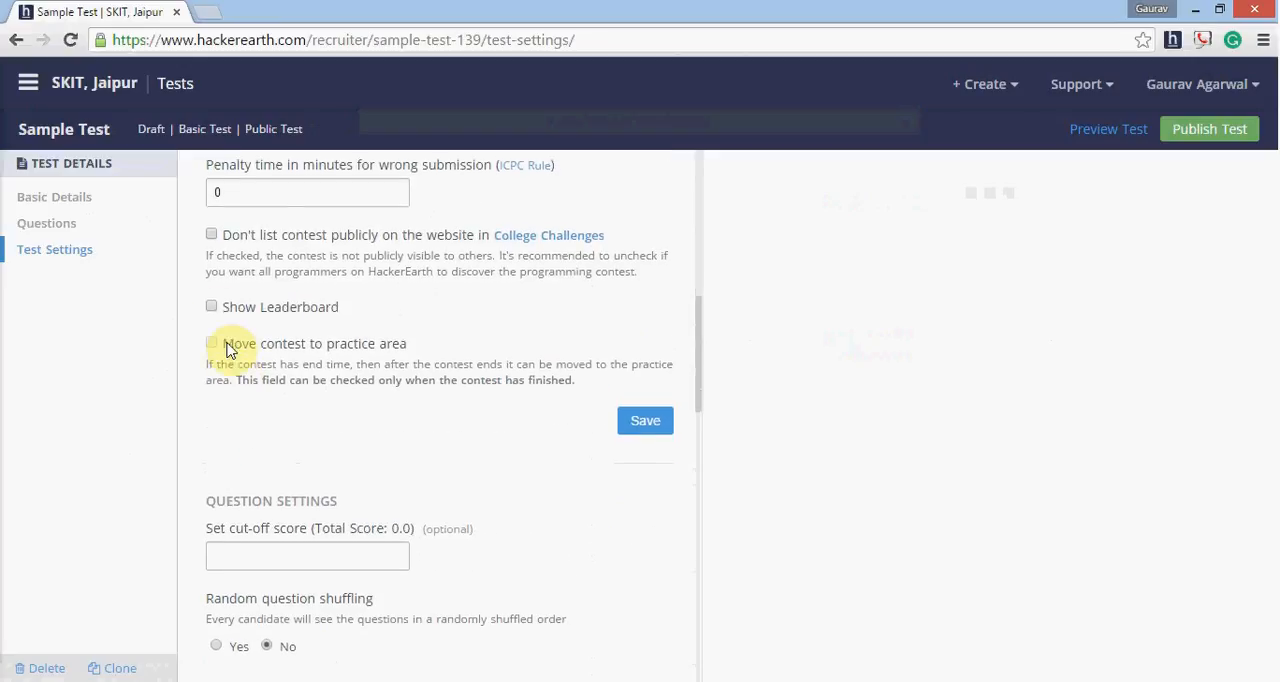
left_click(212, 307)
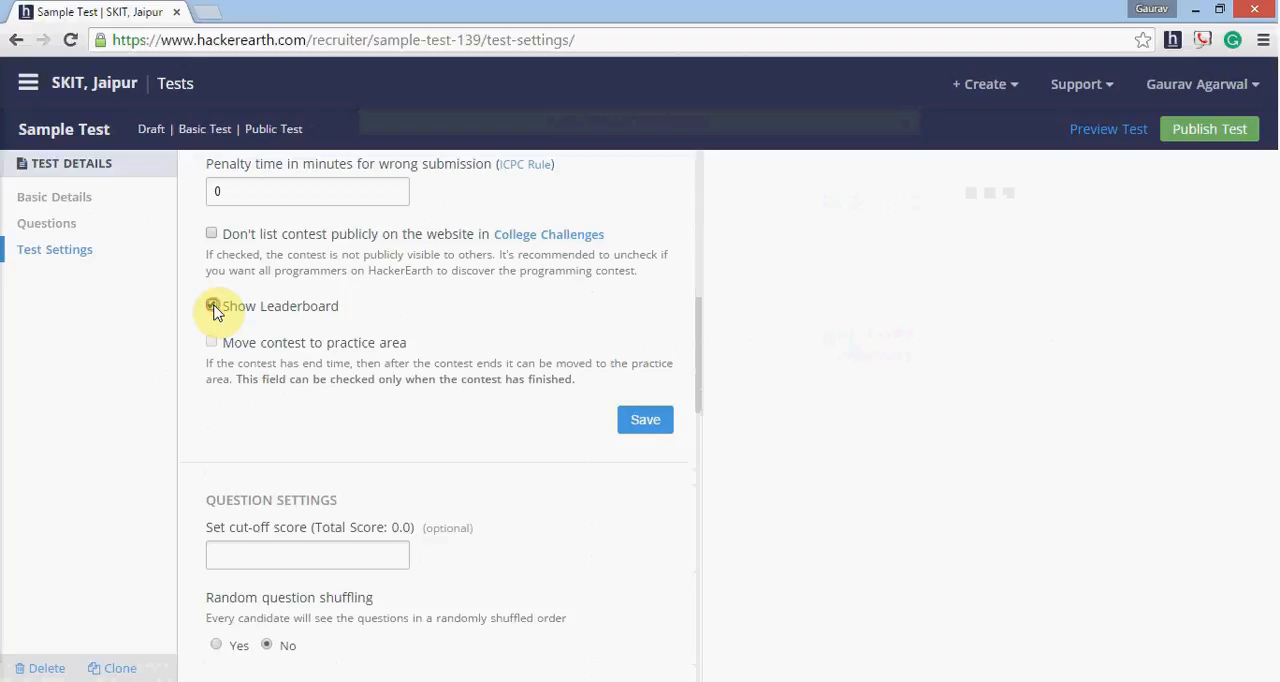
left_click(626, 432)
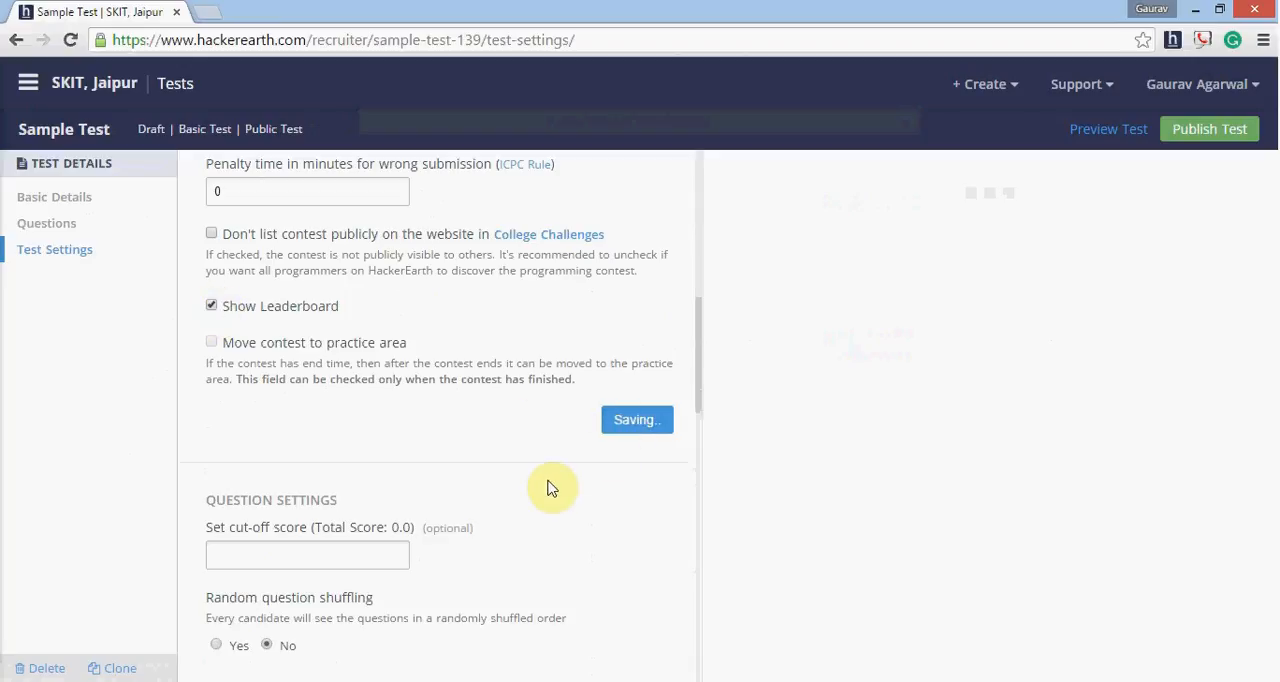
- Change the test link ending to "sample-test-skit" without a trailing slash and save the test link
scroll(550, 488, "down", 5)
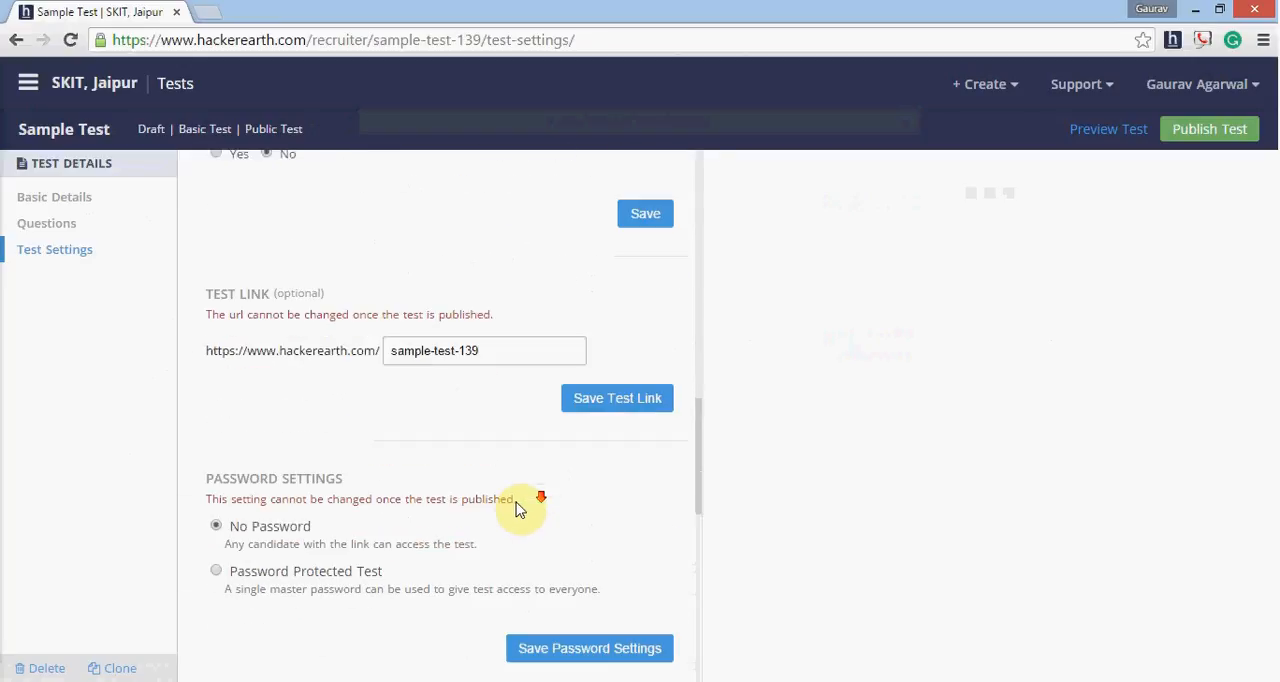
scroll(519, 510, "down", 1)
mouse_move(491, 302)
left_mouse_down()
mouse_move(418, 297)
mouse_move(474, 303)
left_mouse_up()
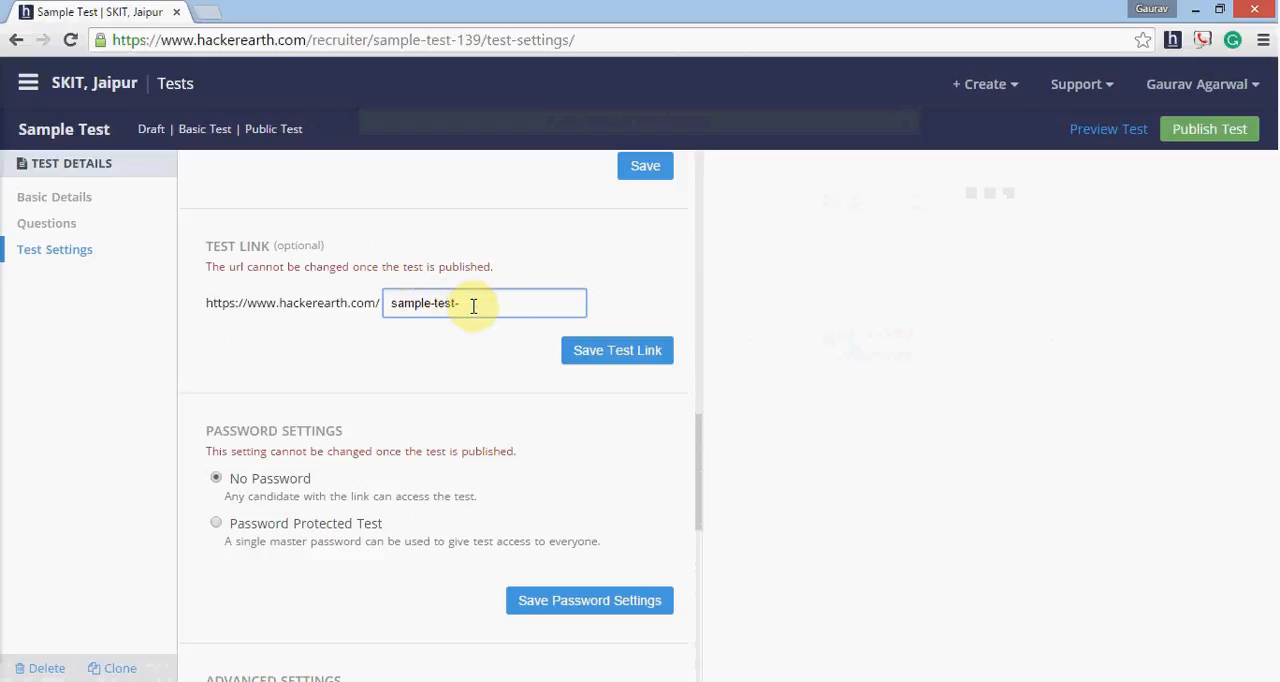
type("skit/")
left_click(627, 353)
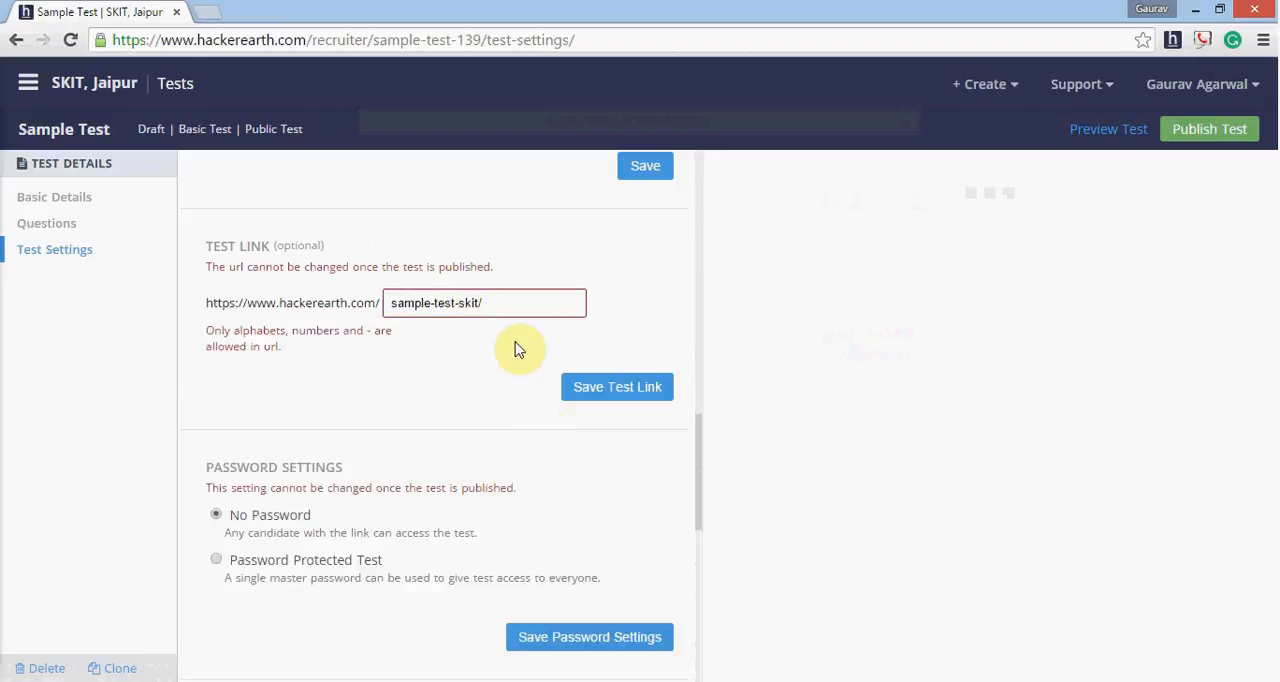
left_click(508, 298)
key("BackSpace")
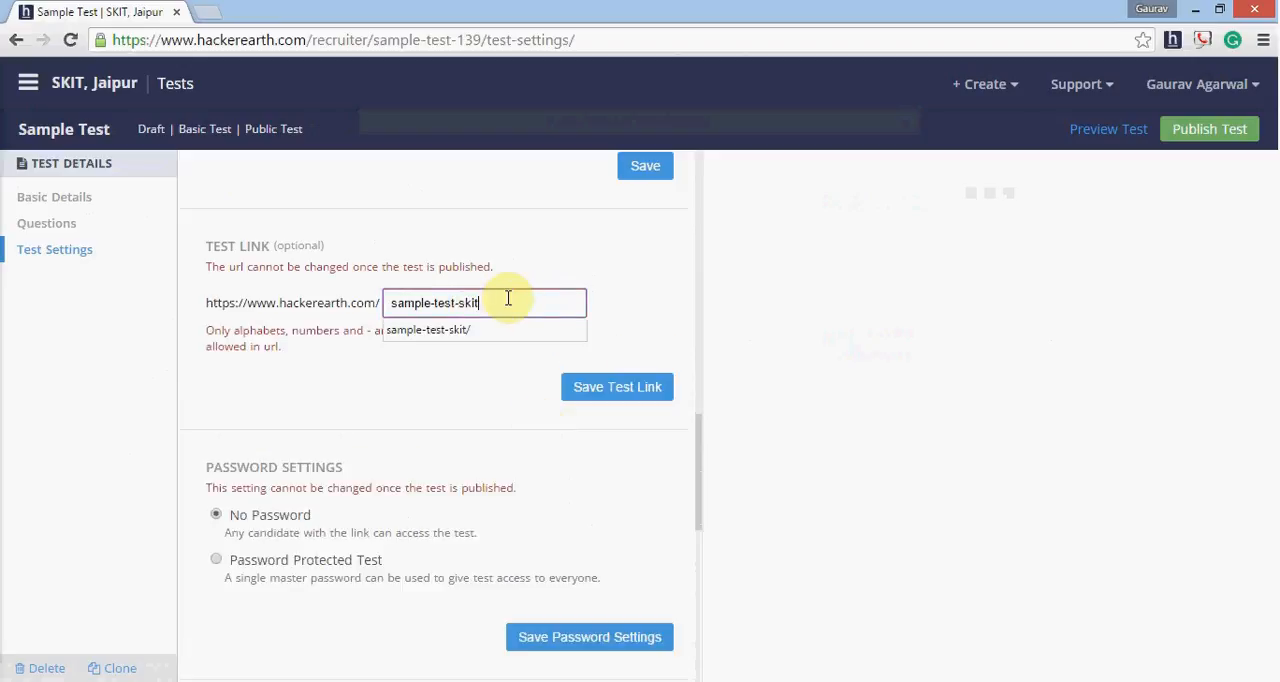
left_click(591, 390)
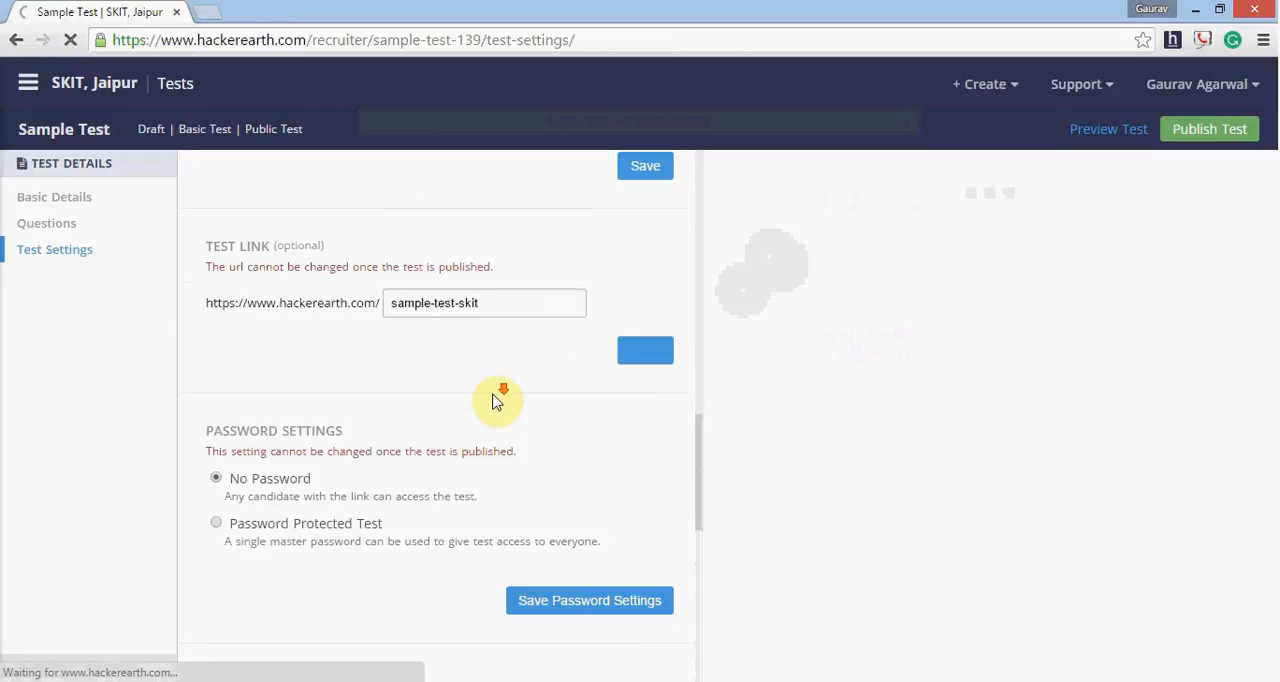
- Open the admin management for the test and save the current selection of team members
scroll(492, 400, "down", 1)
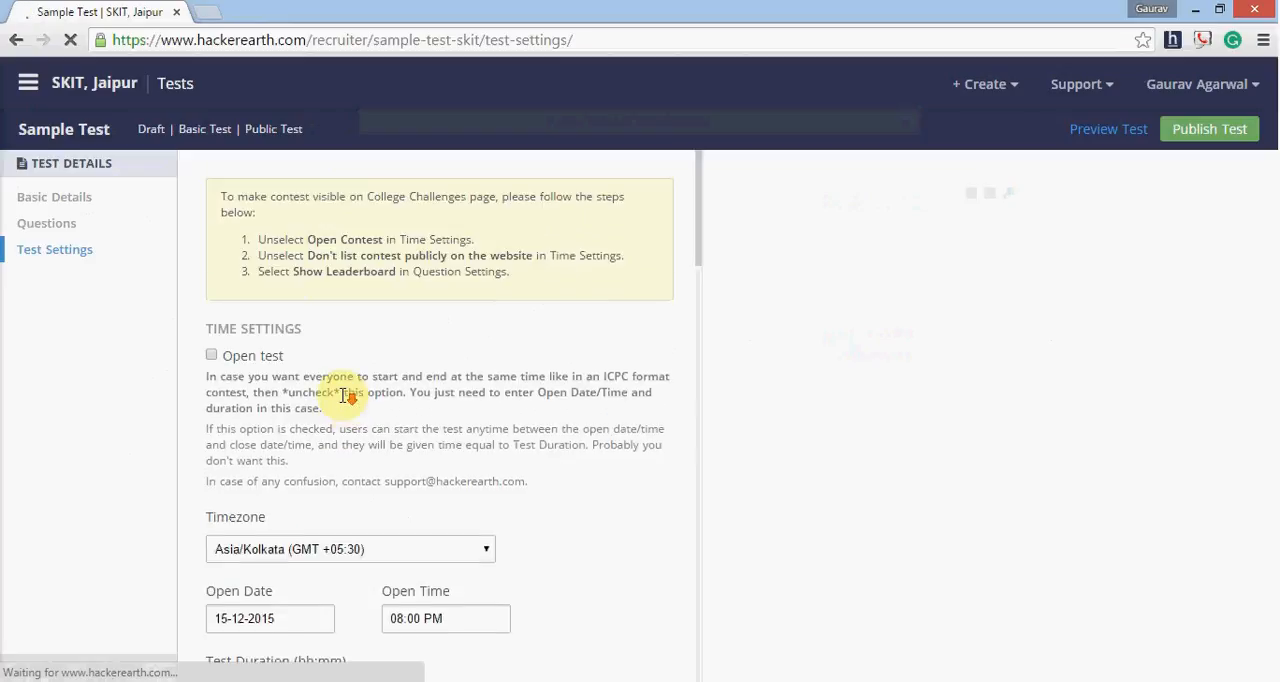
scroll(345, 403, "down", 1)
scroll(345, 403, "down", 3)
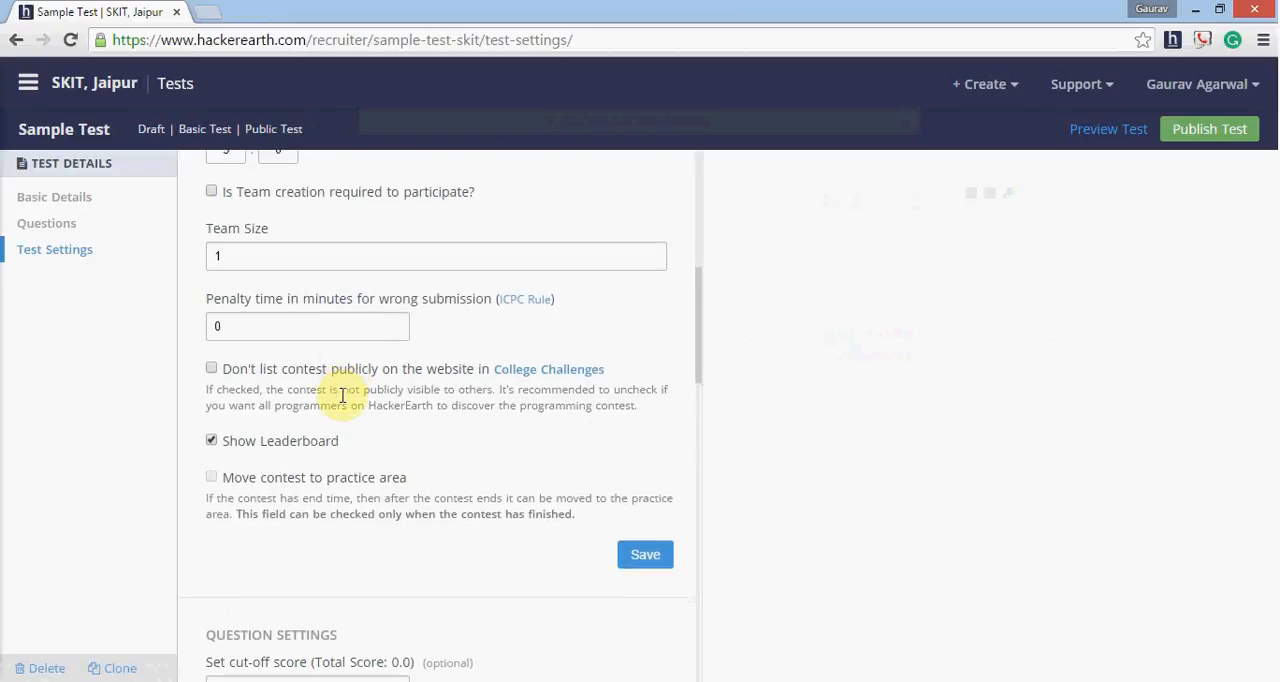
scroll(345, 397, "down", 10)
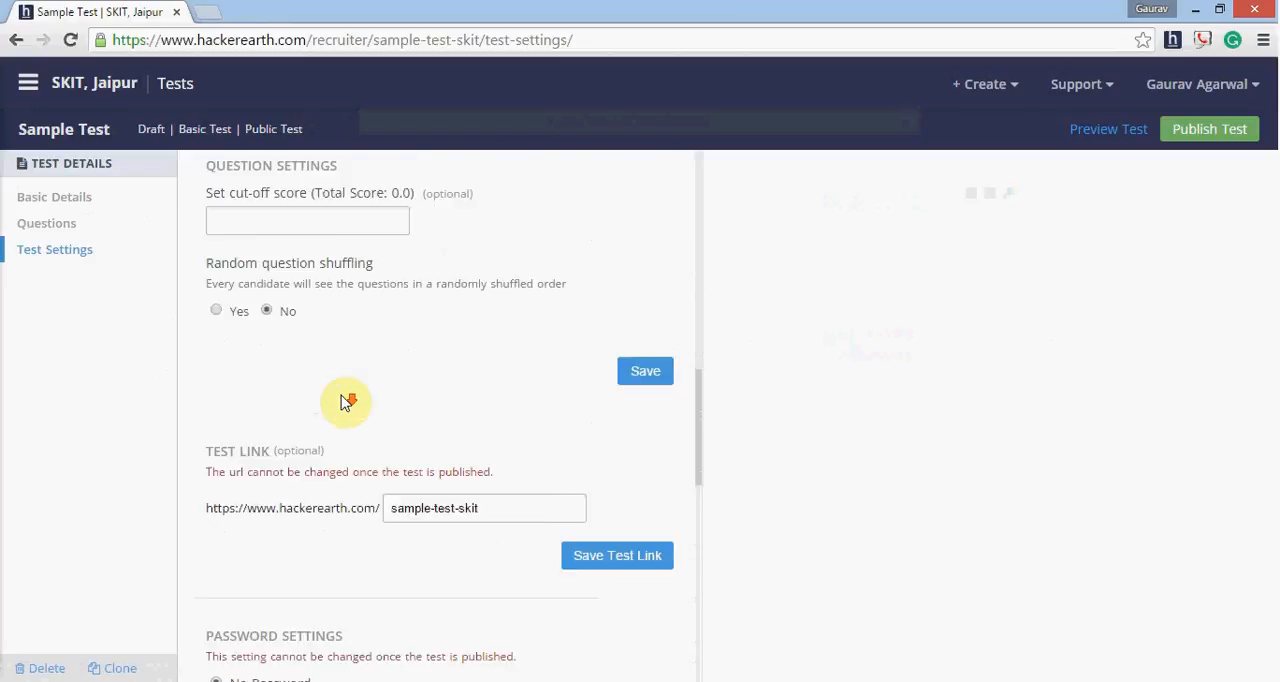
scroll(342, 398, "down", 8)
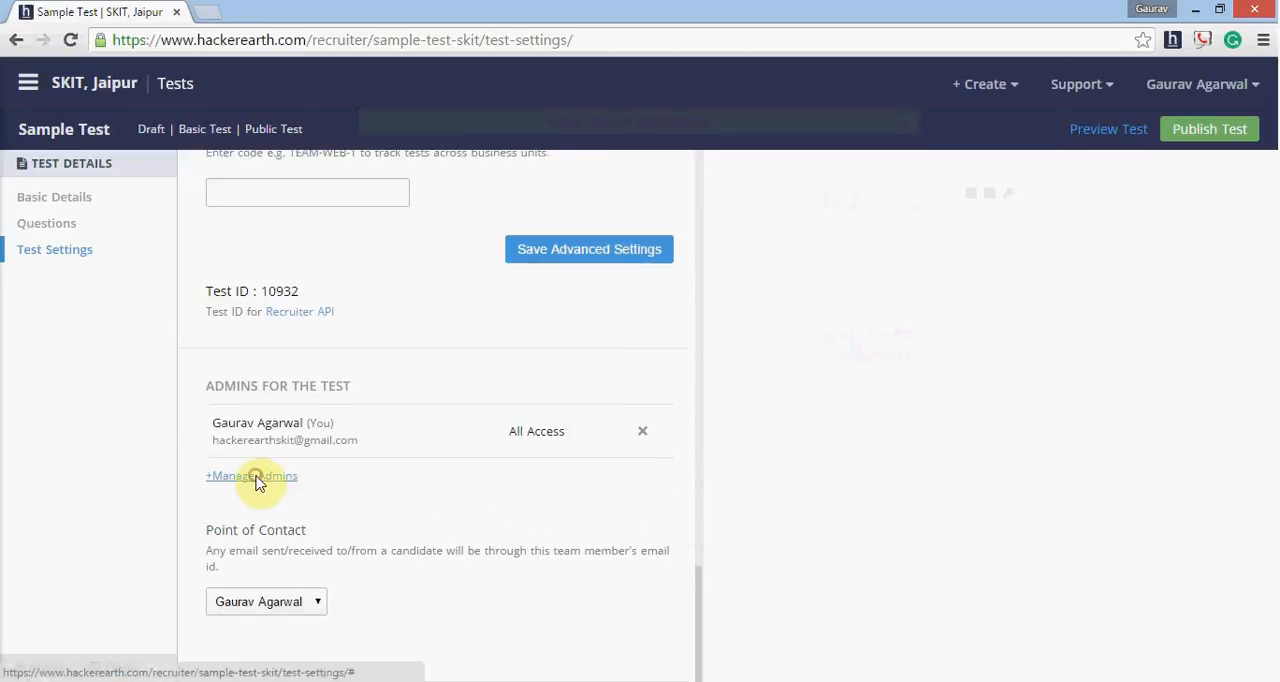
left_click(257, 478)
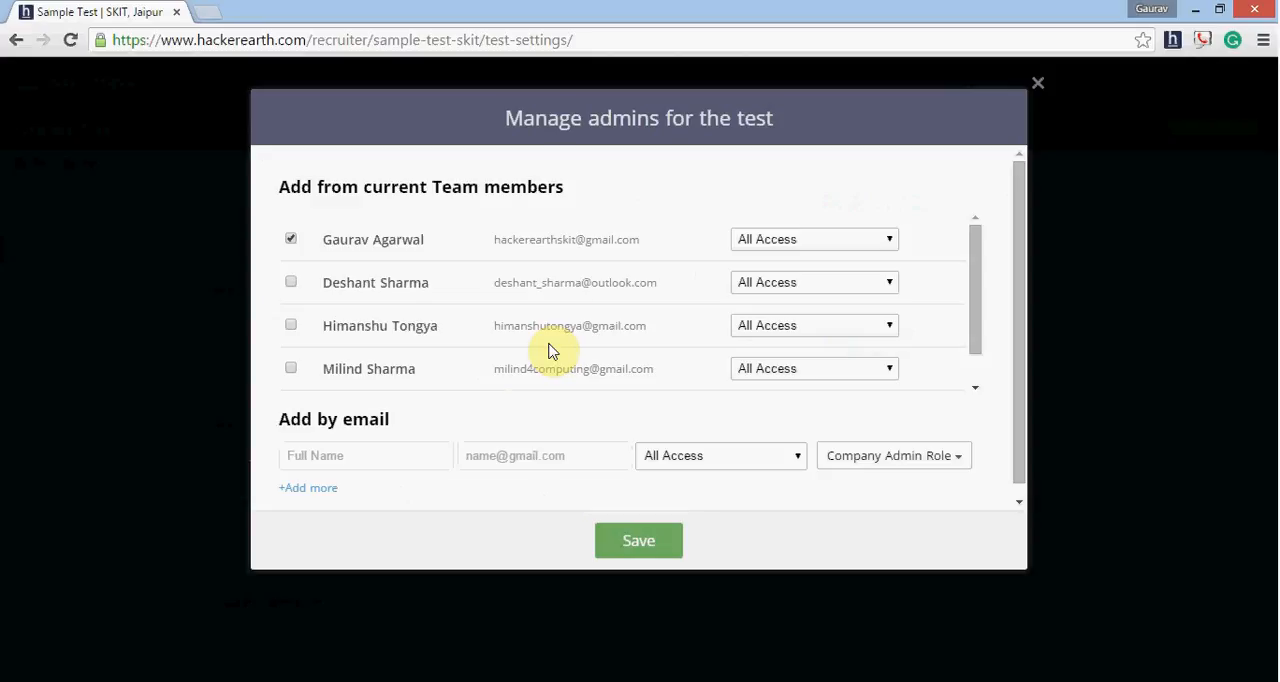
left_click(624, 540)
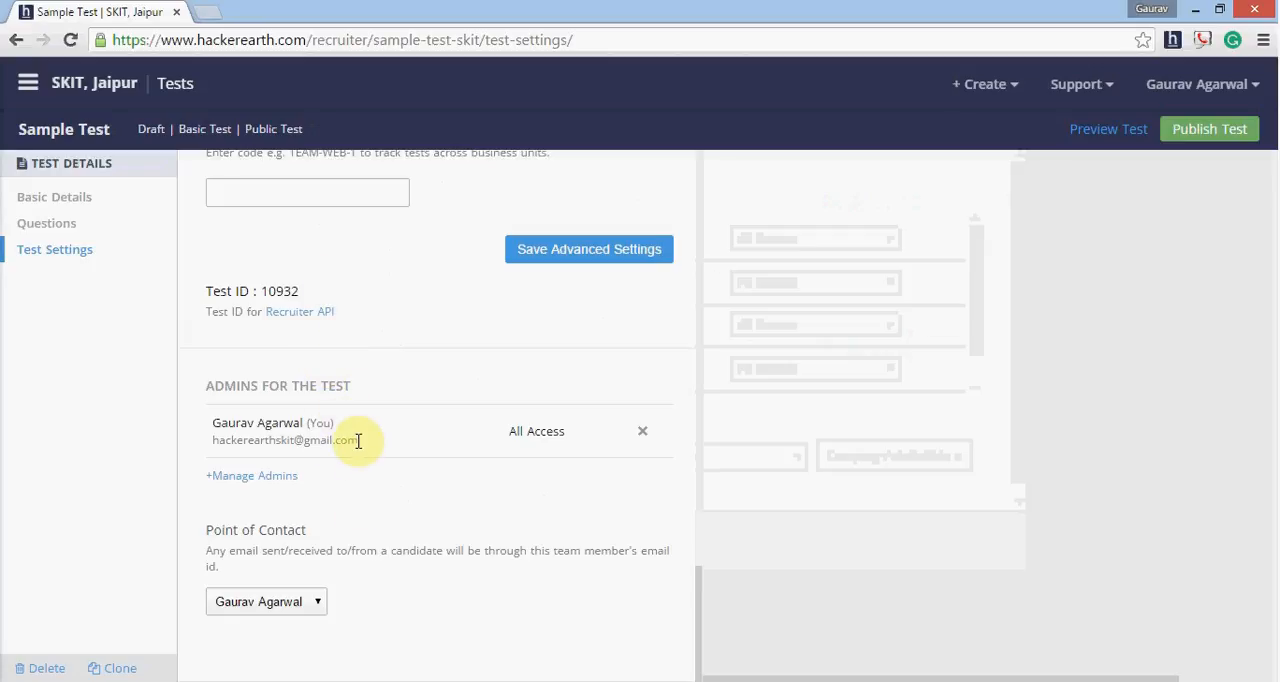
- Go to the test's Questions section and start adding a new programming question
scroll(360, 455, "up", 5)
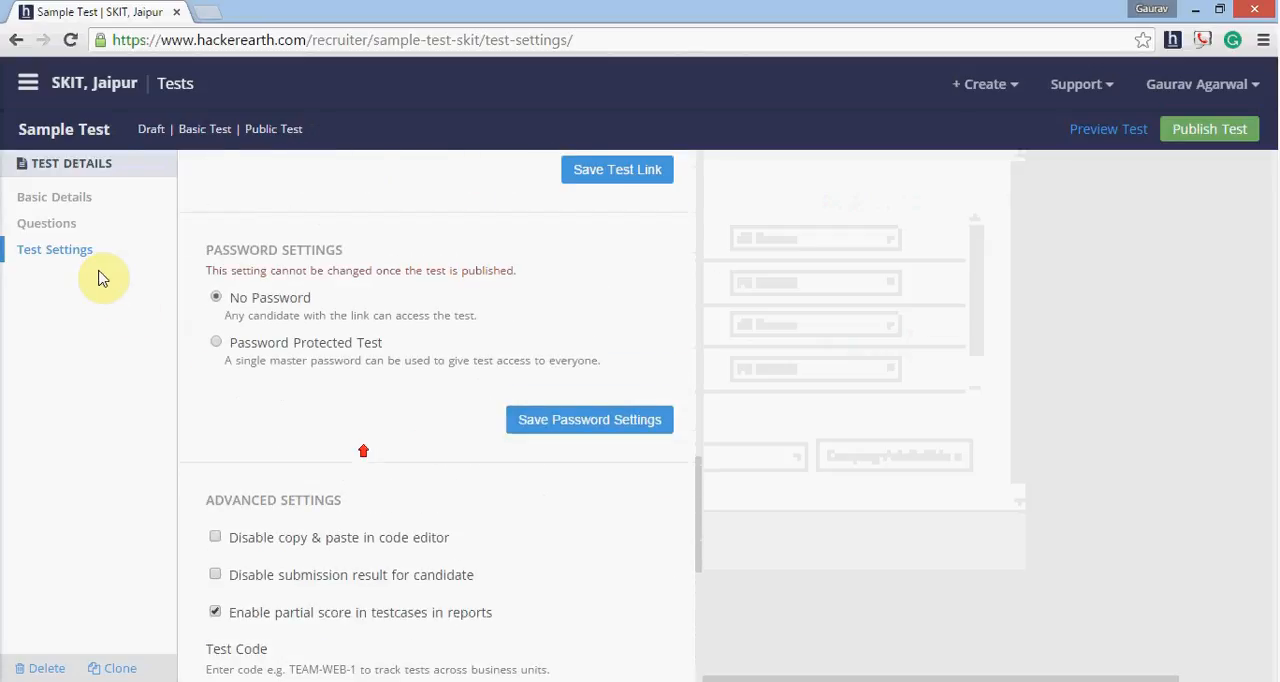
left_click(50, 223)
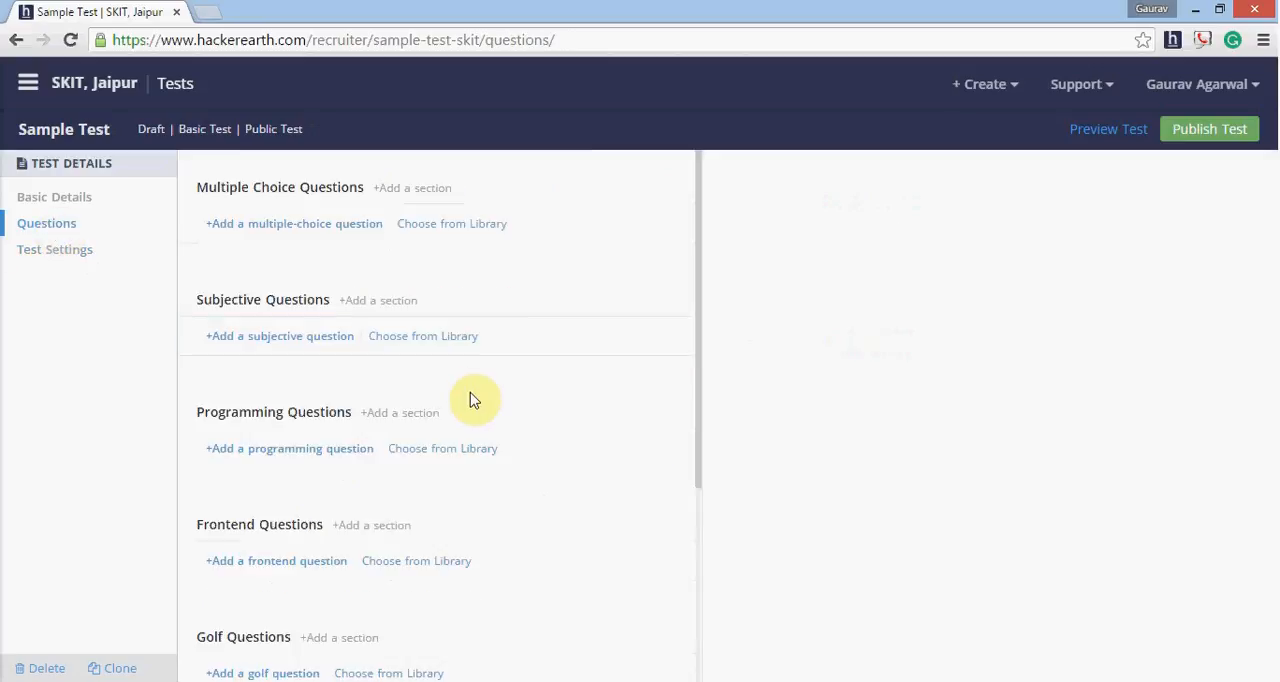
left_click(410, 458)
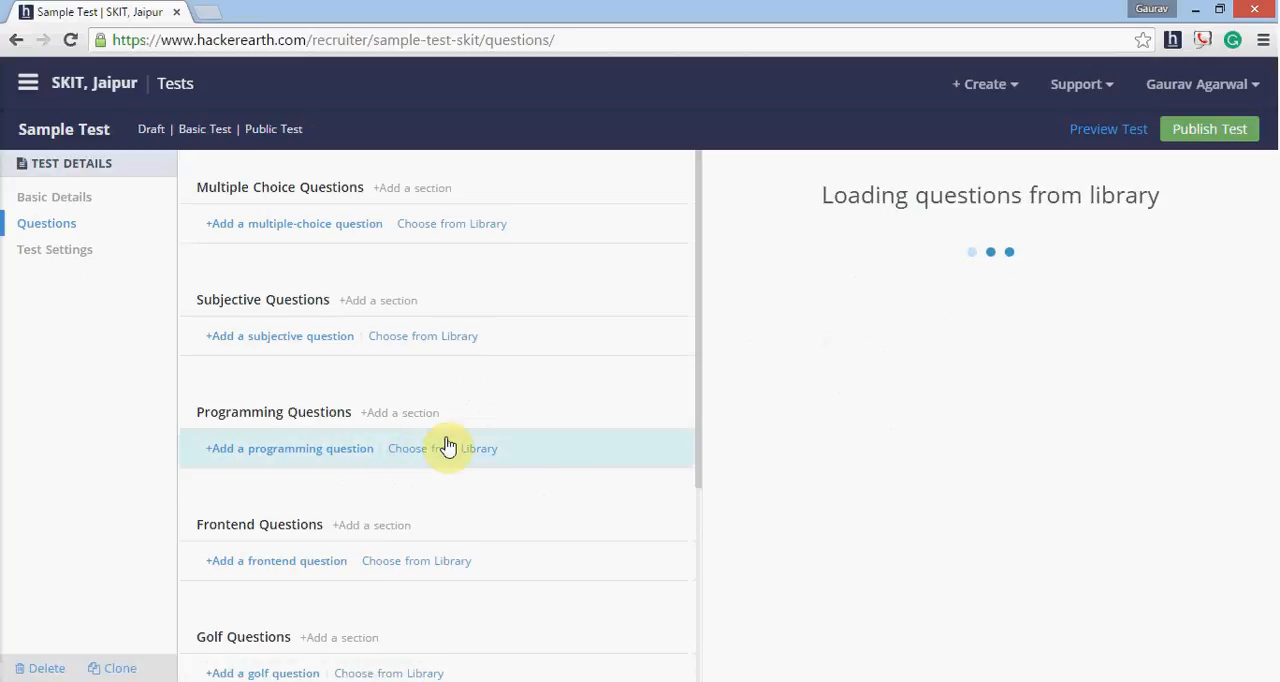
left_click(310, 458)
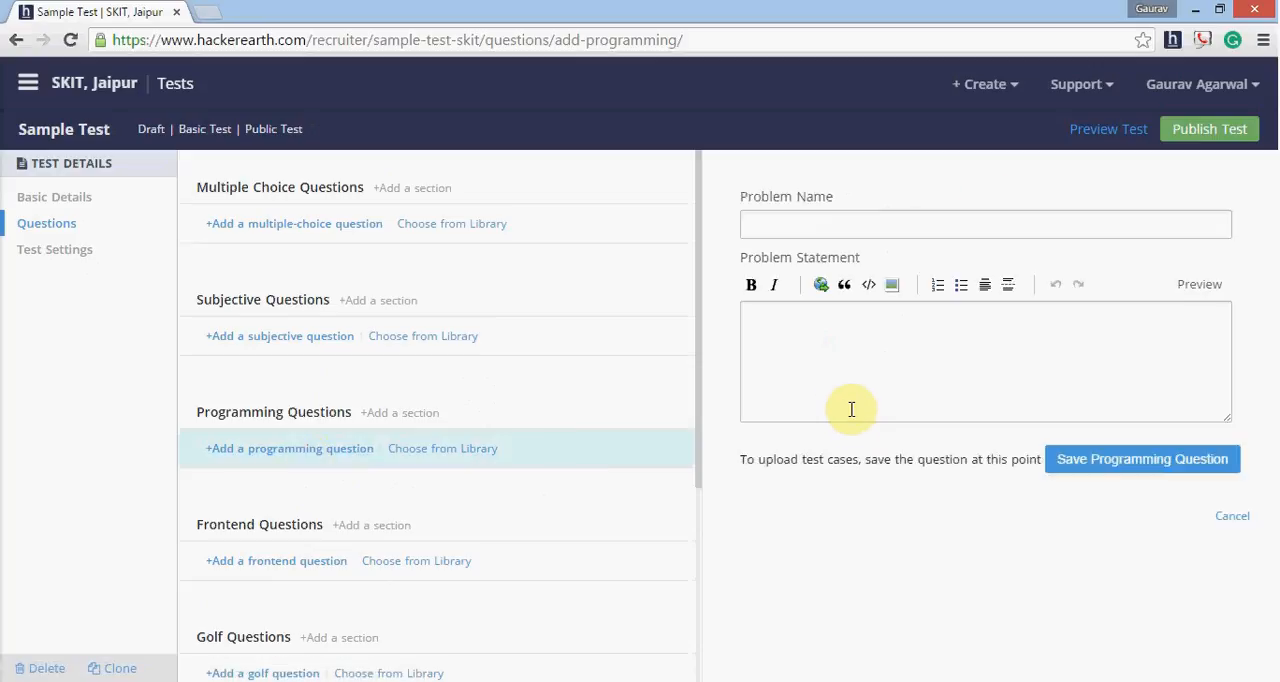
- Name the new programming question "Counting Vowels"
left_click(851, 233)
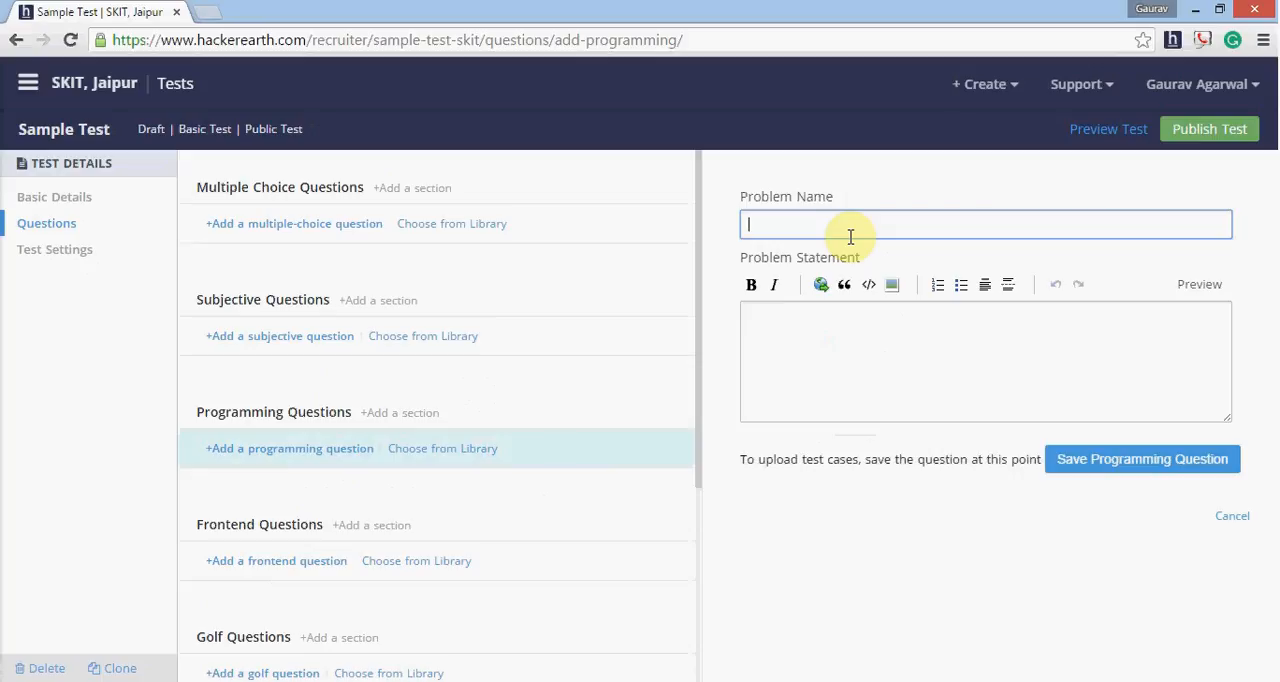
left_click(850, 236)
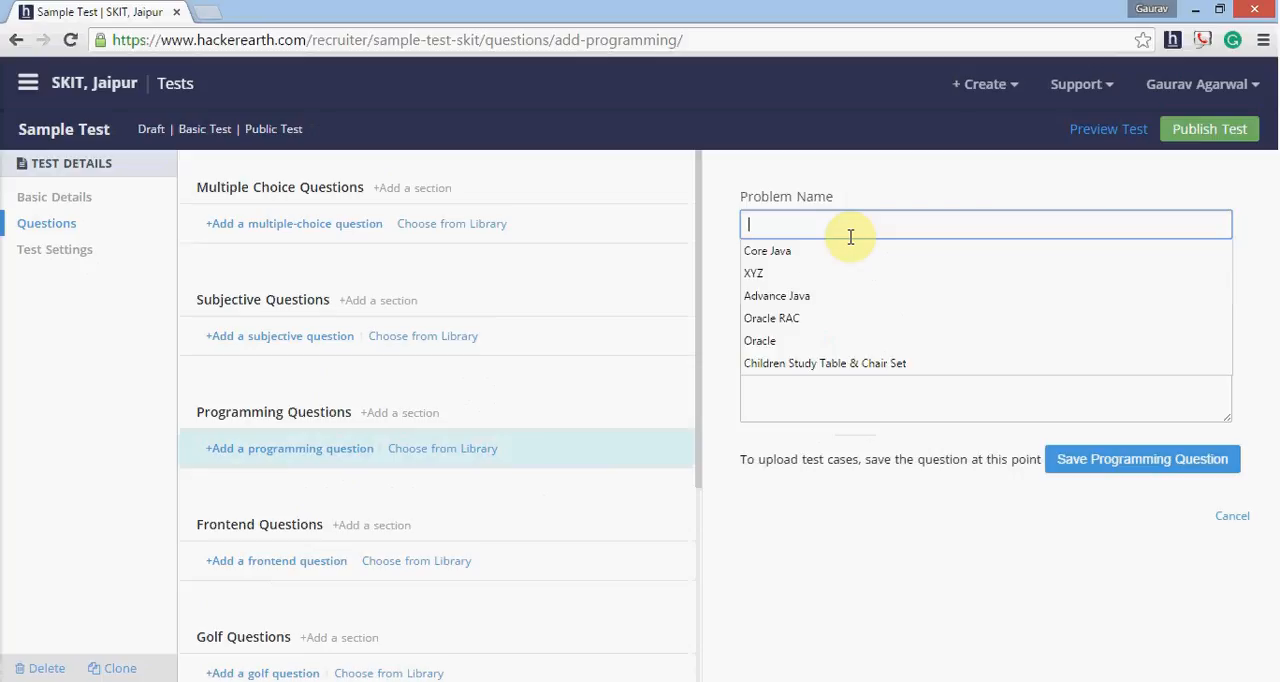
left_click_drag(855, 430, 808, 206)
left_click(804, 217)
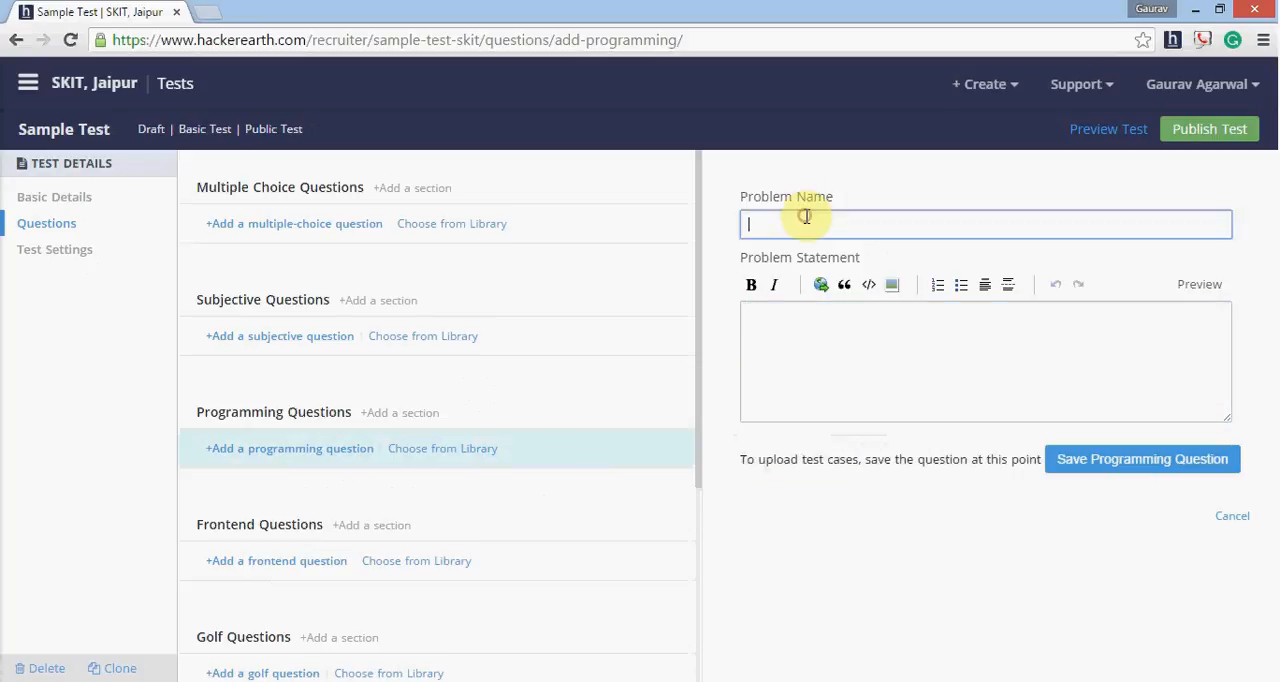
type("Sap")
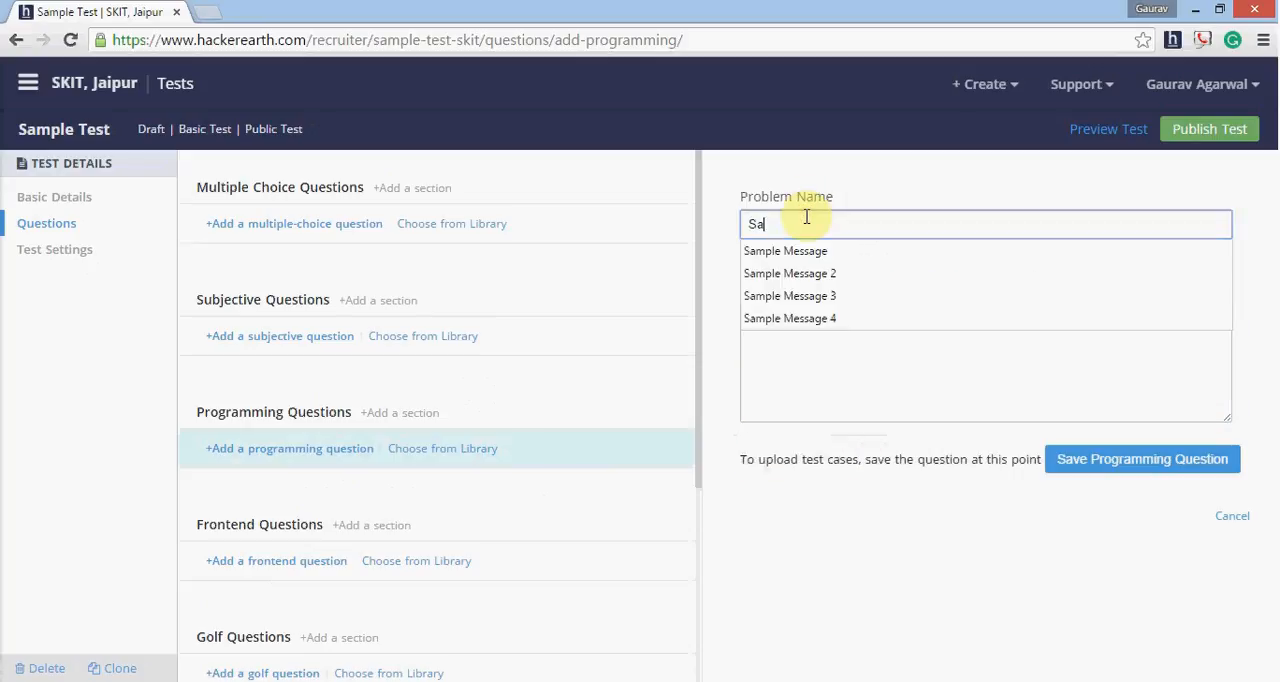
key("BackSpace")
type("mple P")
key("BackSpace")
key("BackSpace")
key("BackSpace")
key("BackSpace")
key("BackSpace")
key("BackSpace")
key("BackSpace")
key("BackSpace")
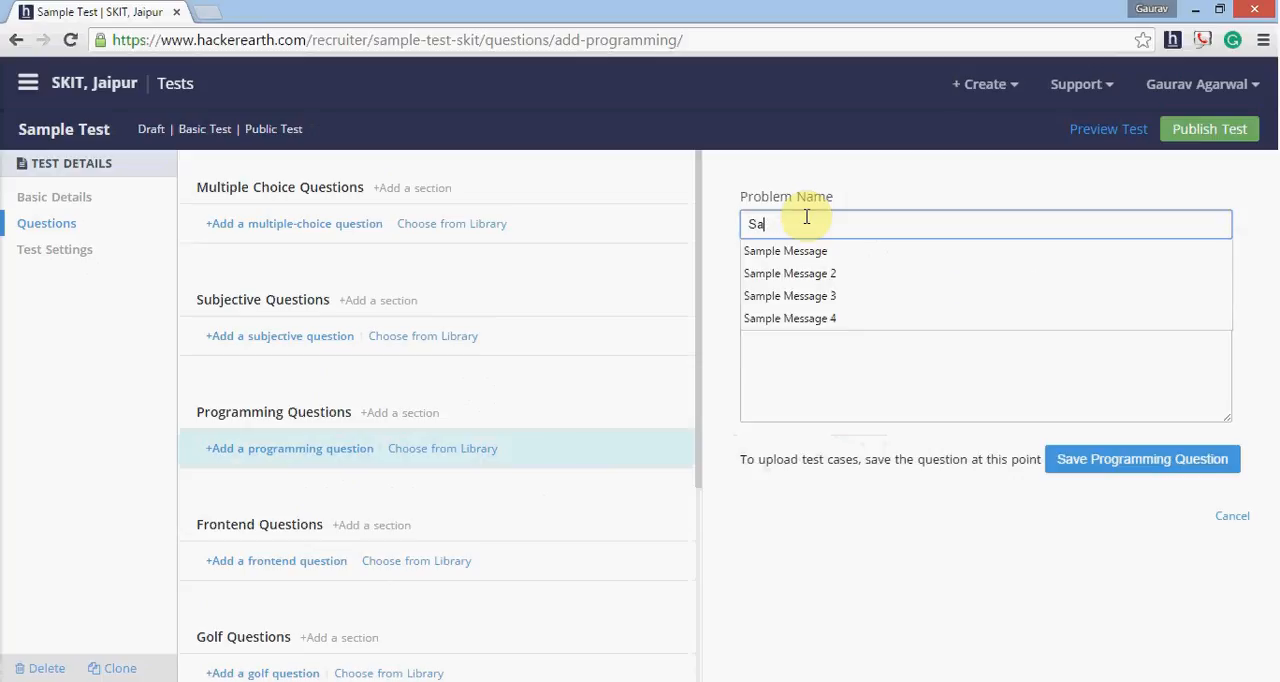
type("Coun")
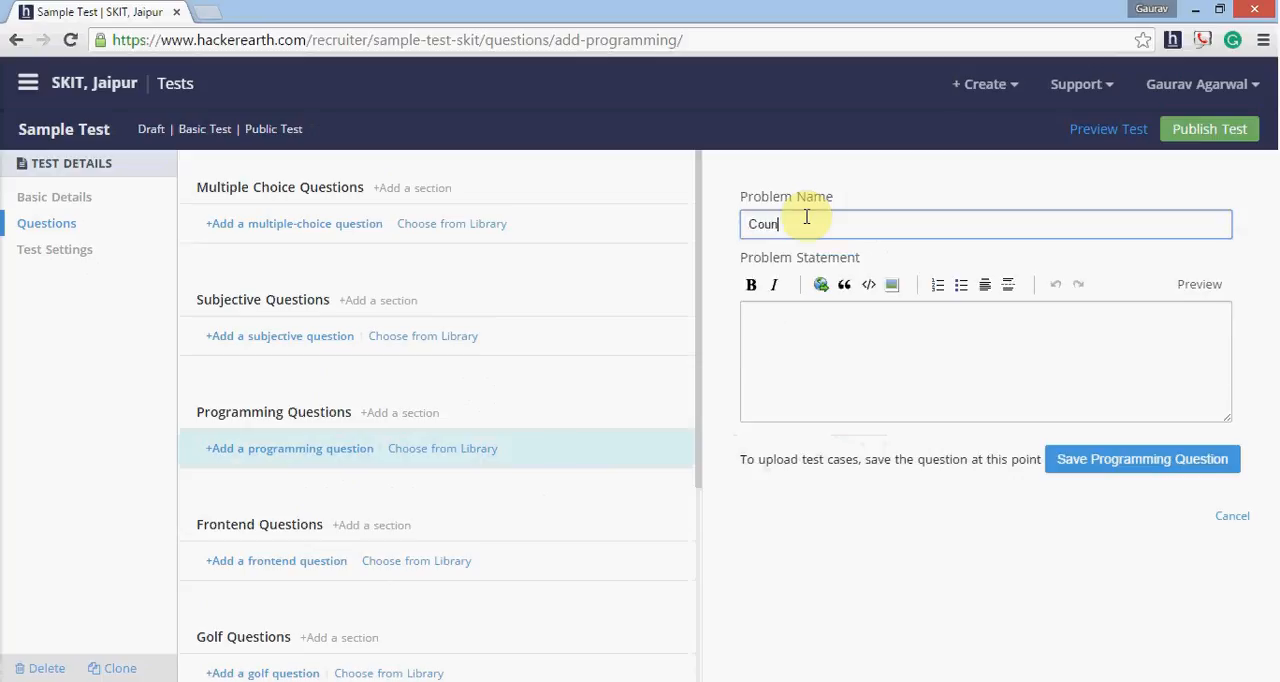
type("ting Vowels")
- Begin the problem statement by describing that the problem is about counting vowels
left_click(949, 349)
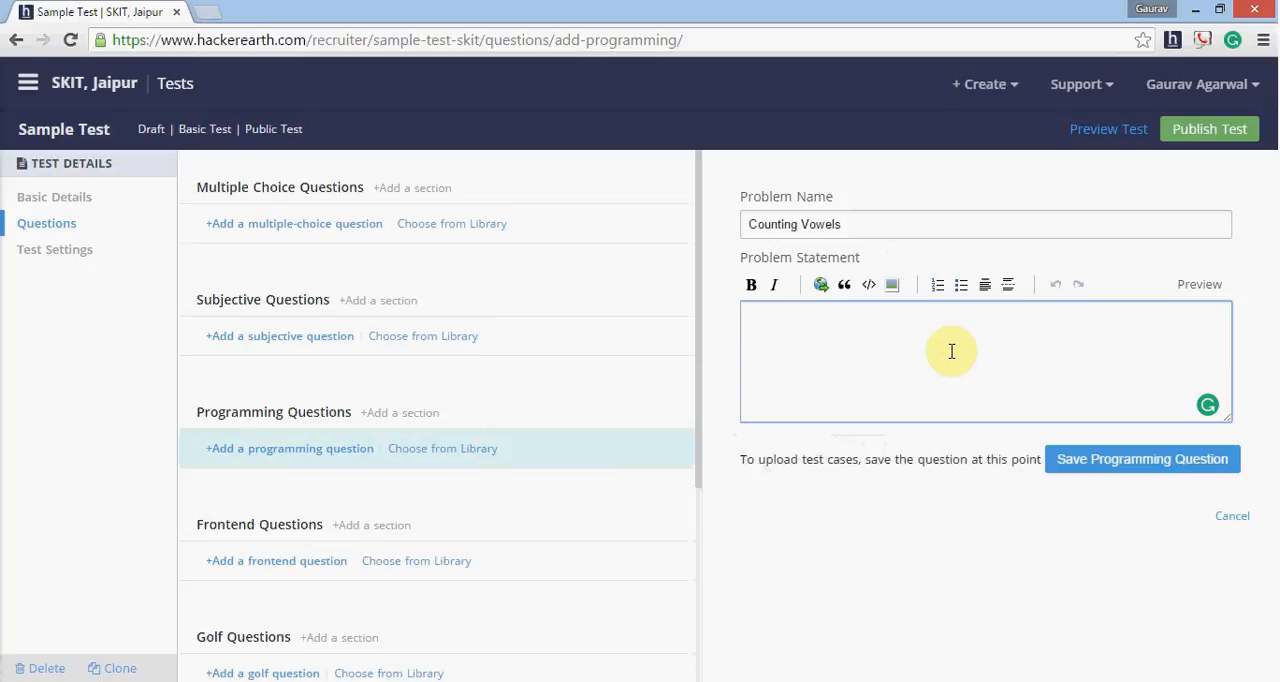
type("The proble is ")
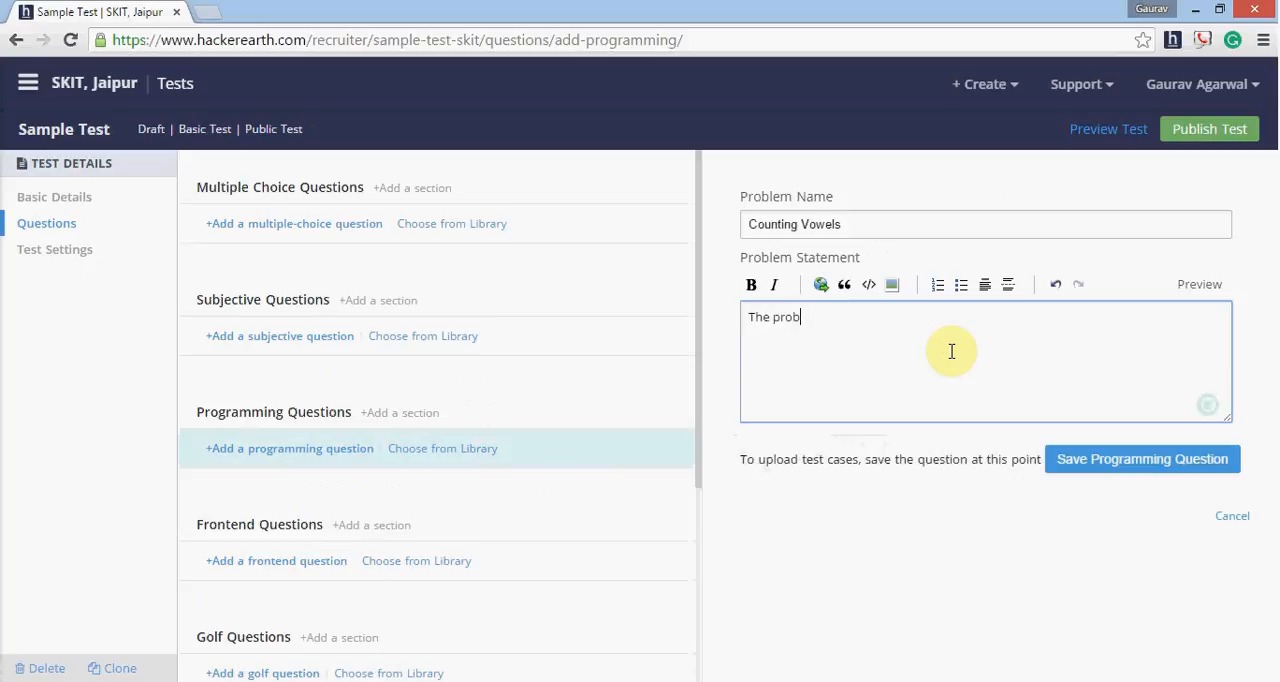
type("about counting vowels in")
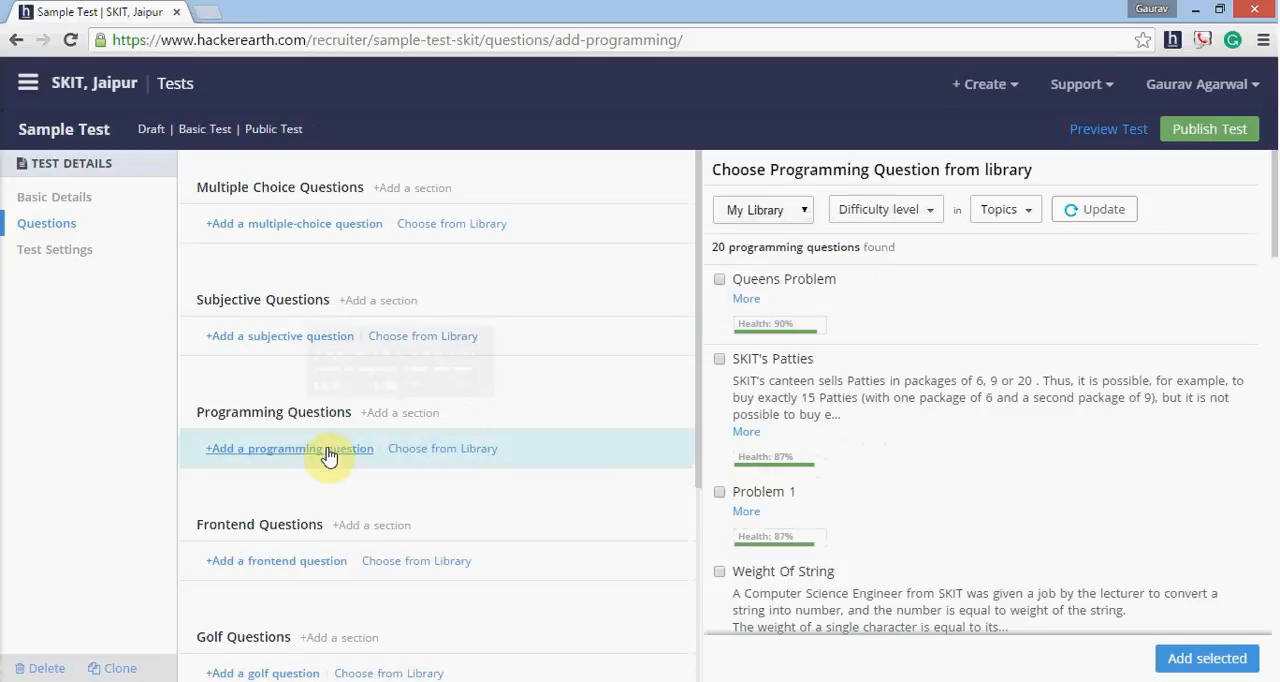
- Start a blank programming question again and enter "Couting Vowels" as the problem name
scroll(500, 430, "down", 2)
scroll(848, 387, "down", 1)
scroll(848, 387, "down", 4)
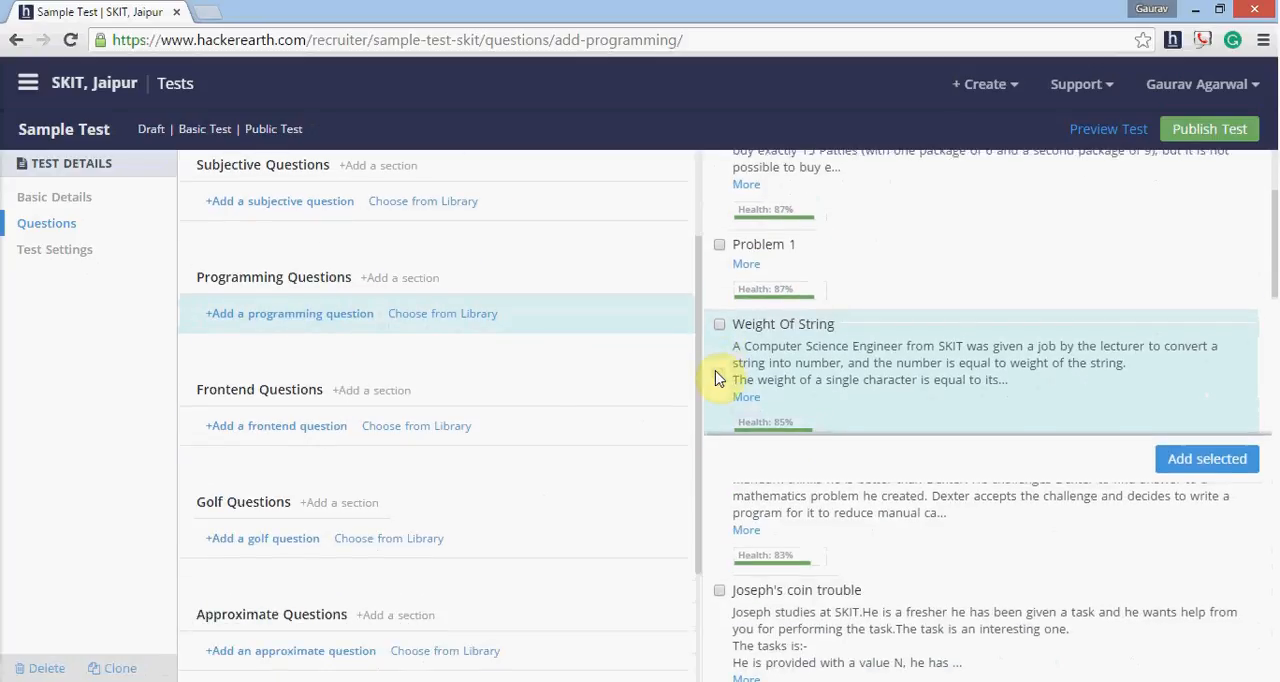
left_click(320, 316)
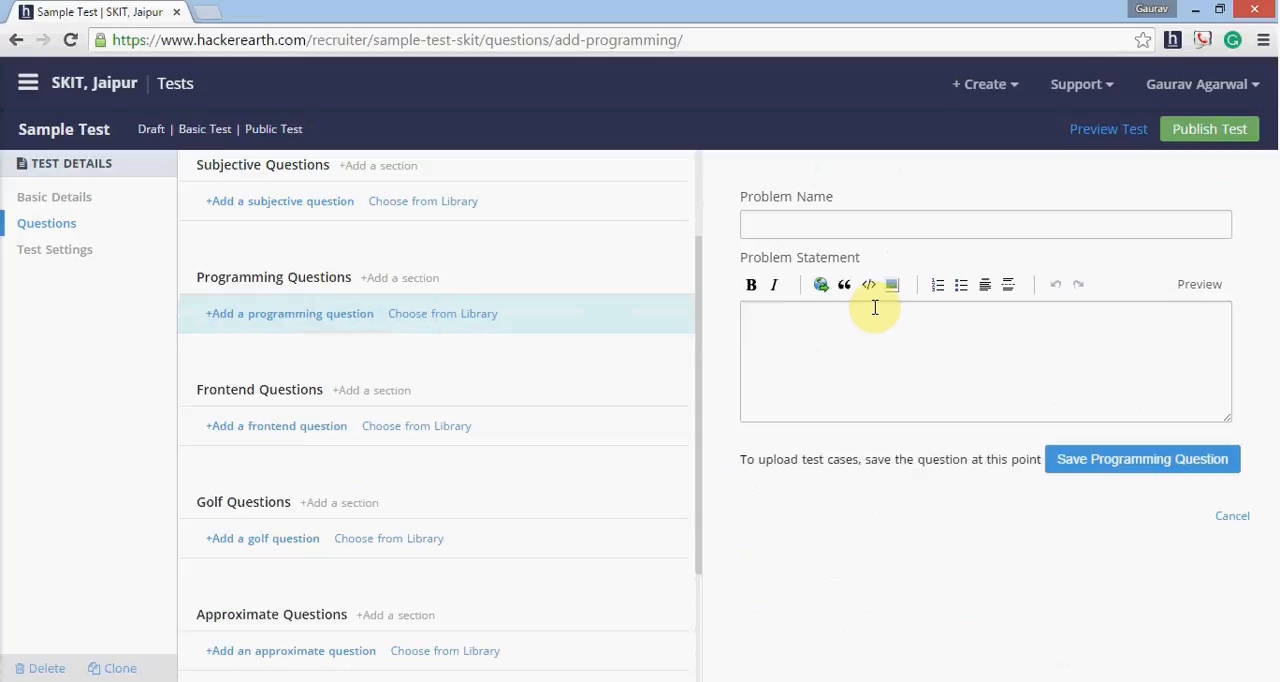
left_click(898, 220)
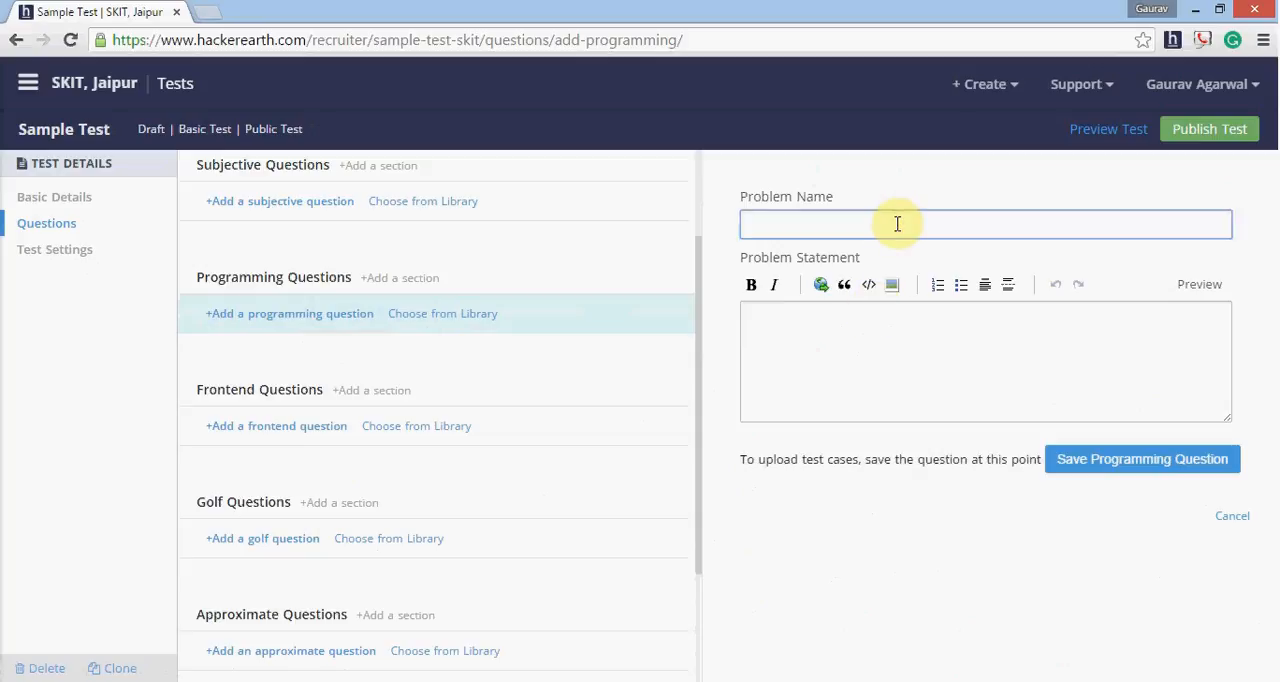
type("Couting Vowels")
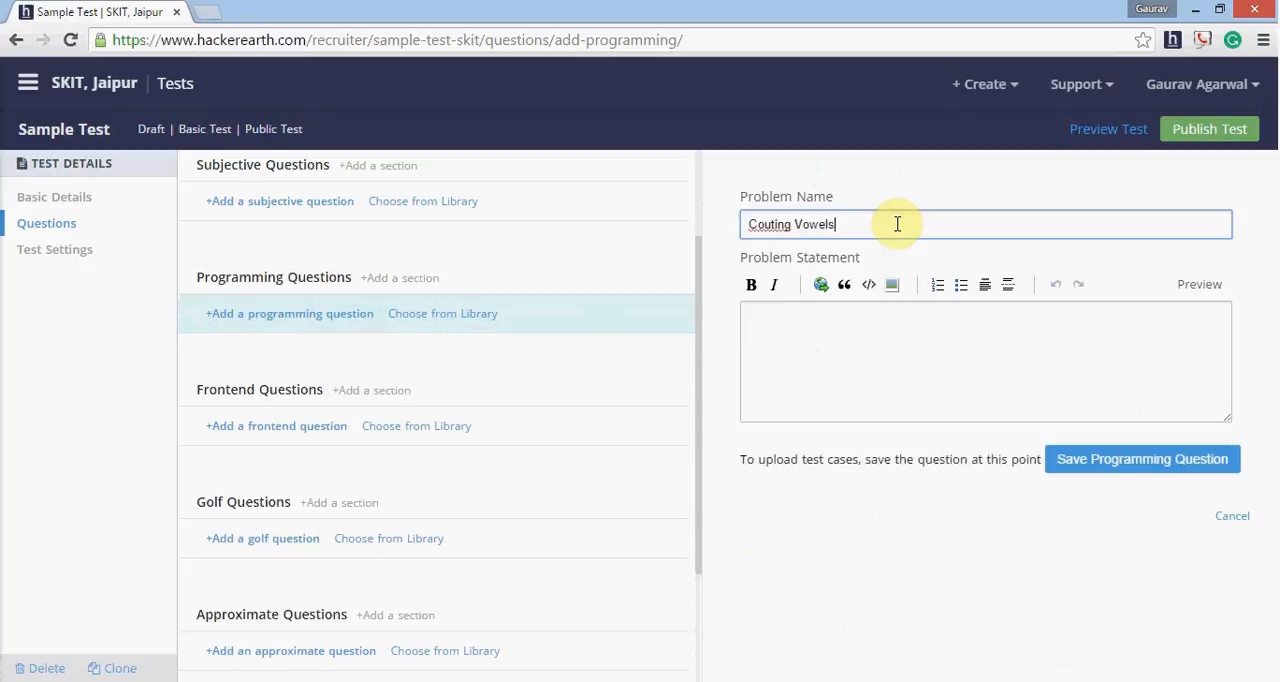
- Enter the problem statement's first line: "This problem is all about counting the vowels in the given string."
left_click(836, 380)
type("This pr")
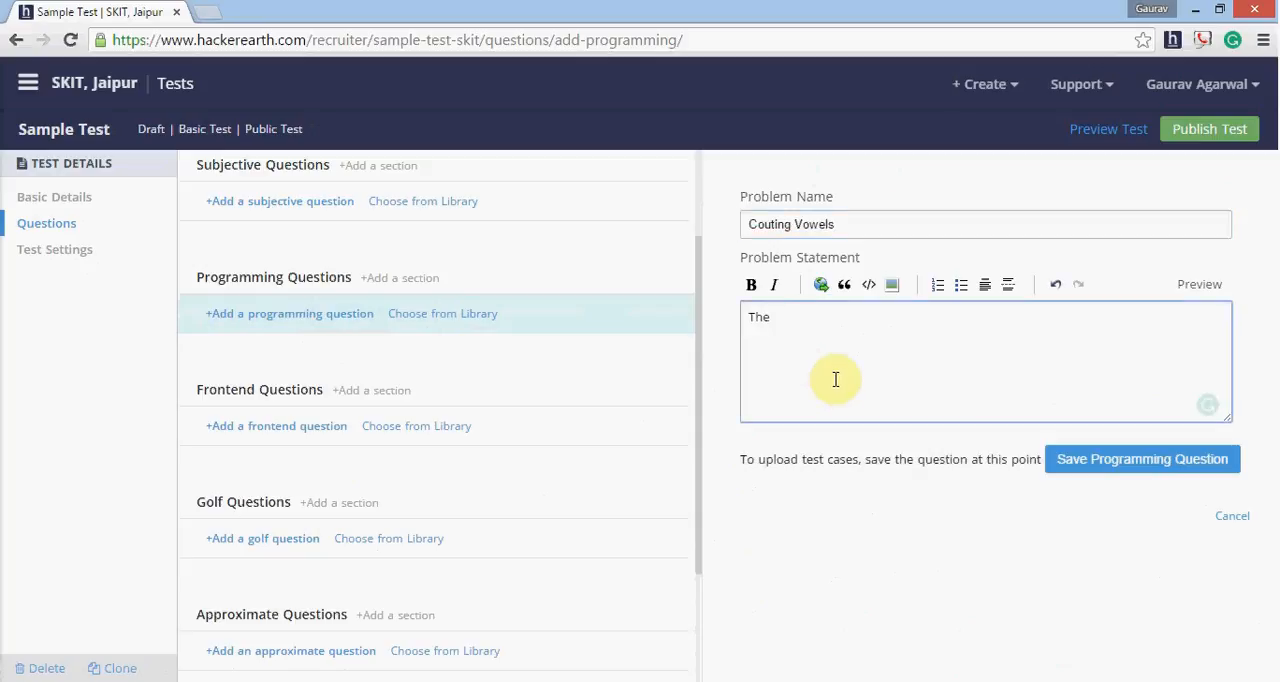
type("oblem is all about count")
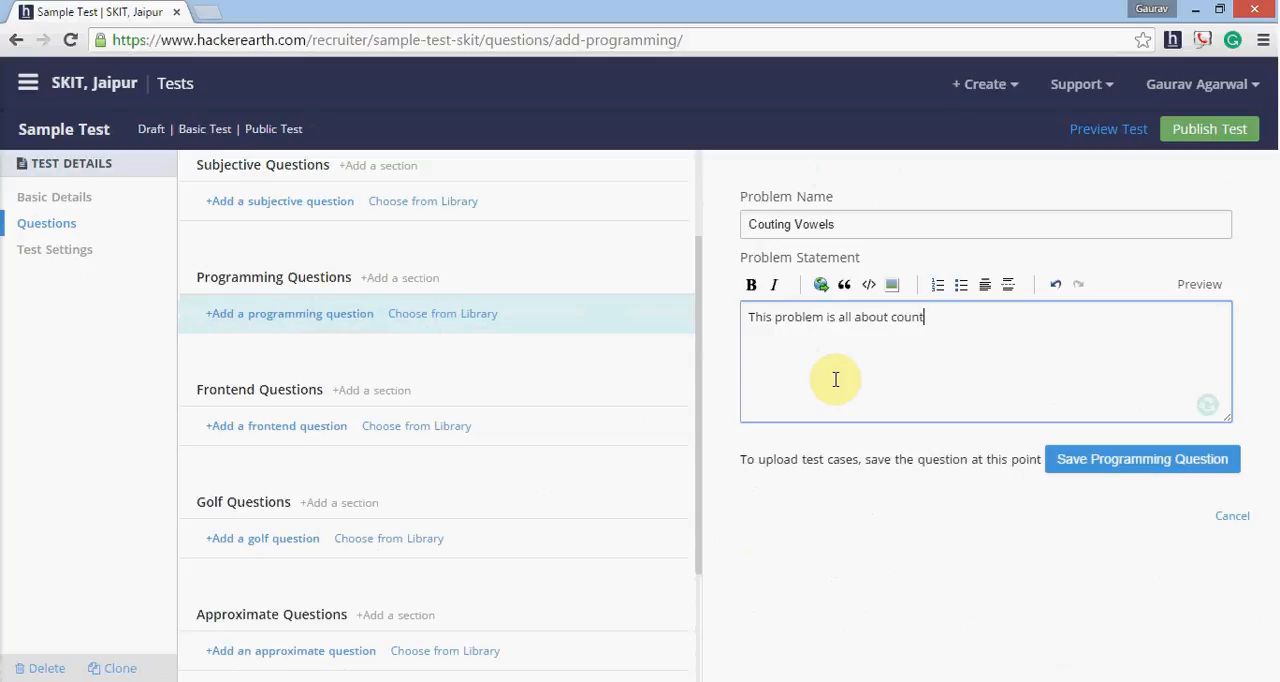
type("ing the vowels in the given string.")
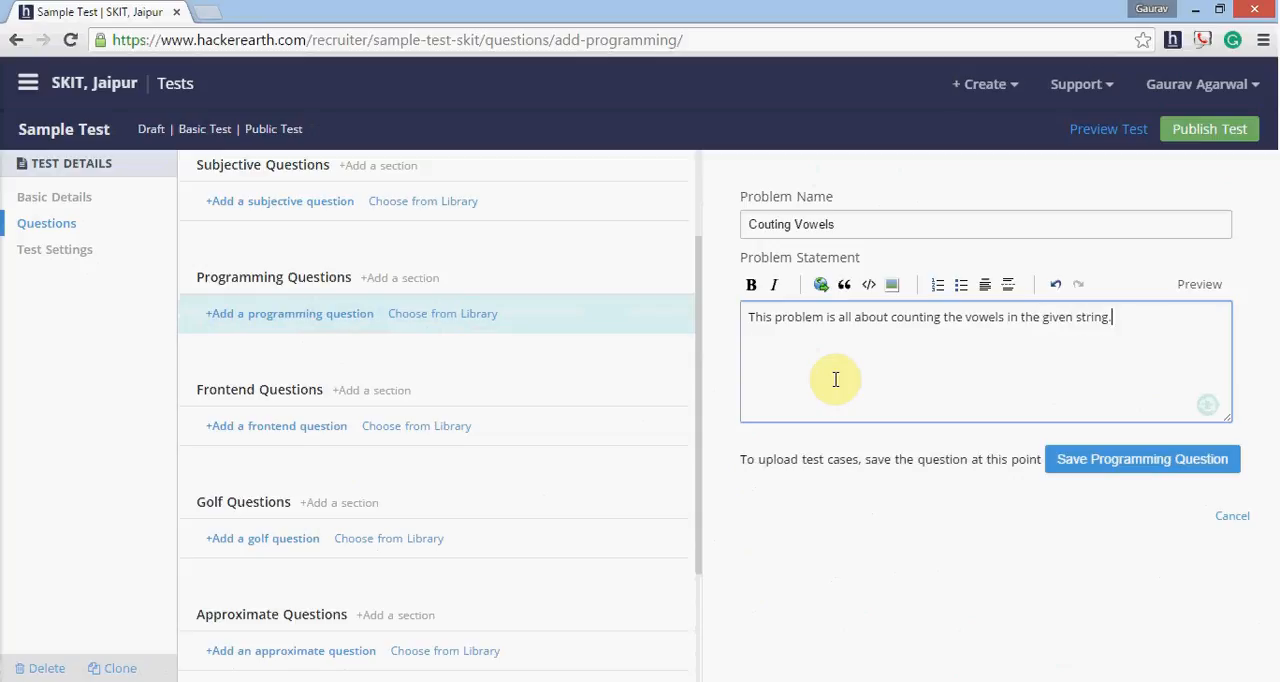
- Add the line "You have to print the number of vowels appeared in a given string." and save the programming question
key("Return")
type("You have to print the nu")
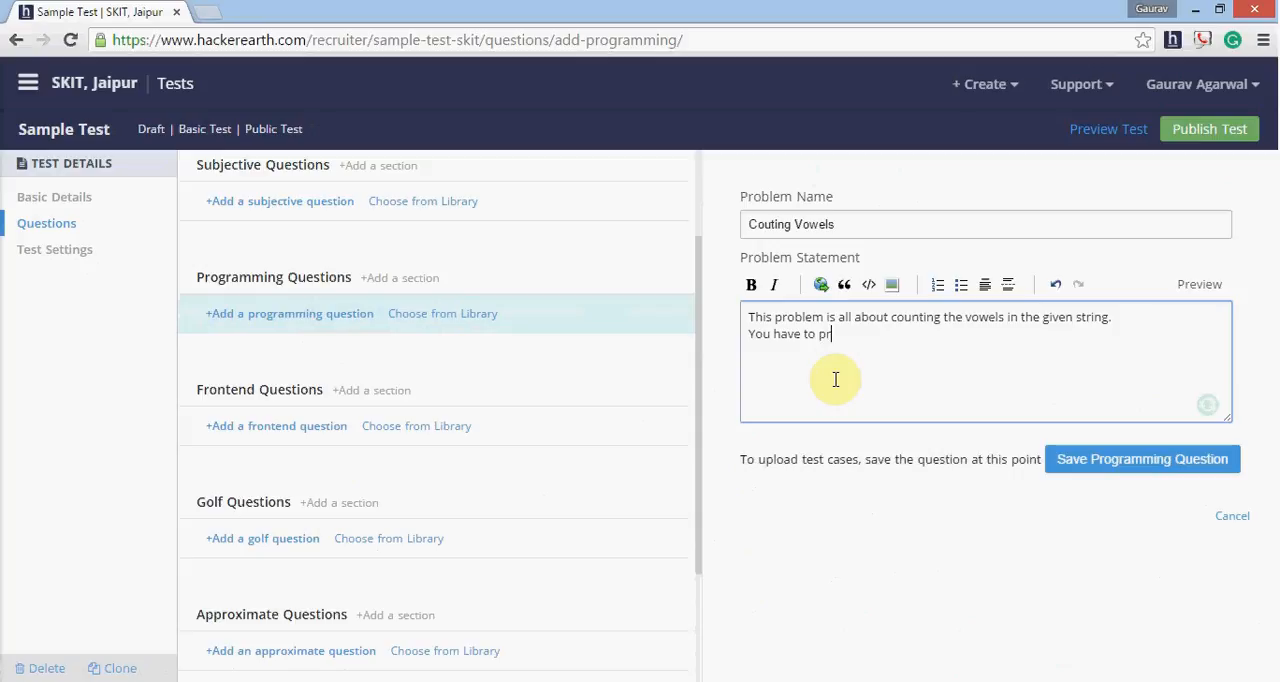
type("mber")
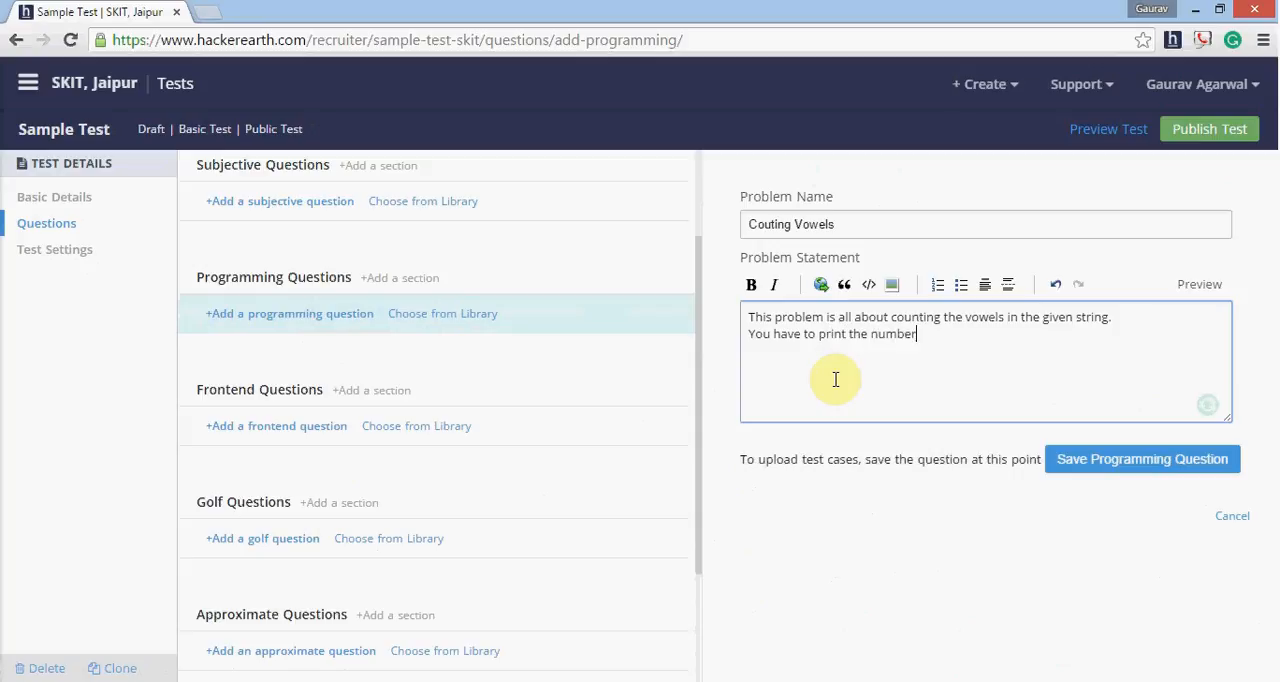
type(" of vowels appeared in ")
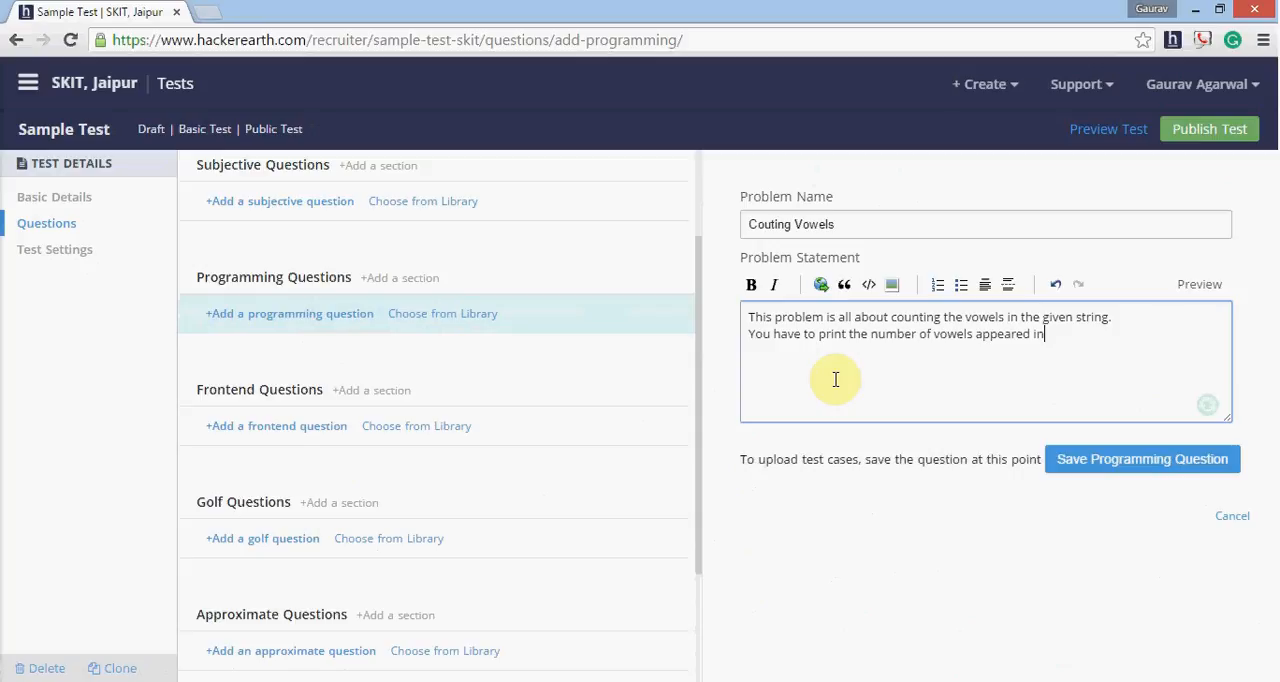
type("a")
key("BackSpace")
type("a given string.")
left_click(1129, 477)
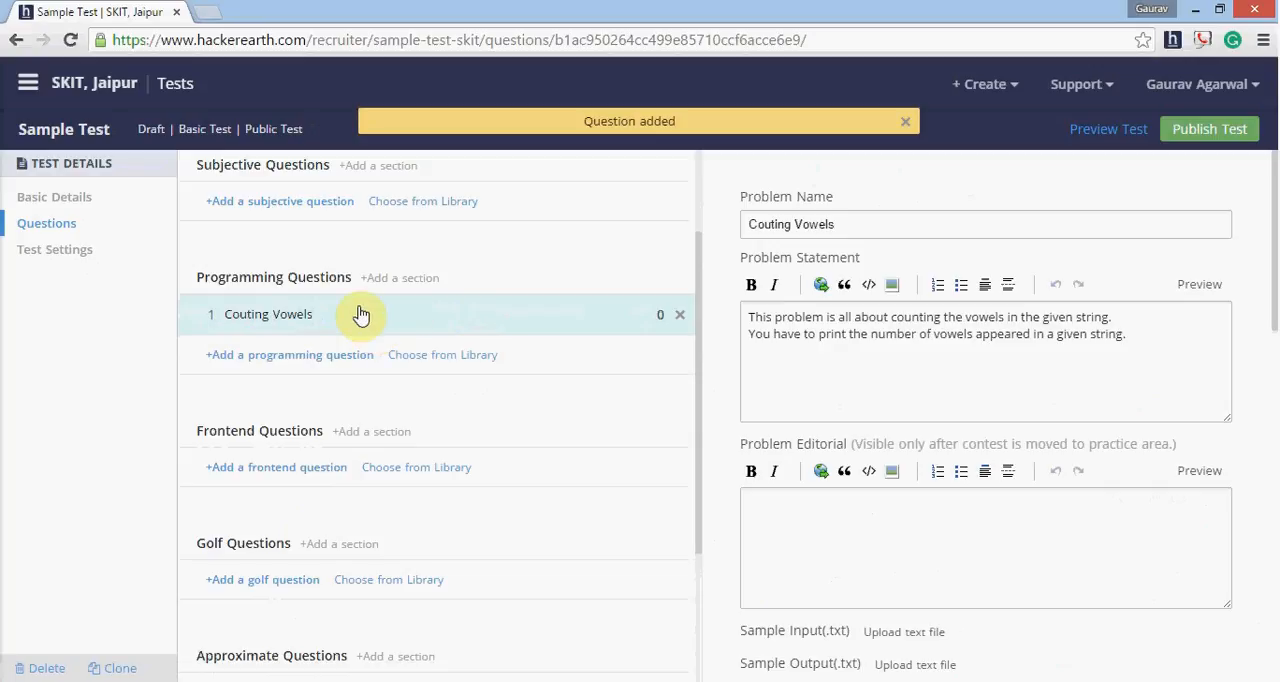
- Open the saved Couting Vowels programming question and put its problem statement into editing
left_click(426, 314)
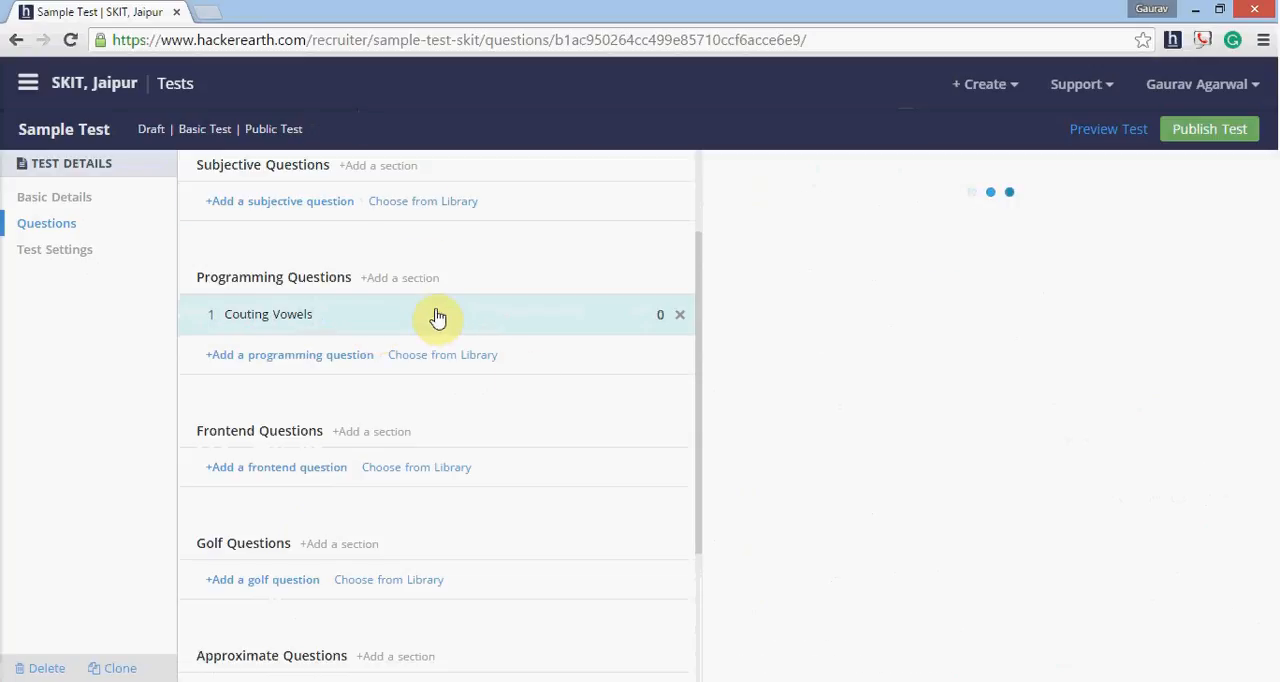
scroll(948, 417, "down", 2)
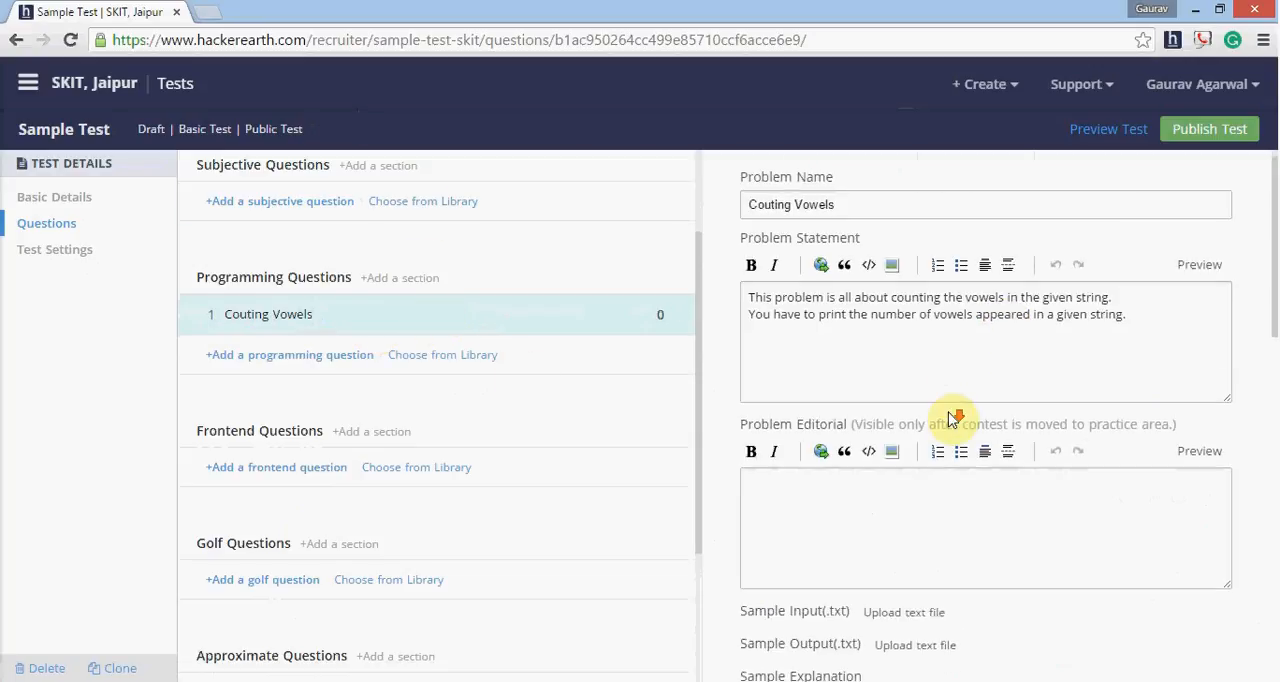
left_click(909, 389)
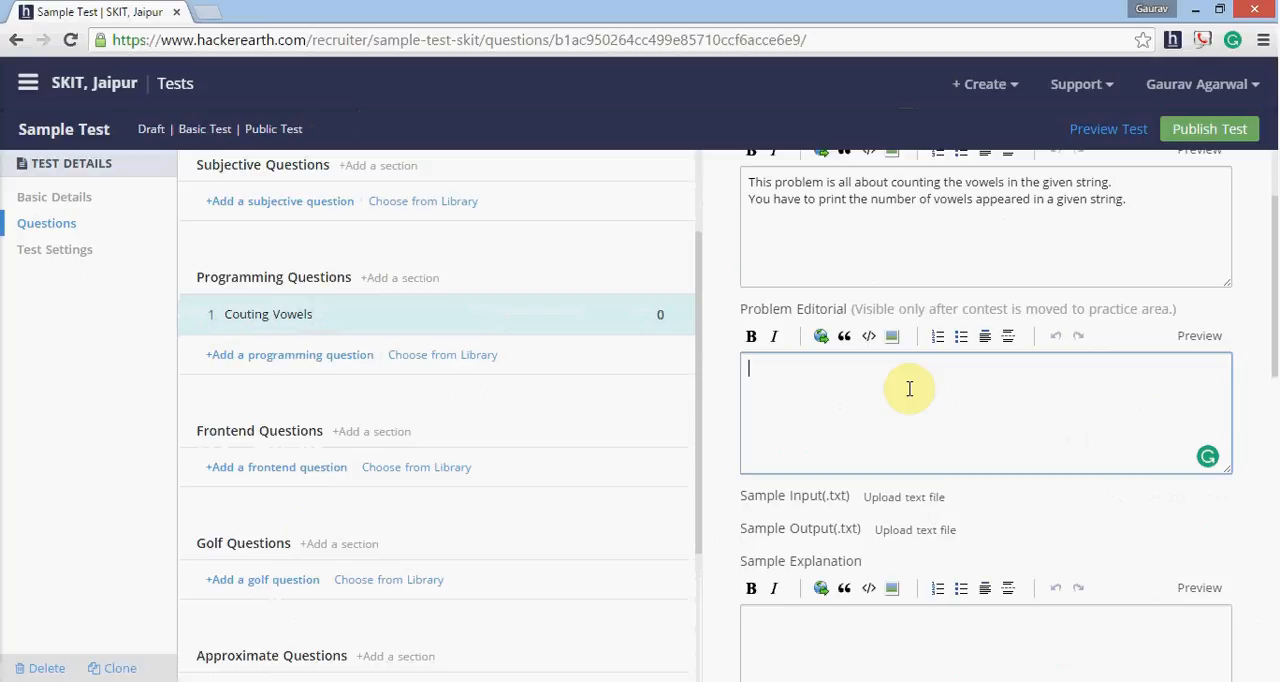
scroll(926, 409, "up", 1)
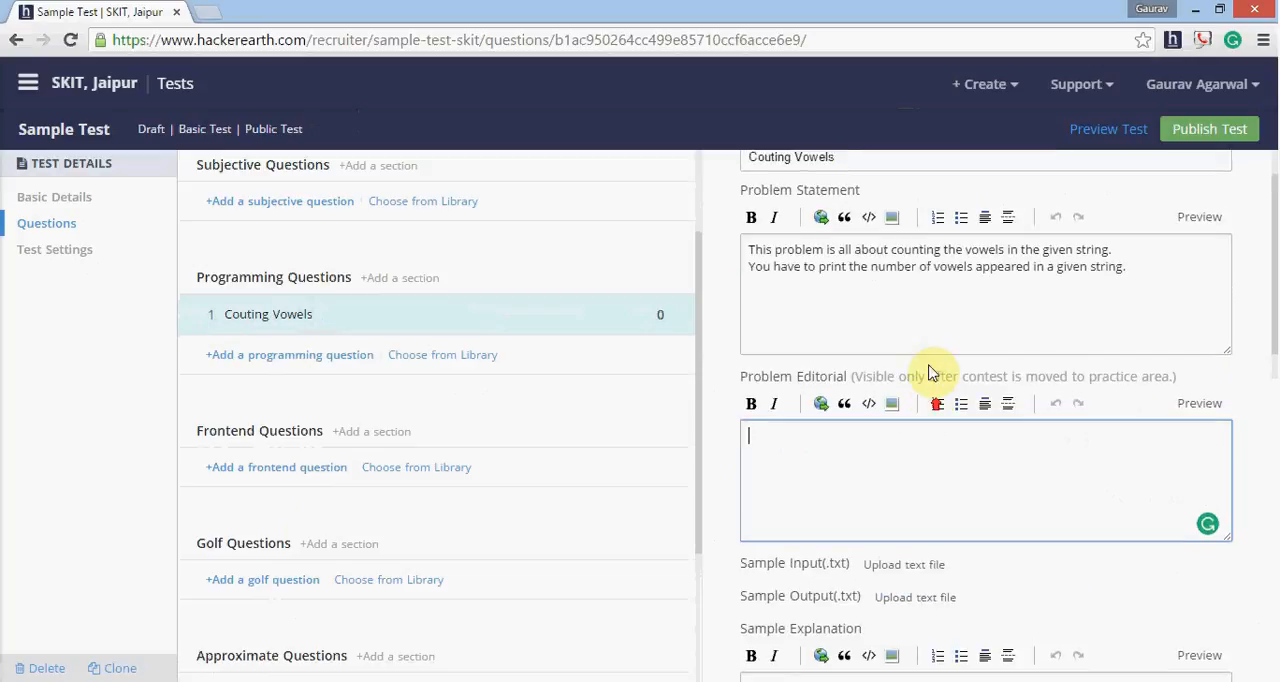
left_click(933, 327)
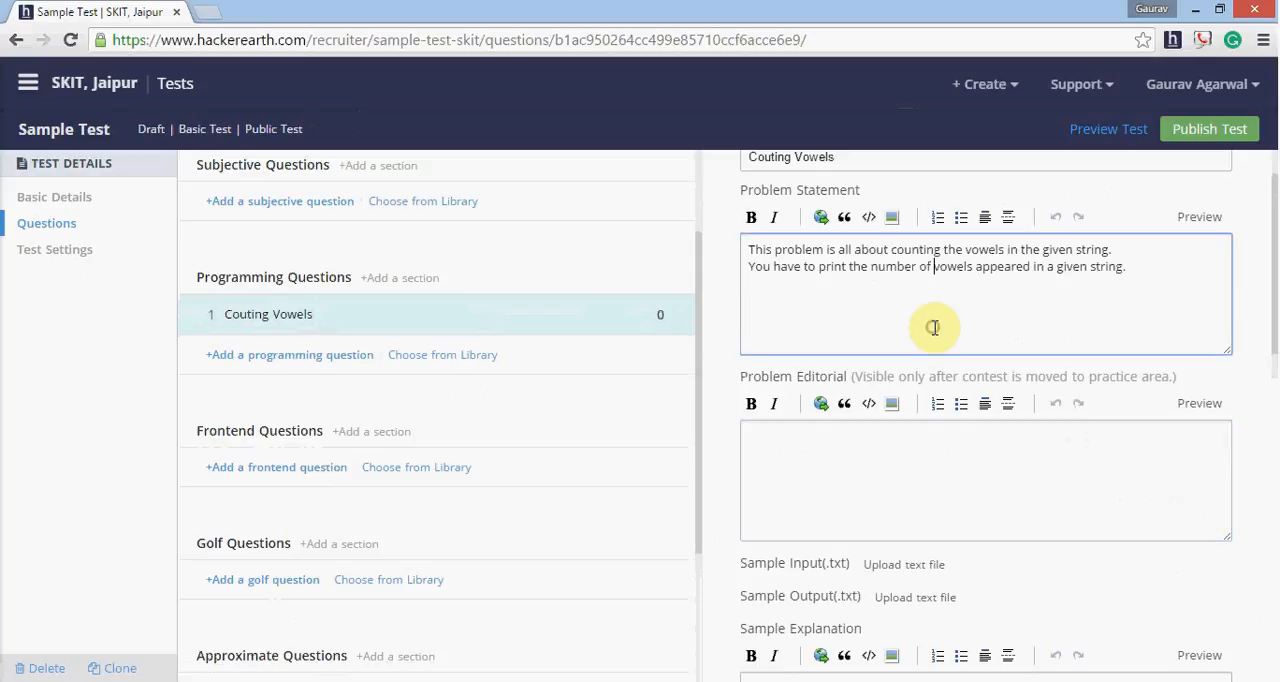
- Add a bold "INPUT" heading followed by a colon below the existing problem statement text, separated by a blank line
left_click(1157, 276)
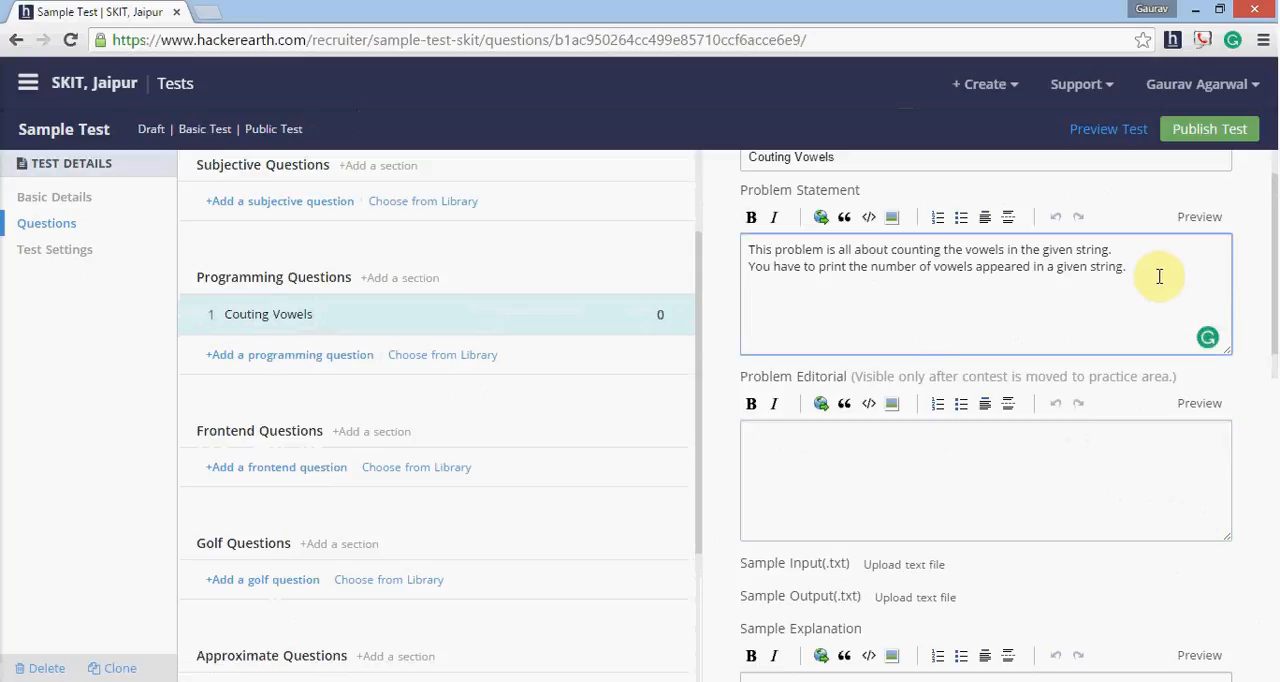
key("Return")
type("INPUT")
left_click_drag(820, 300, 745, 300)
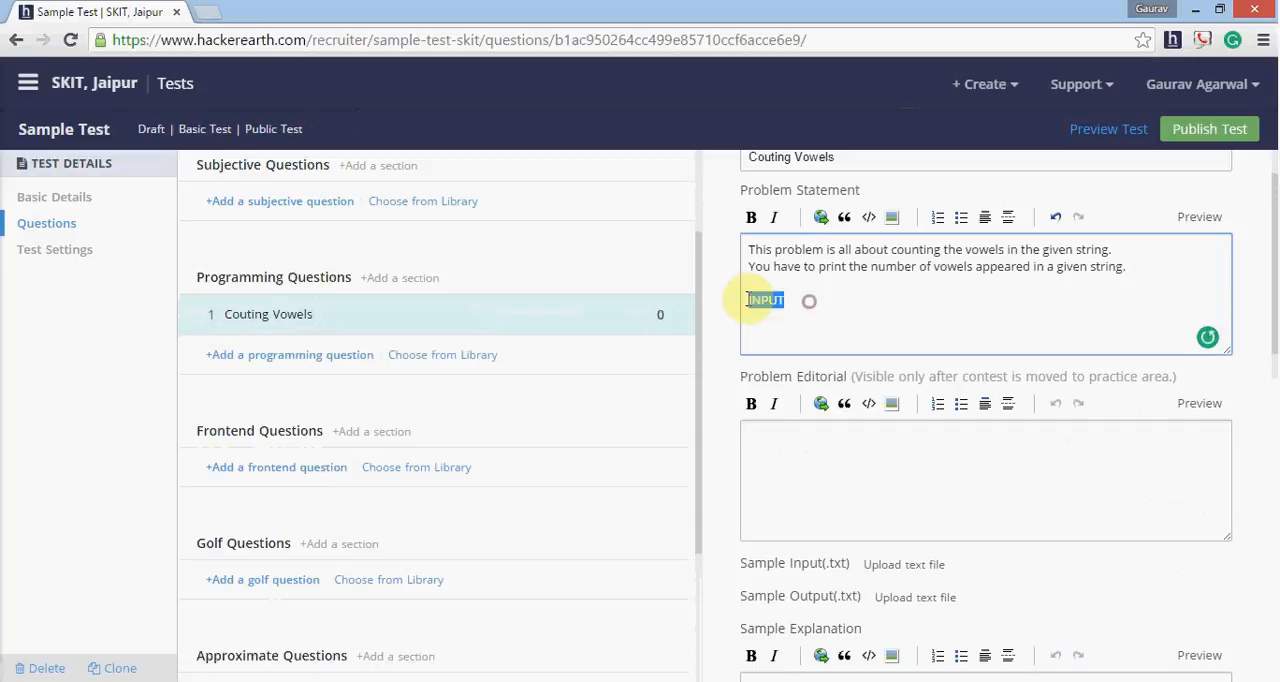
left_click(750, 219)
left_click(830, 297)
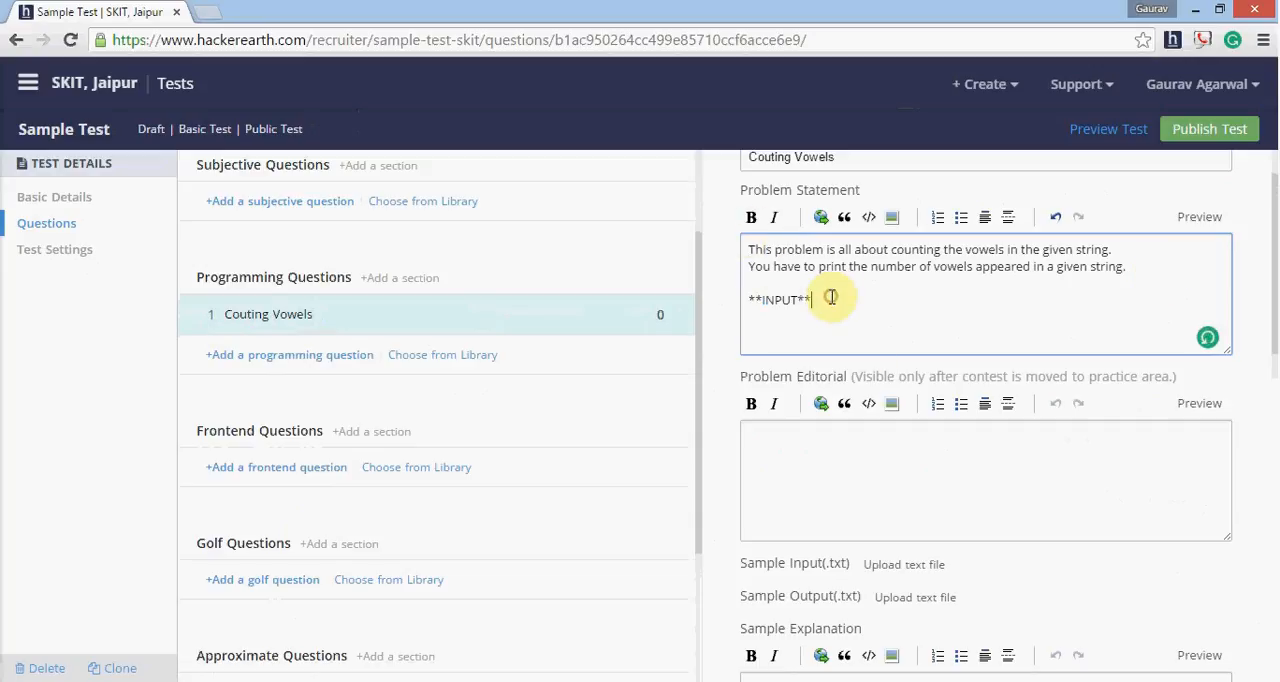
type(":")
- Under the INPUT heading, add the line "The input will contain an integer T denoting the number of test cases."
key("Return")
type("The input")
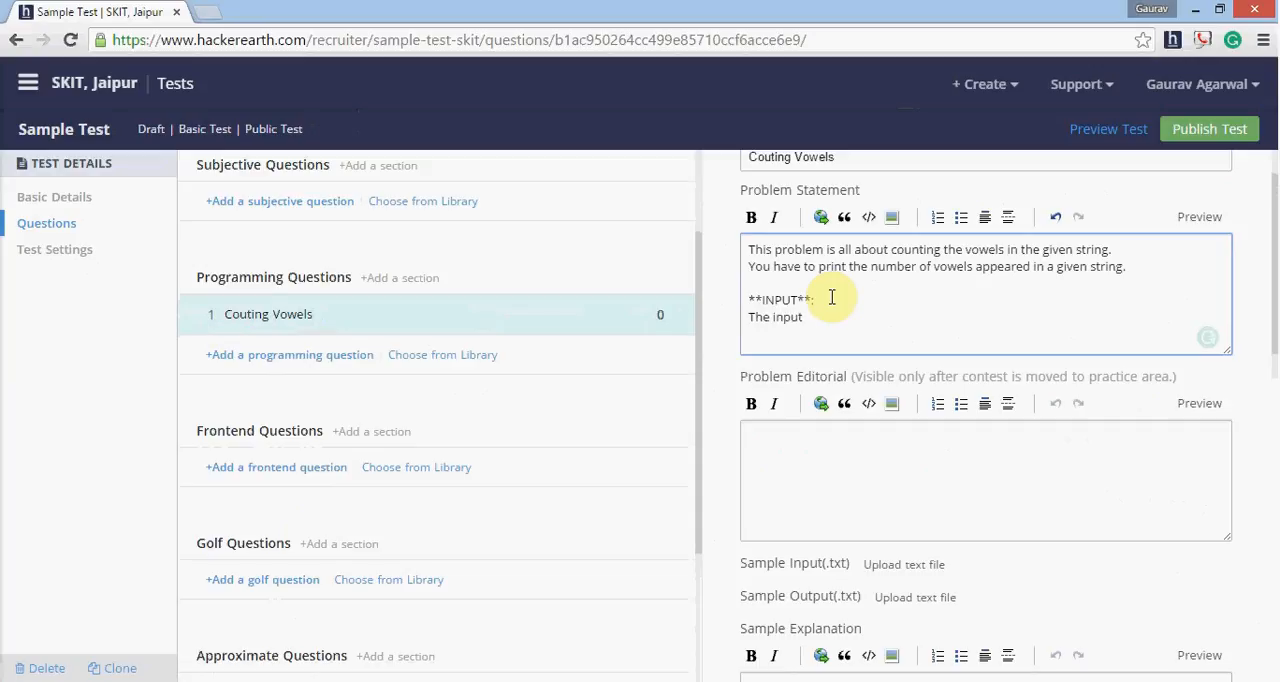
type(" will contain")
key("BackSpace")
key("BackSpace")
key("BackSpace")
key("BackSpace")
key("BackSpace")
key("BackSpace")
key("BackSpace")
key("BackSpace")
type("contain an integer T")
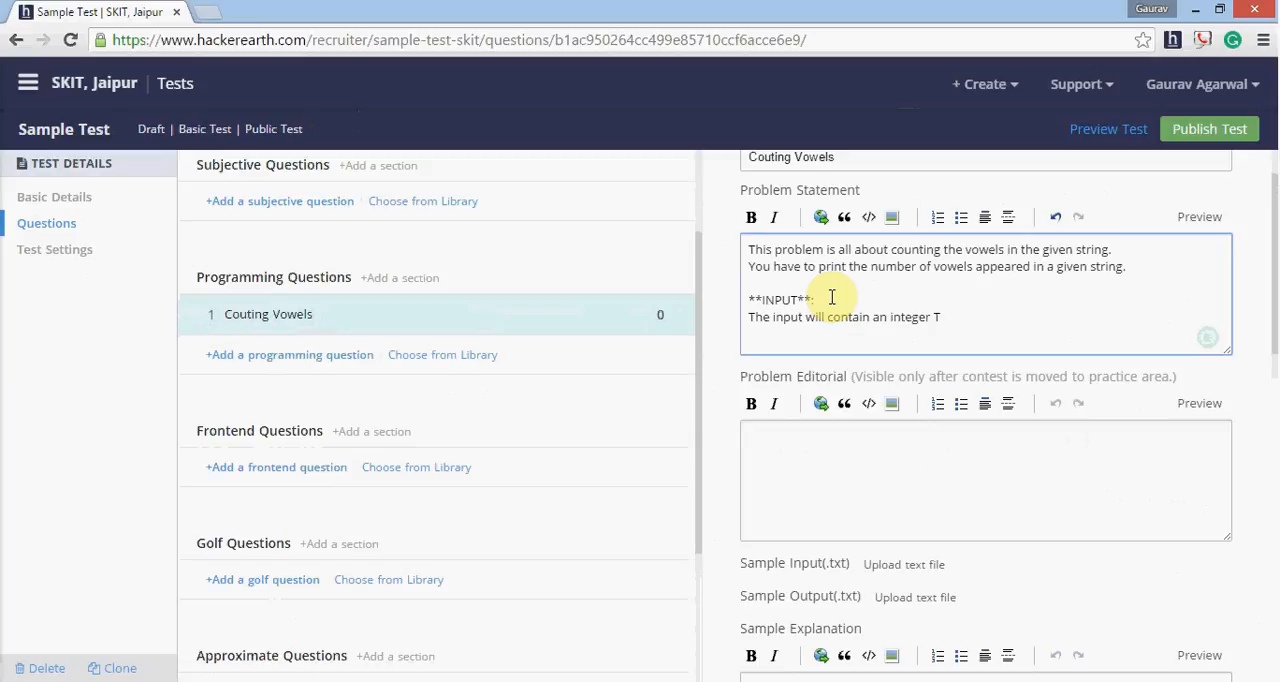
type("denoting the number of tes")
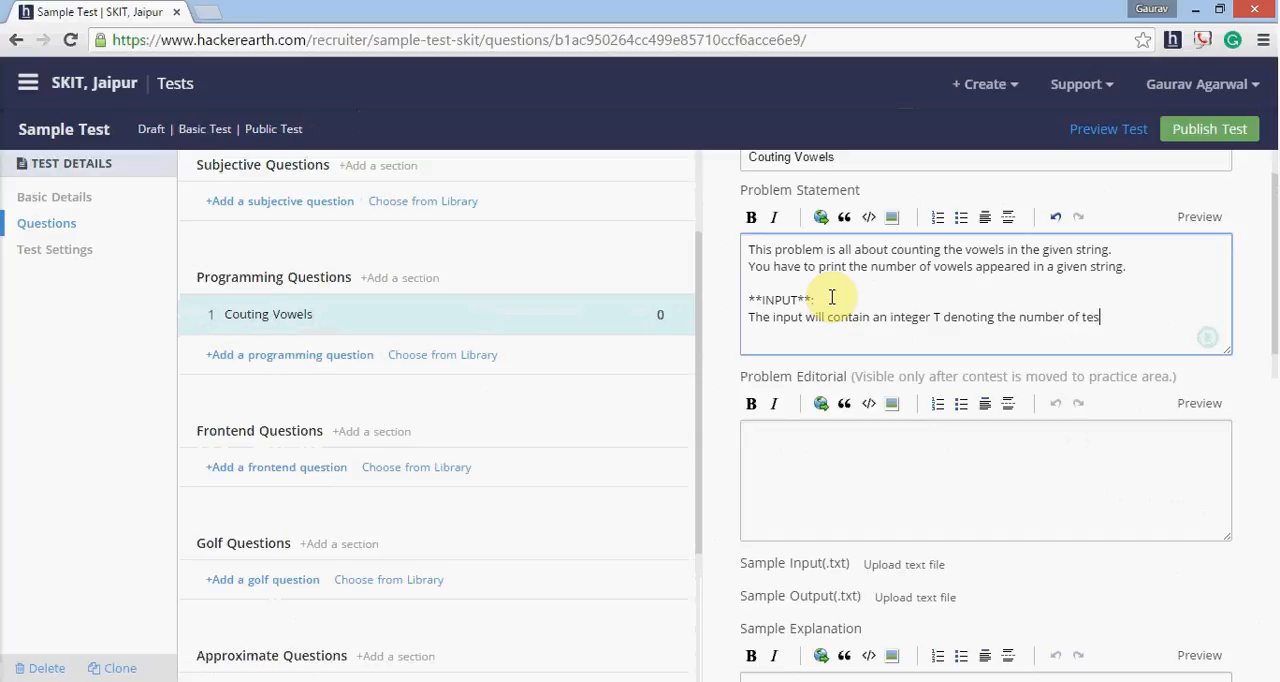
type("t cases. ")
type("Each test c")
type("ase wi")
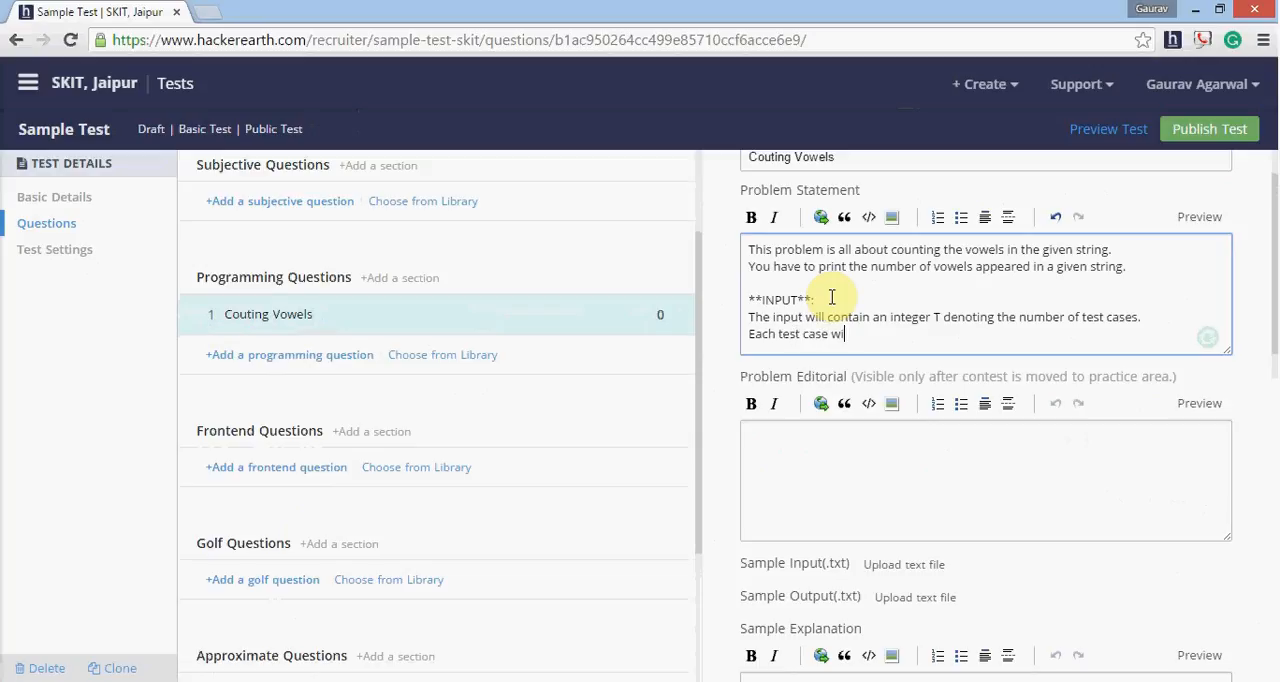
type("ll contain a string in a line.")
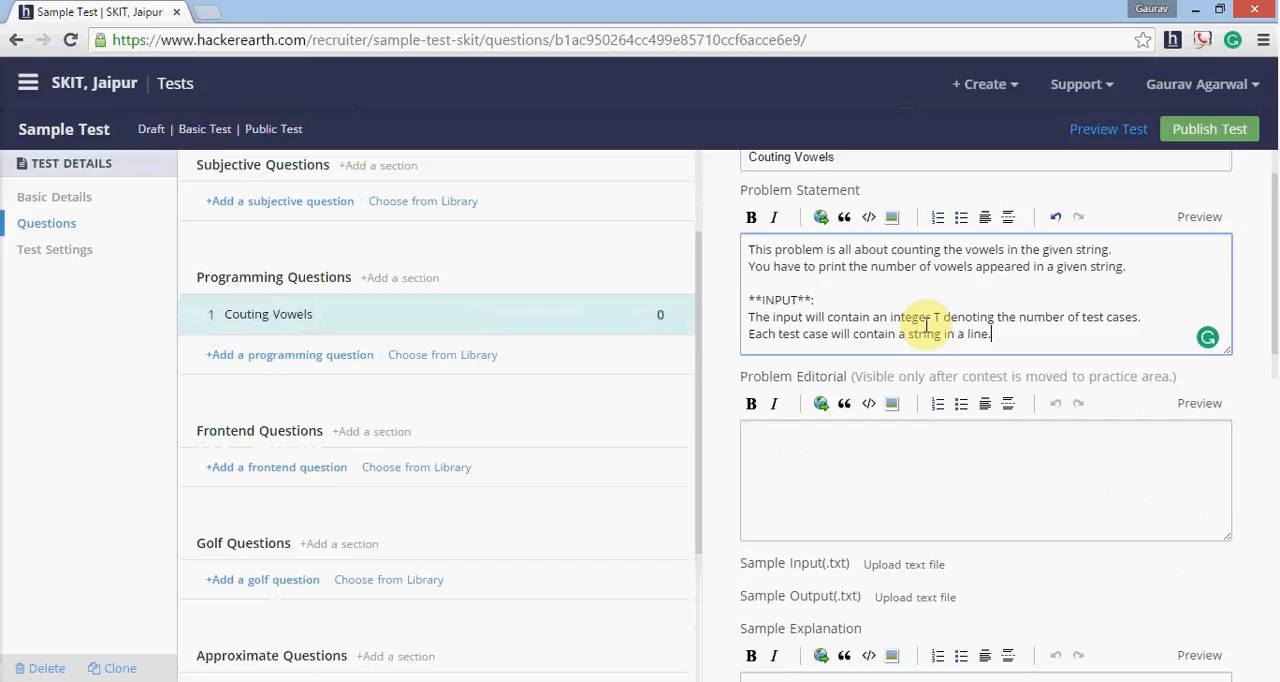
- Add a bold "OUTPUT" heading followed by a colon below the input description, separated by a blank line
key("Return")
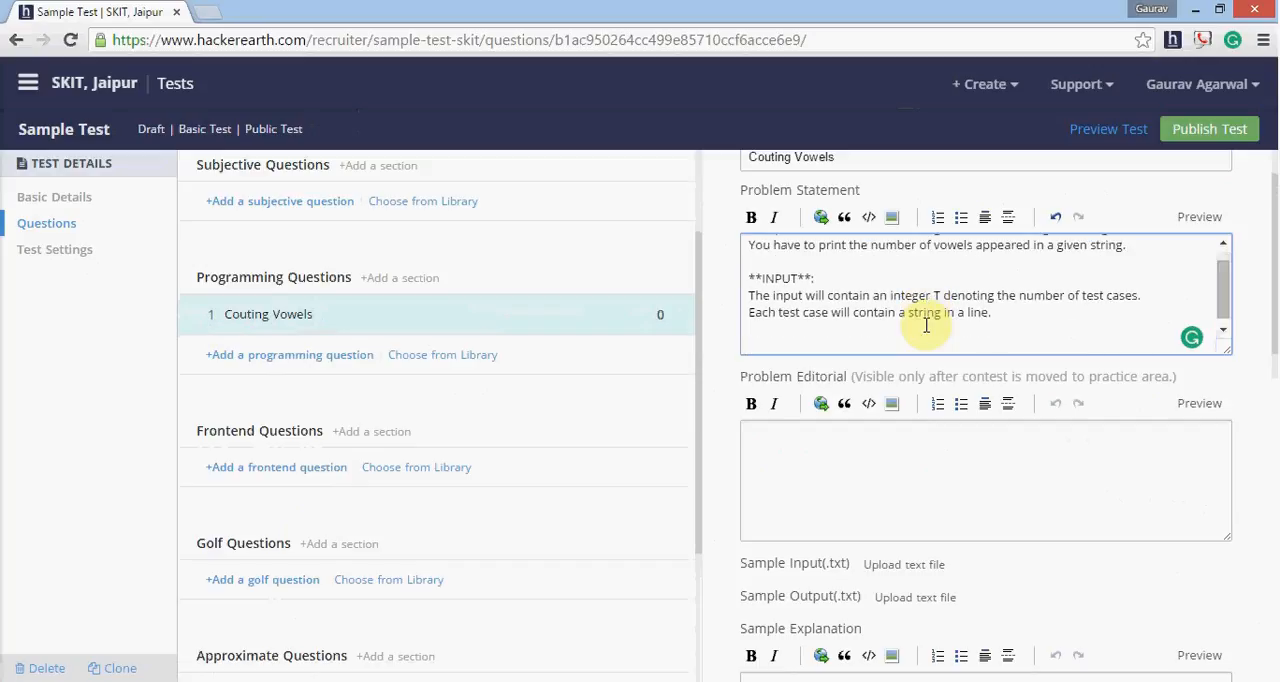
type("OUTPUT")
left_click_drag(797, 345, 728, 343)
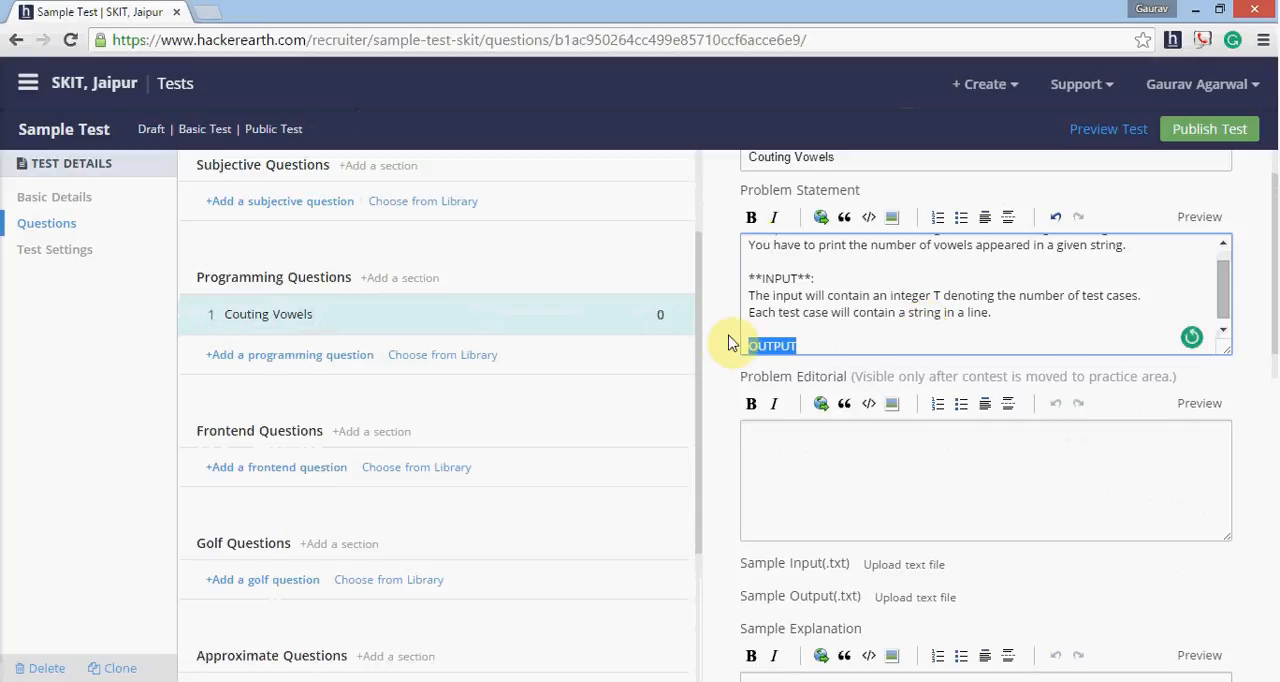
left_click(751, 217)
left_click(840, 345)
type(":")
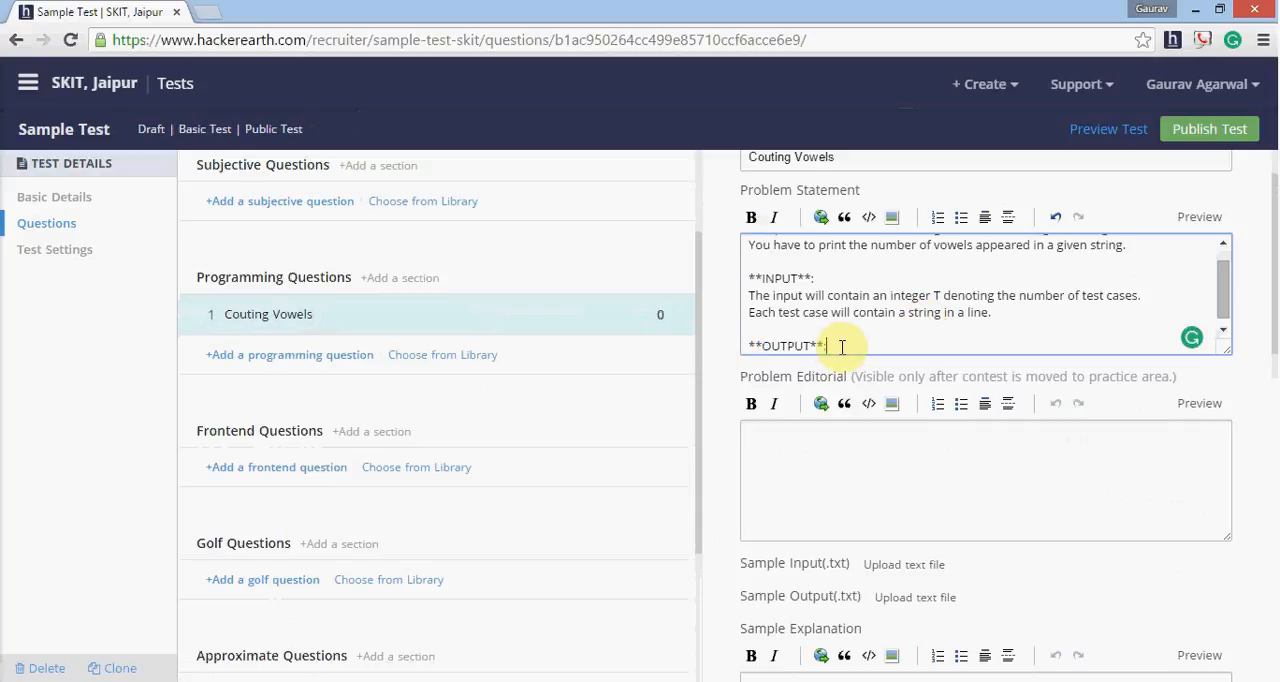
- Under the OUTPUT heading, add "For each test case you have to print the number of vowels present in a new line."
key("Return")
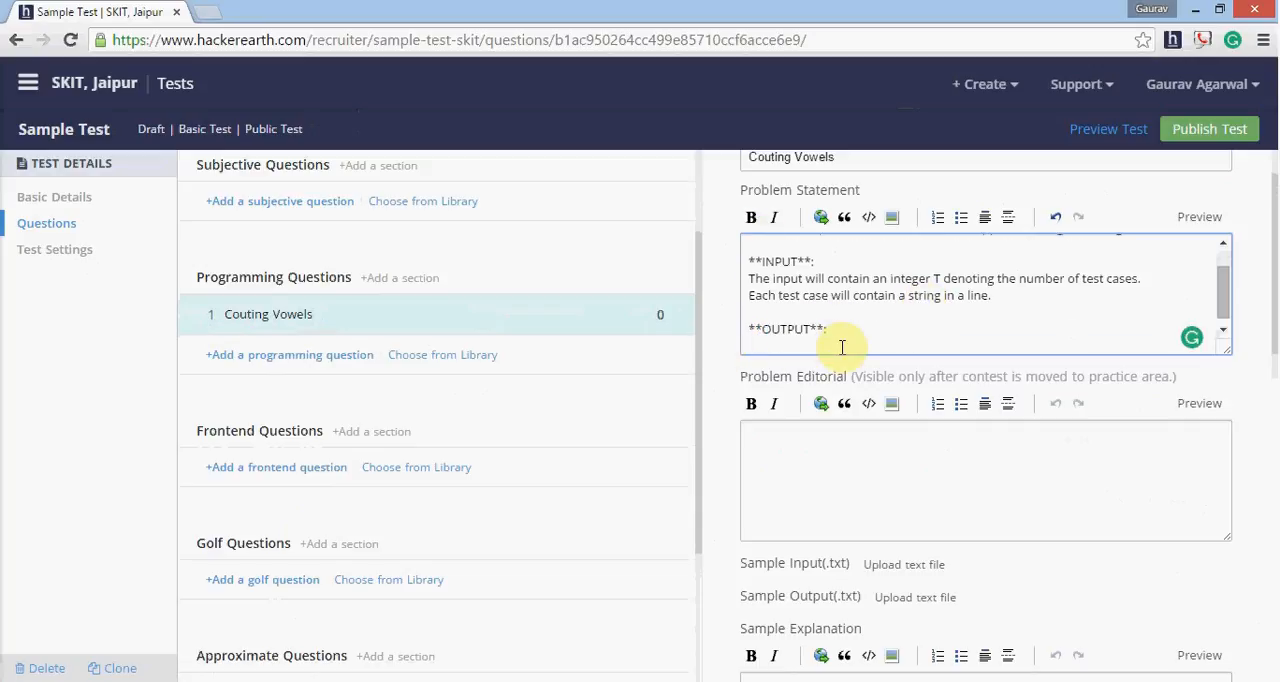
type("For each tes")
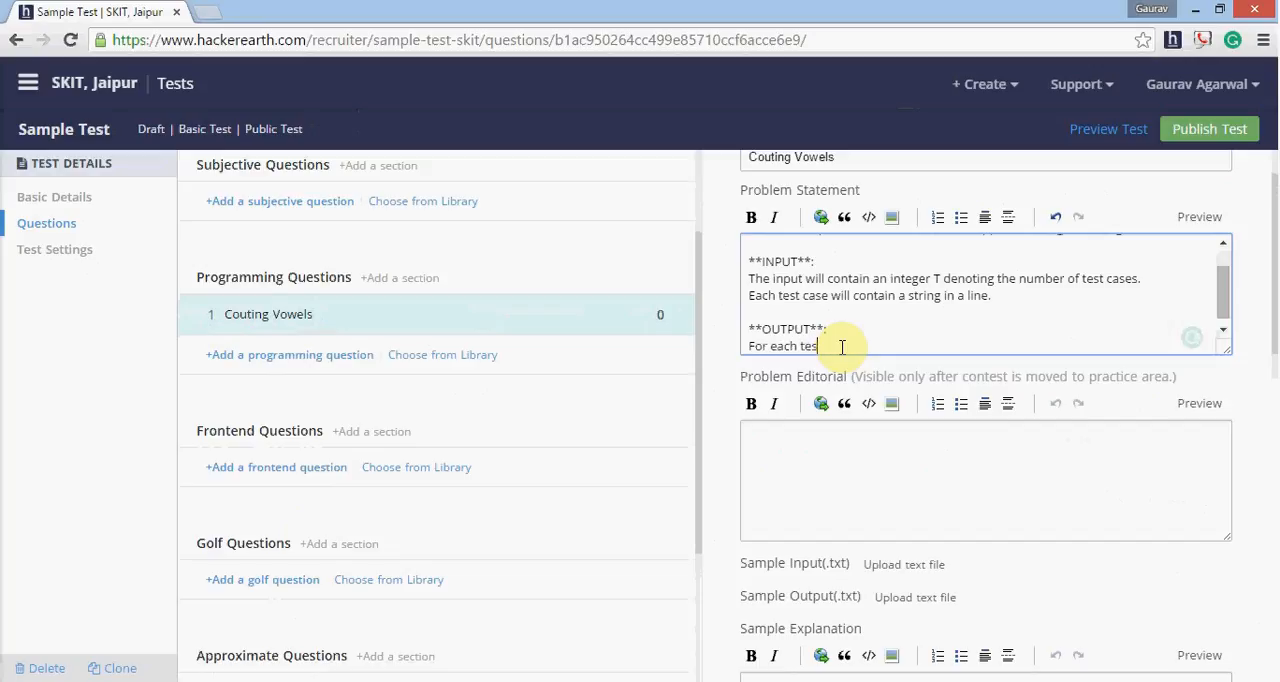
type("t case you have to print th")
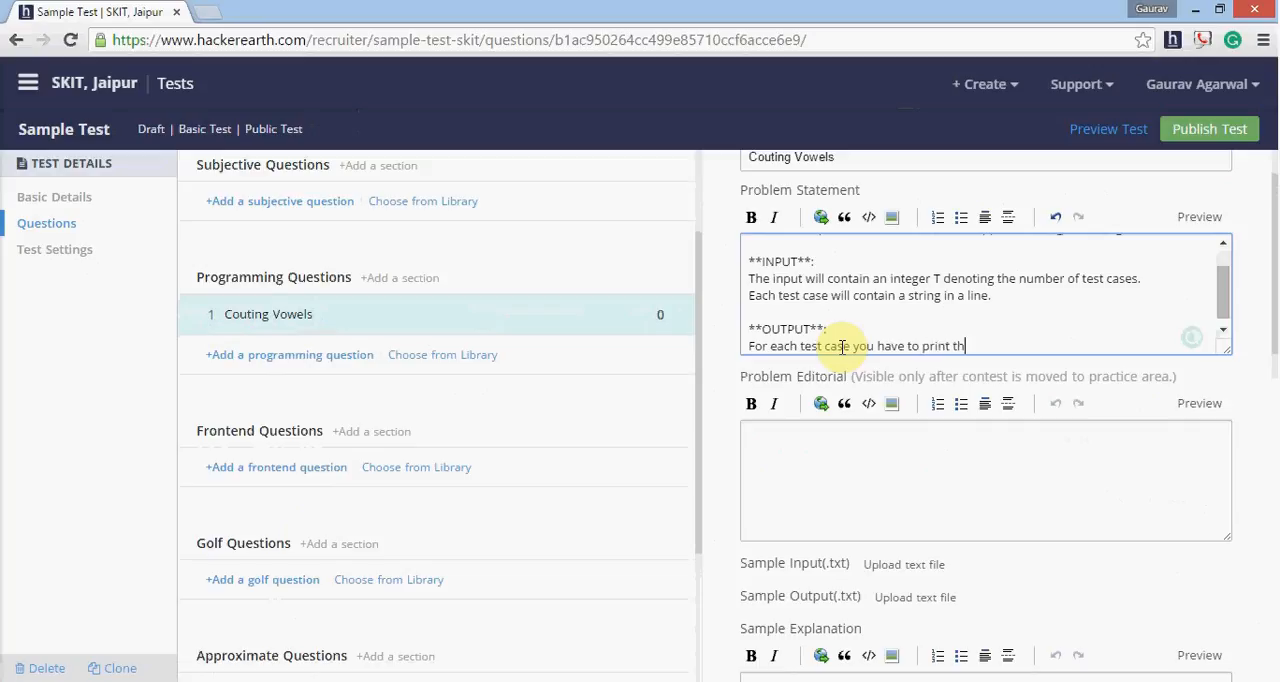
type("e number of vowels prese")
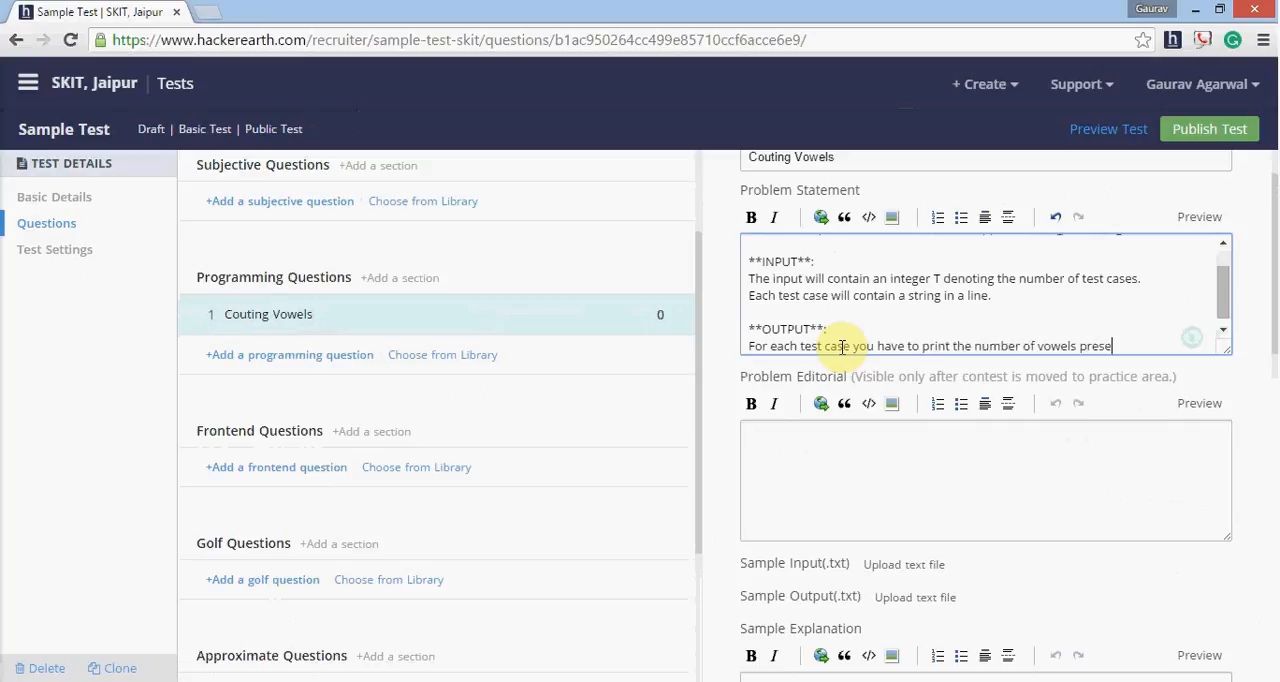
type("nt in a new line.")
- Add a bold "Constraints" heading below the output description, separated by a blank line
key("Return")
key("Return")
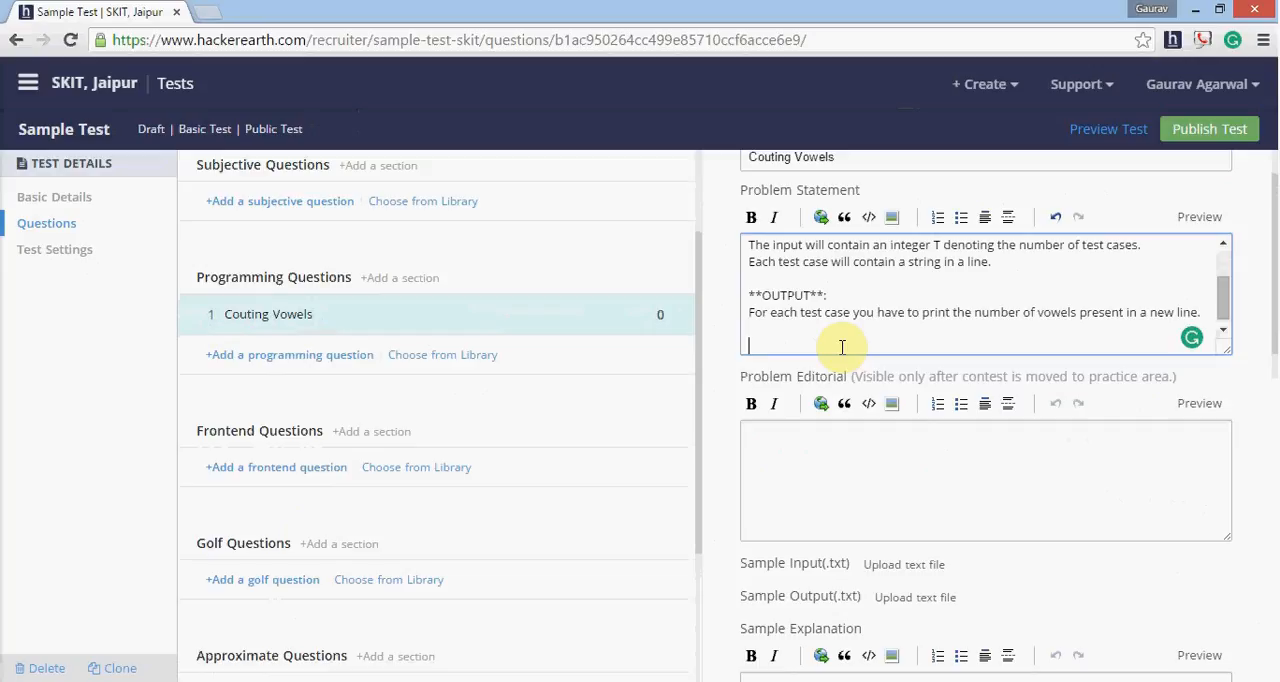
type("Constraints")
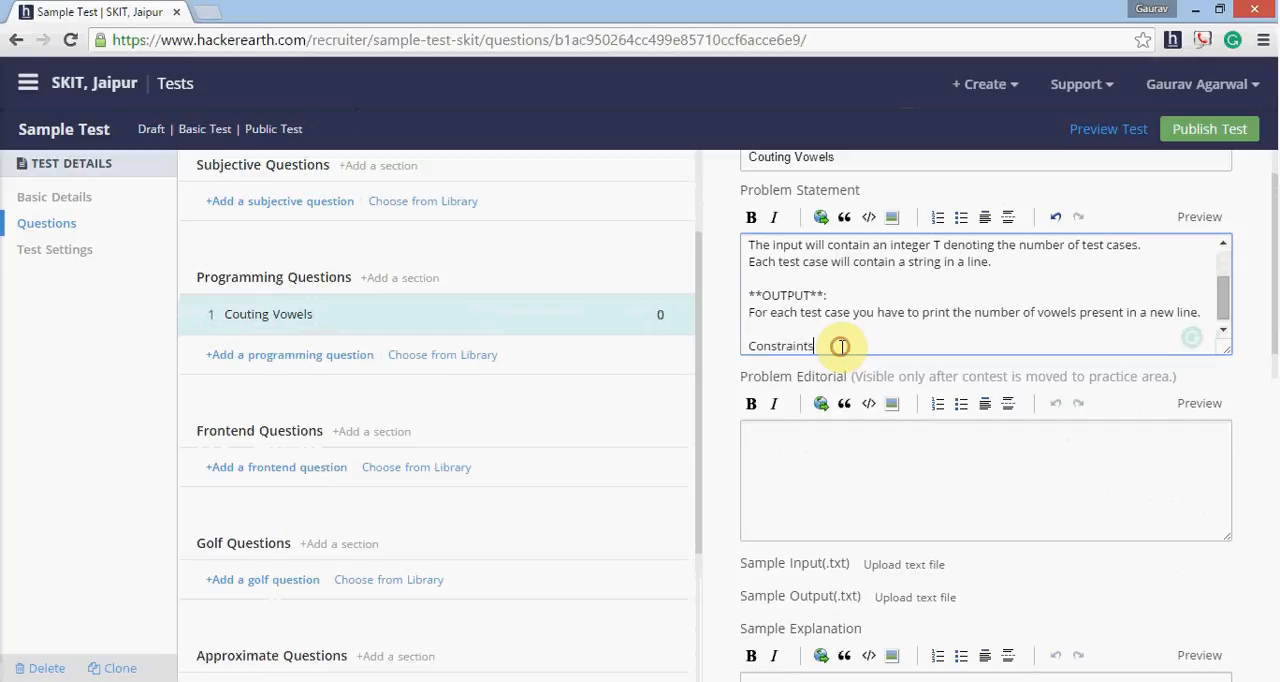
left_click_drag(842, 346, 732, 346)
left_click(751, 217)
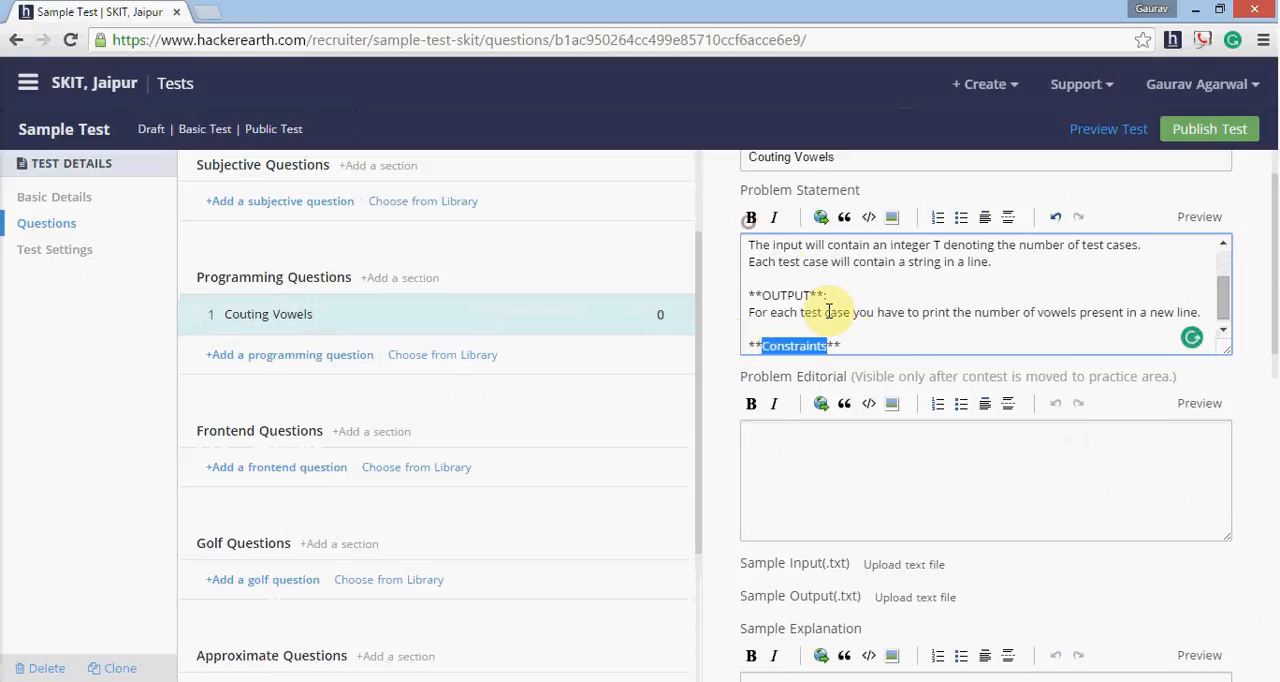
left_click(848, 346)
key("Return")
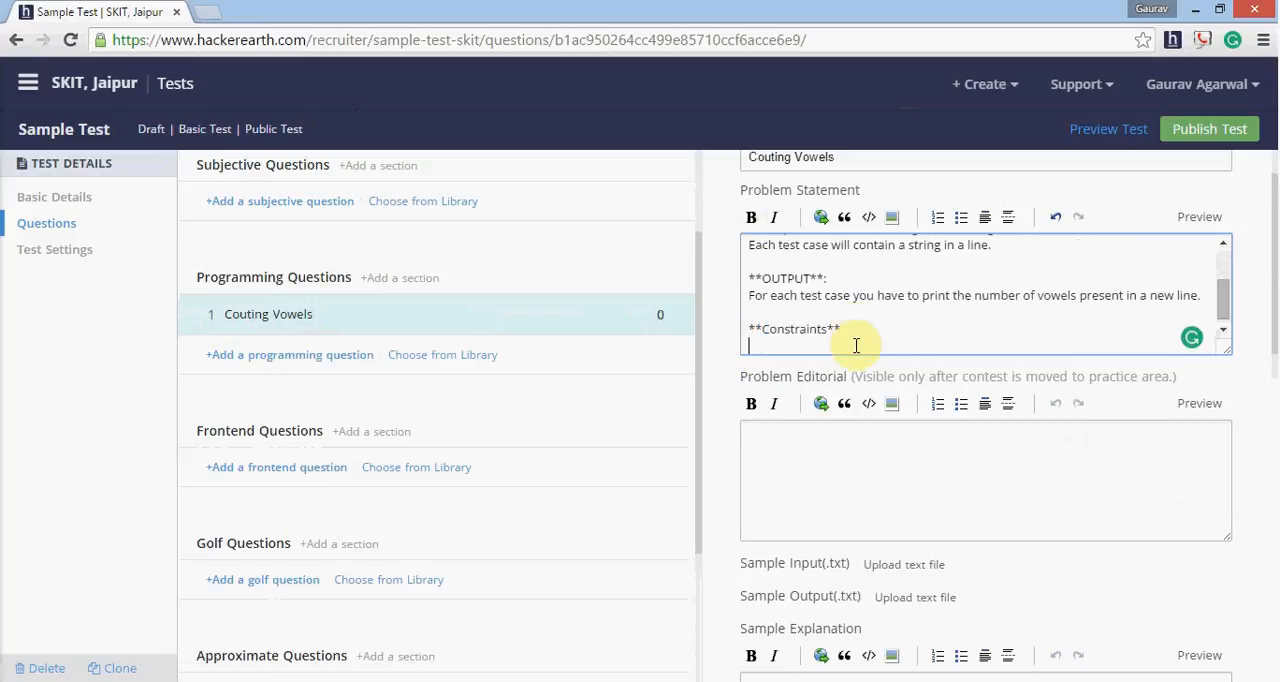
- Under the Constraints heading, enter the limit "0 < Length of String <= 1000" after a blank line
key("Return")
type("Len")
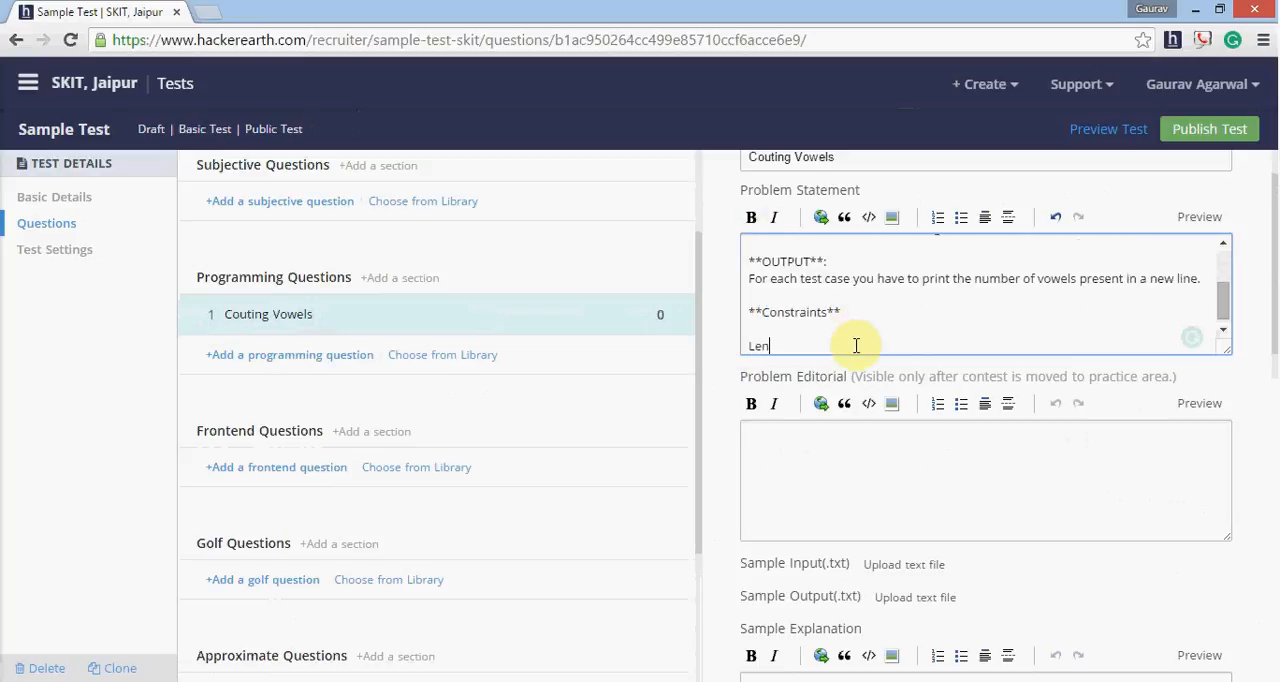
type("gth of String <=1000")
left_click(856, 345)
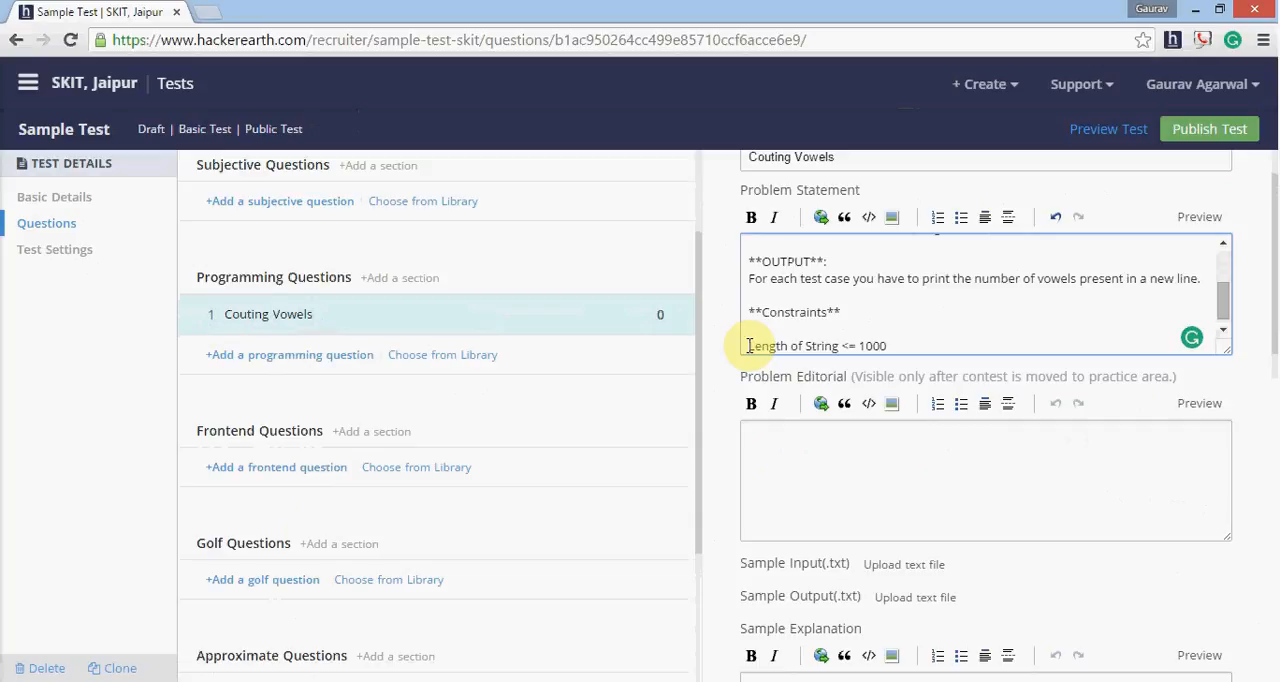
left_click(749, 345)
type("1<")
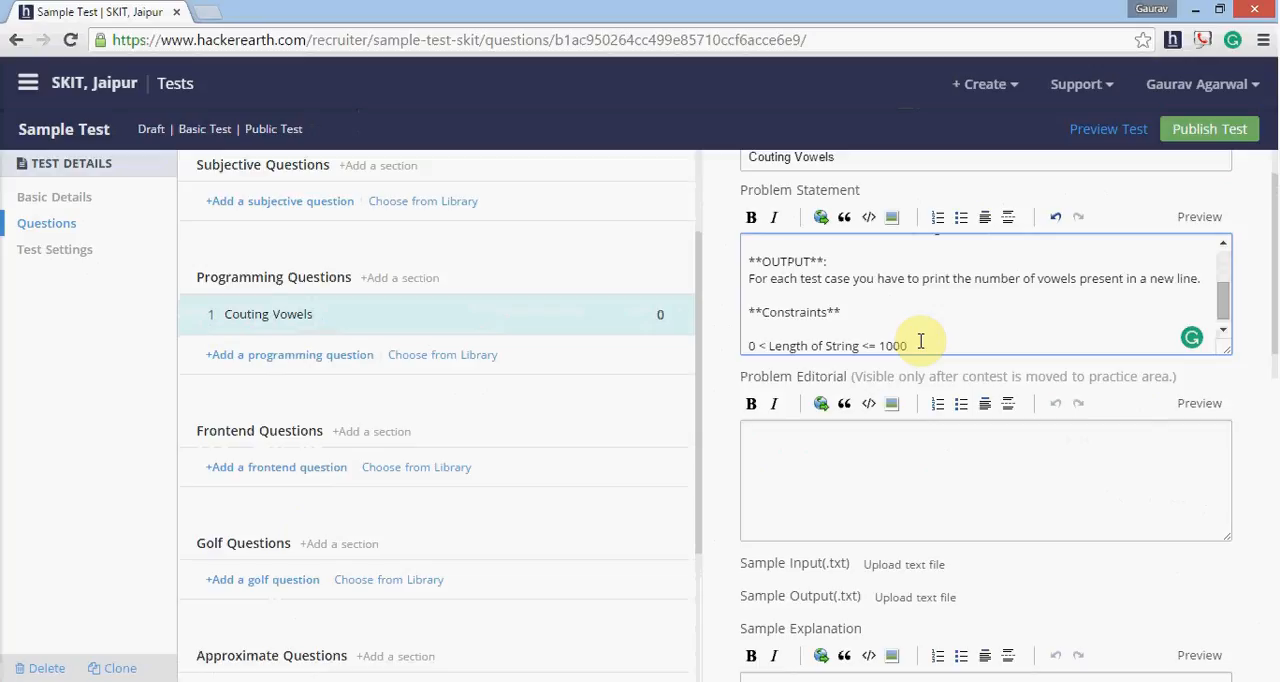
- Review the problem statement and the question's sample file, allowed language, marks and input/output file settings
scroll(934, 337, "up", 5)
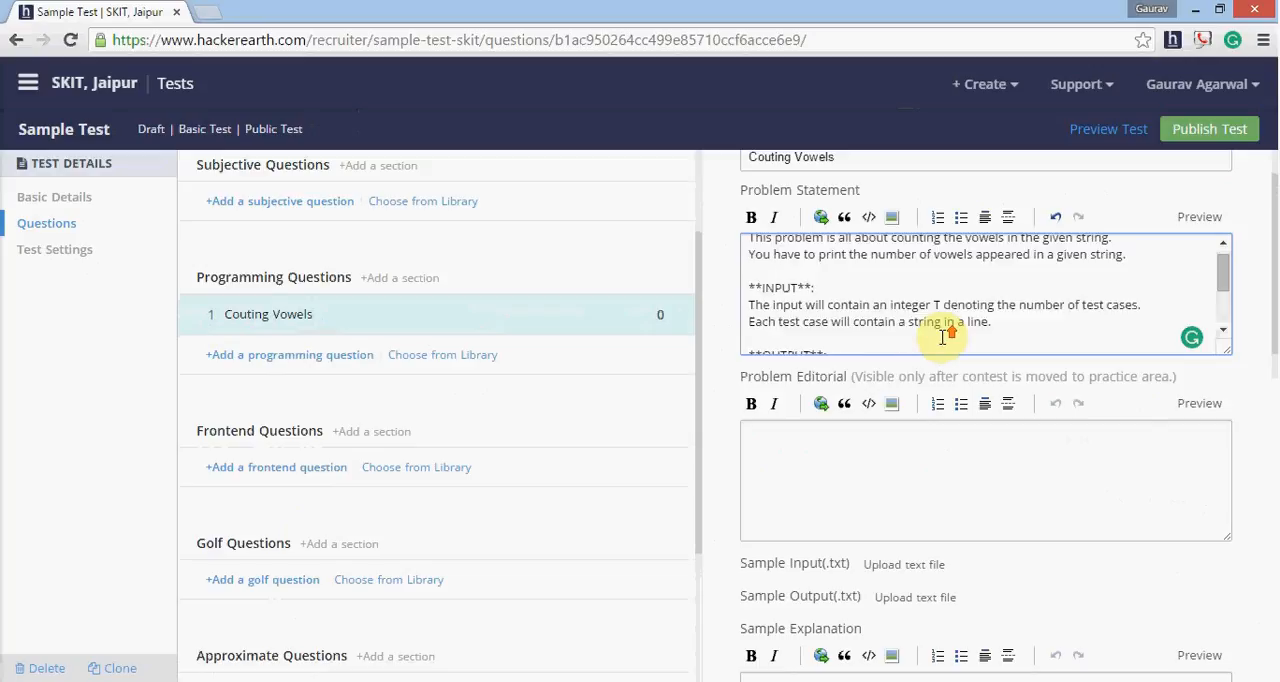
scroll(952, 341, "down", 5)
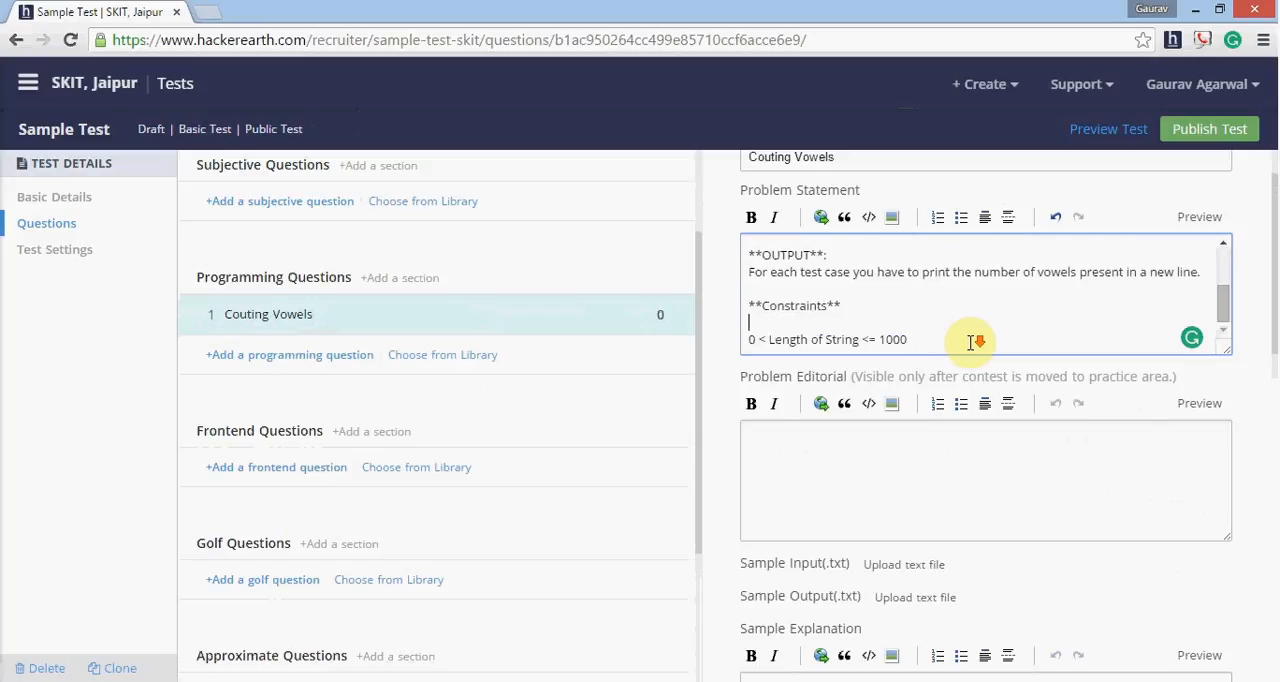
scroll(960, 474, "down", 2)
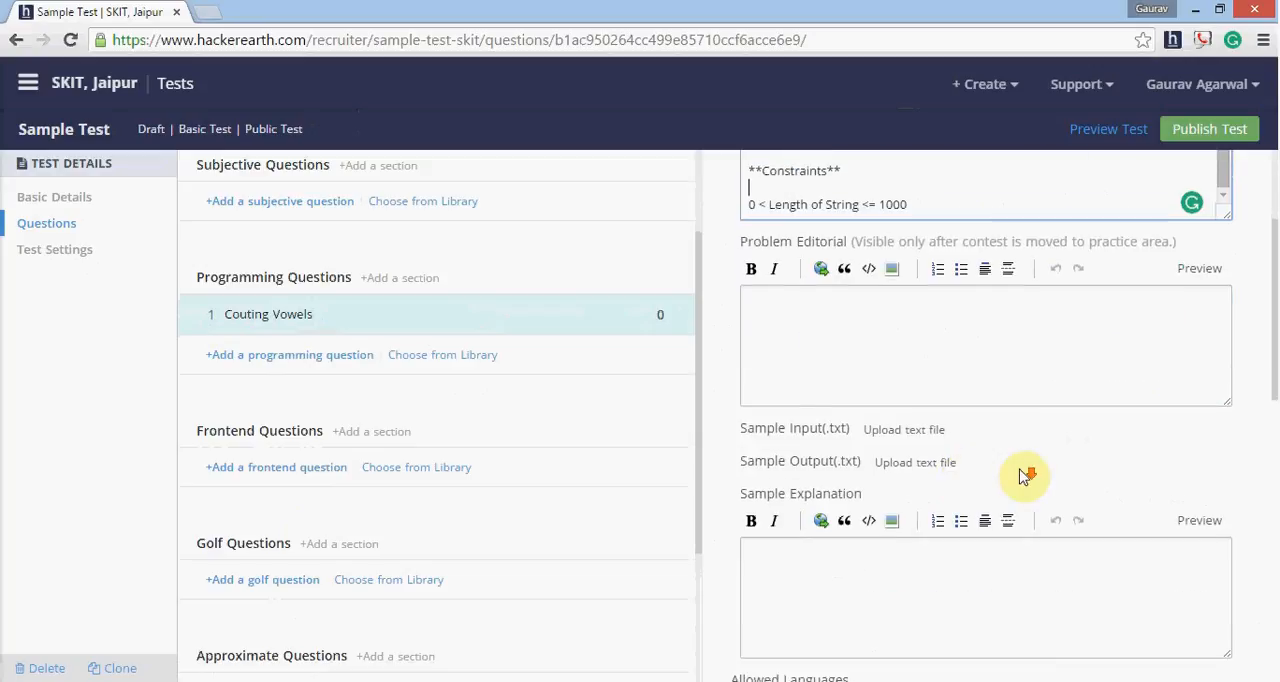
scroll(1026, 477, "down", 1)
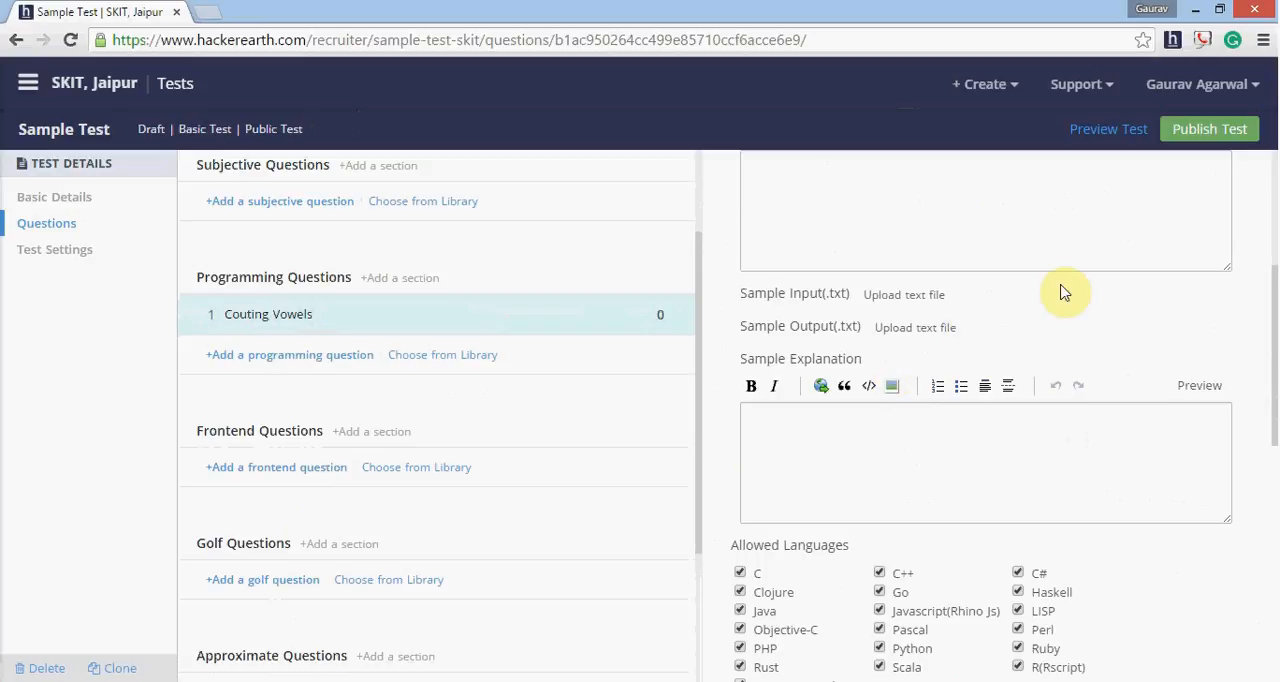
scroll(1000, 420, "down", 3)
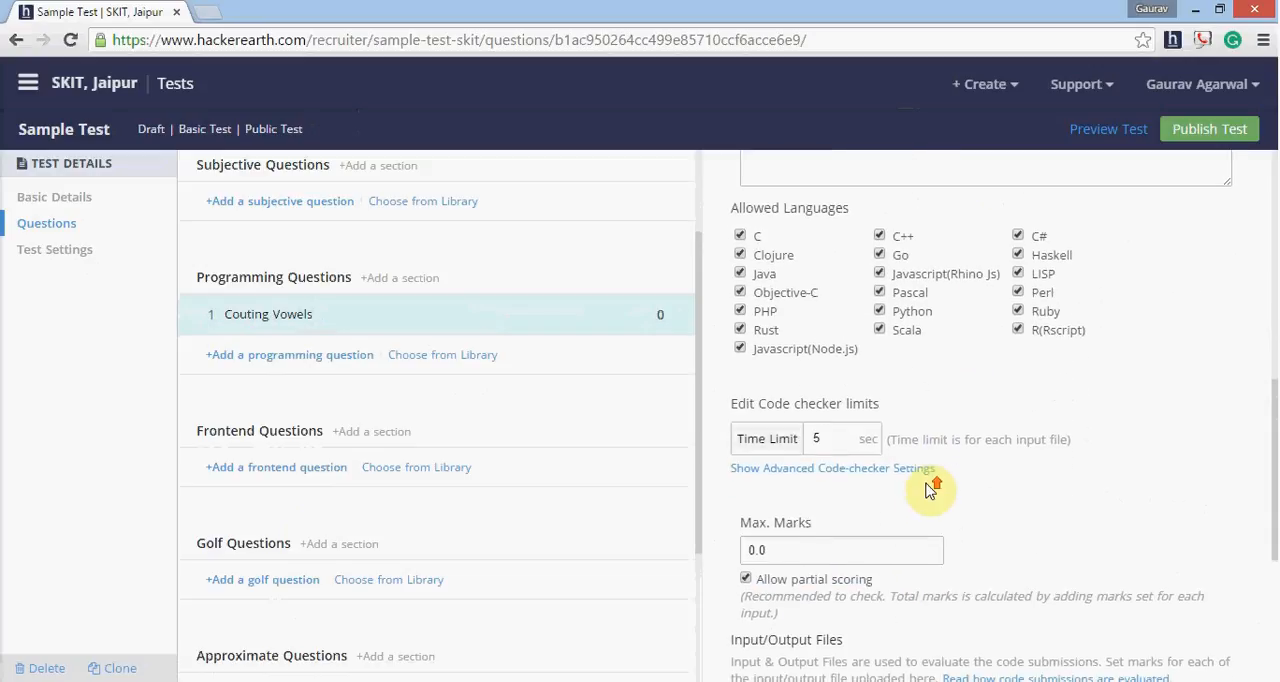
scroll(910, 520, "up", 2)
scroll(908, 495, "down", 6)
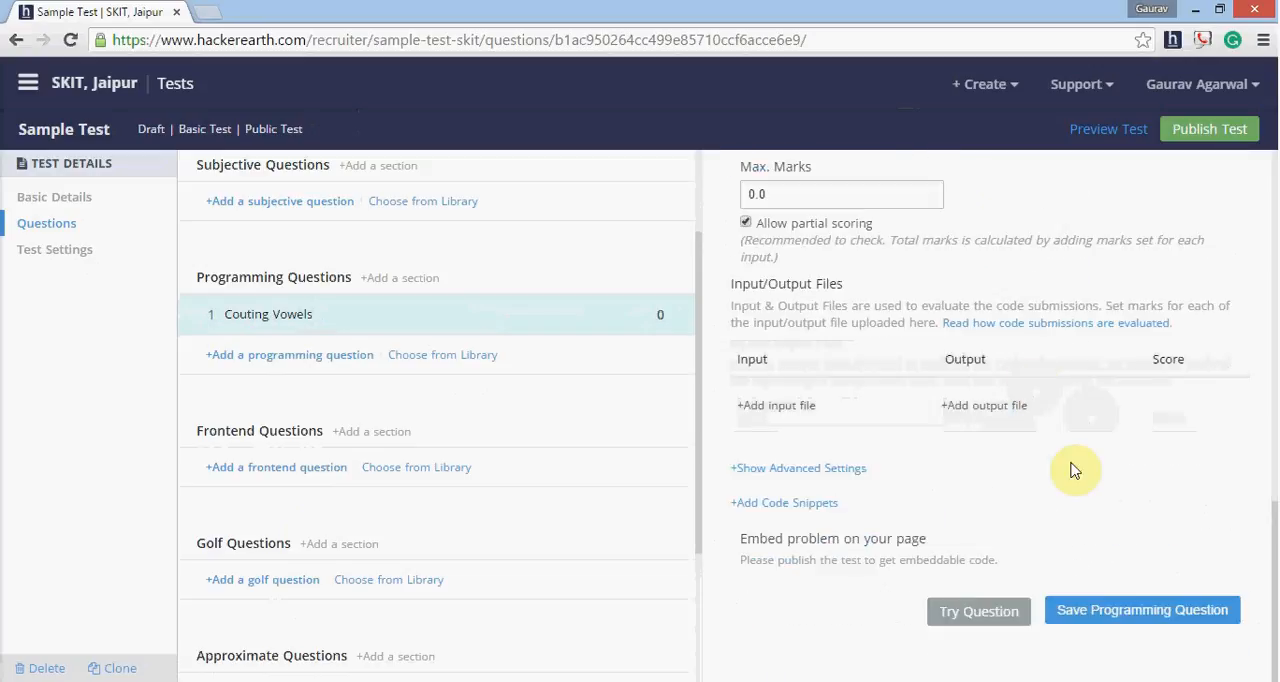
scroll(1006, 437, "up", 8)
scroll(950, 362, "up", 1)
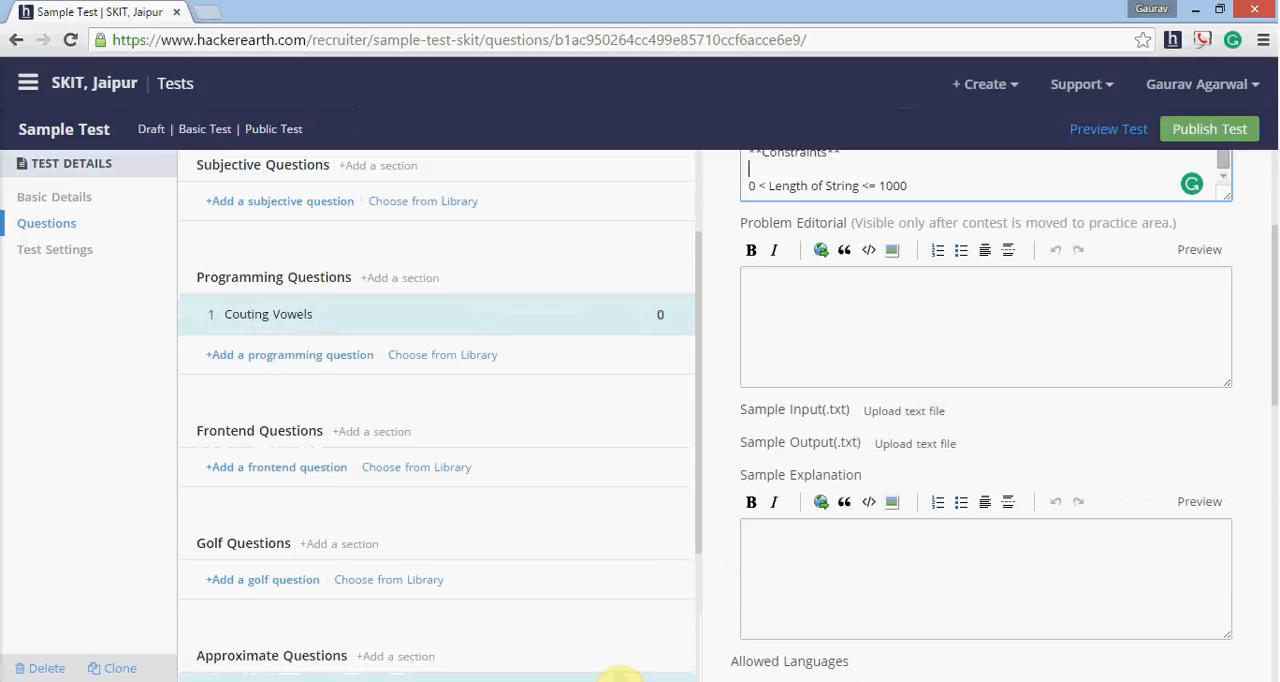
- Switch to the desktop, create a new text document there and open it in Notepad
left_click(1195, 11)
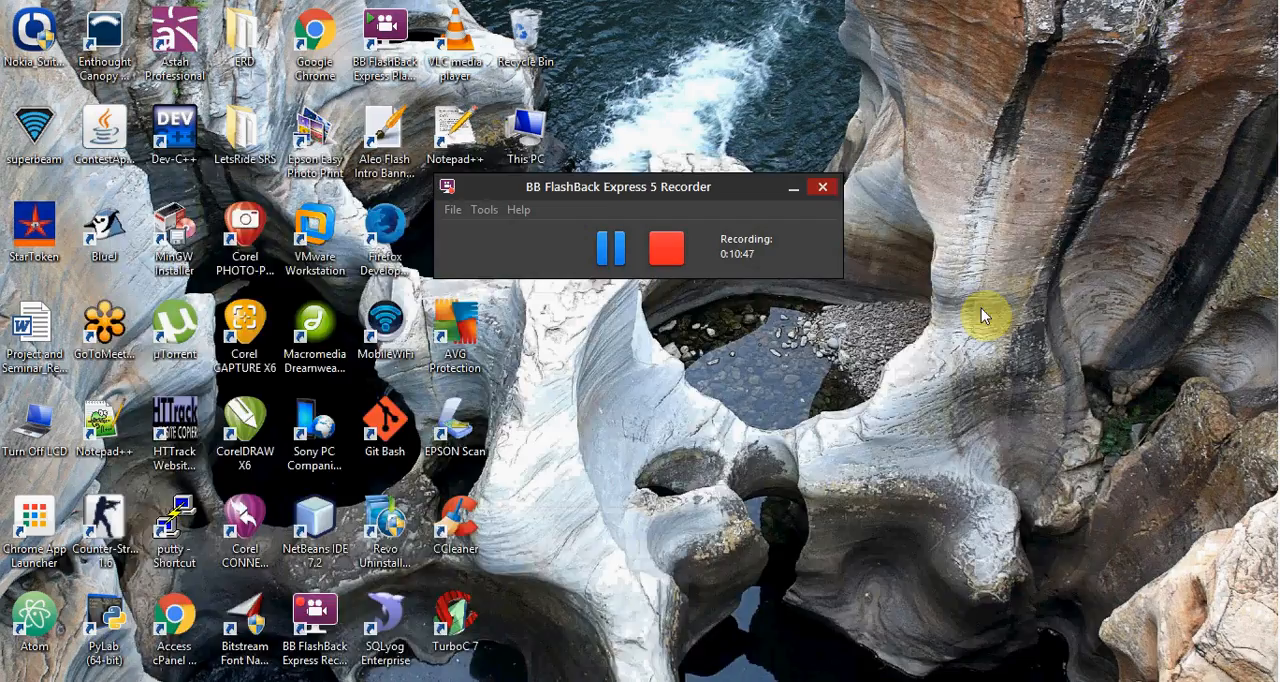
left_click(766, 377)
left_click(794, 188)
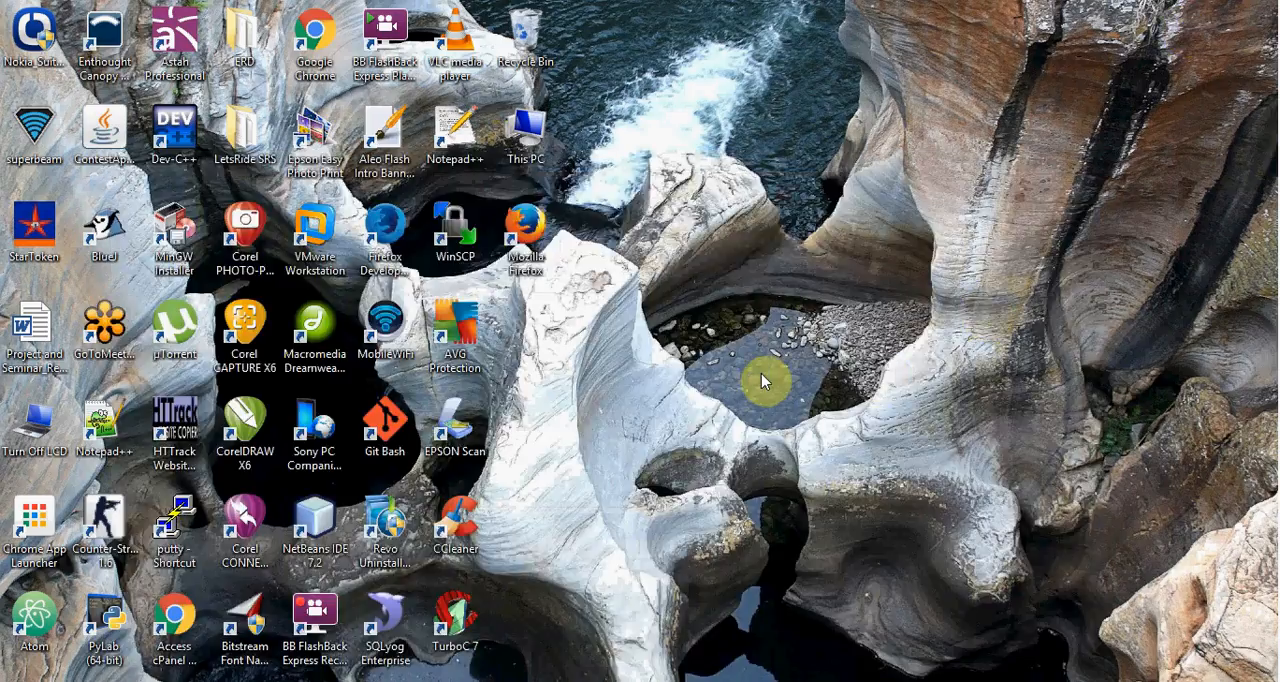
right_click(755, 380)
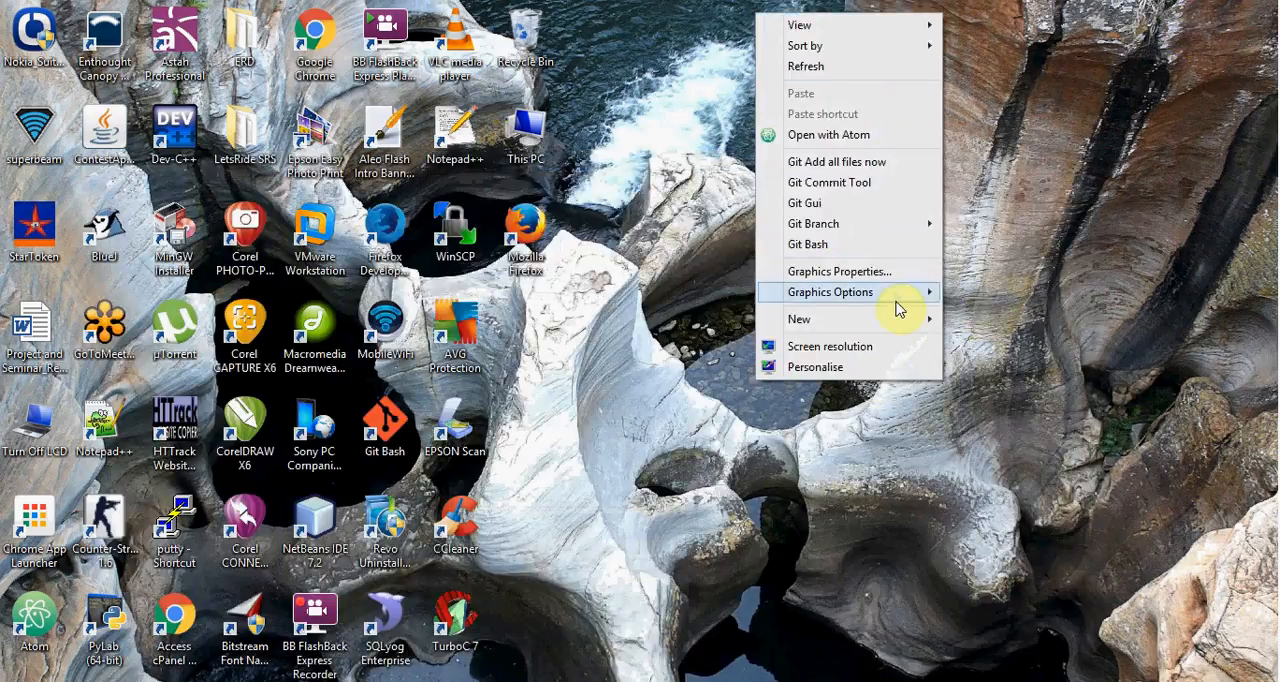
mouse_move(899, 319)
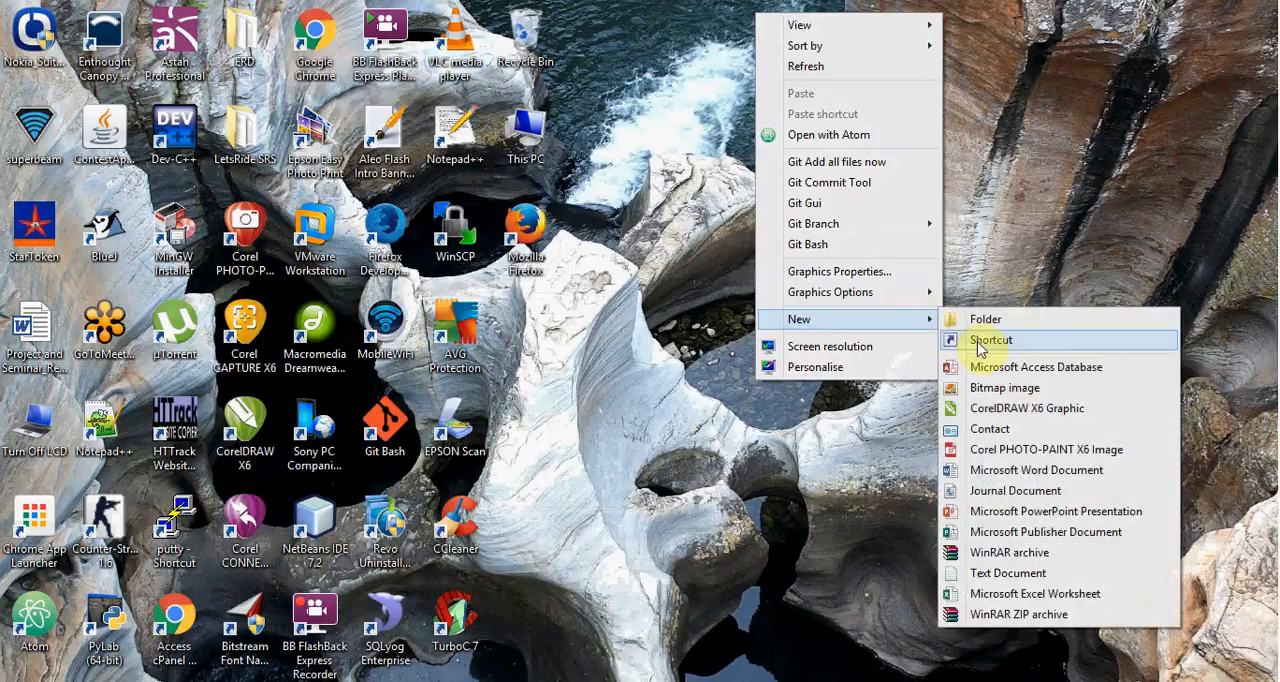
left_click(1003, 575)
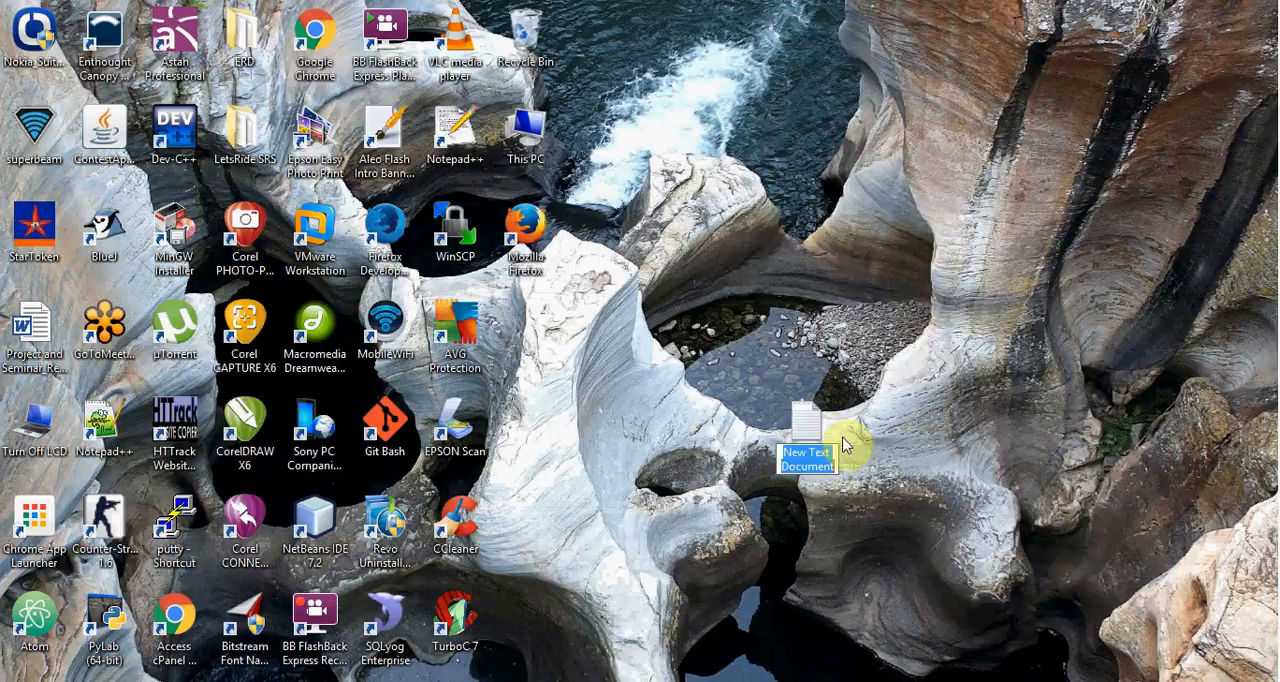
double_click(807, 428)
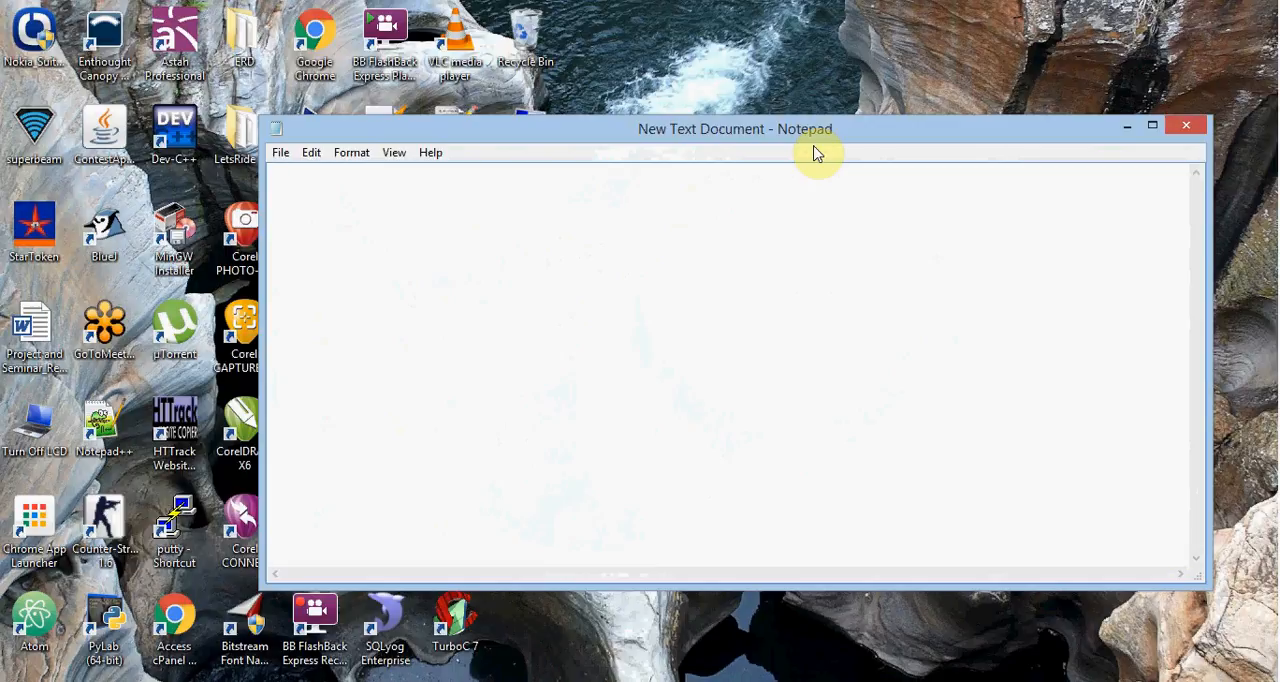
- Enter the sample input as three lines: 2, somestring and anotherstring
type("2")
key("Return")
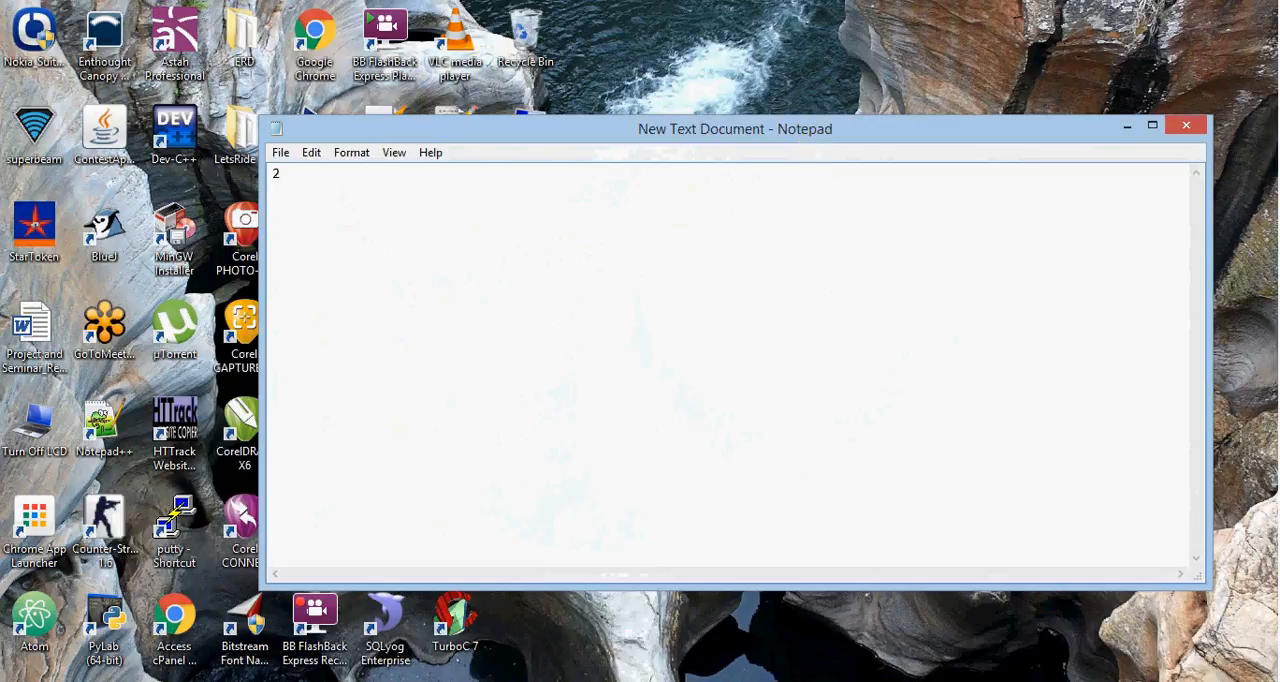
type("somestring ")
type("another")
type("string")
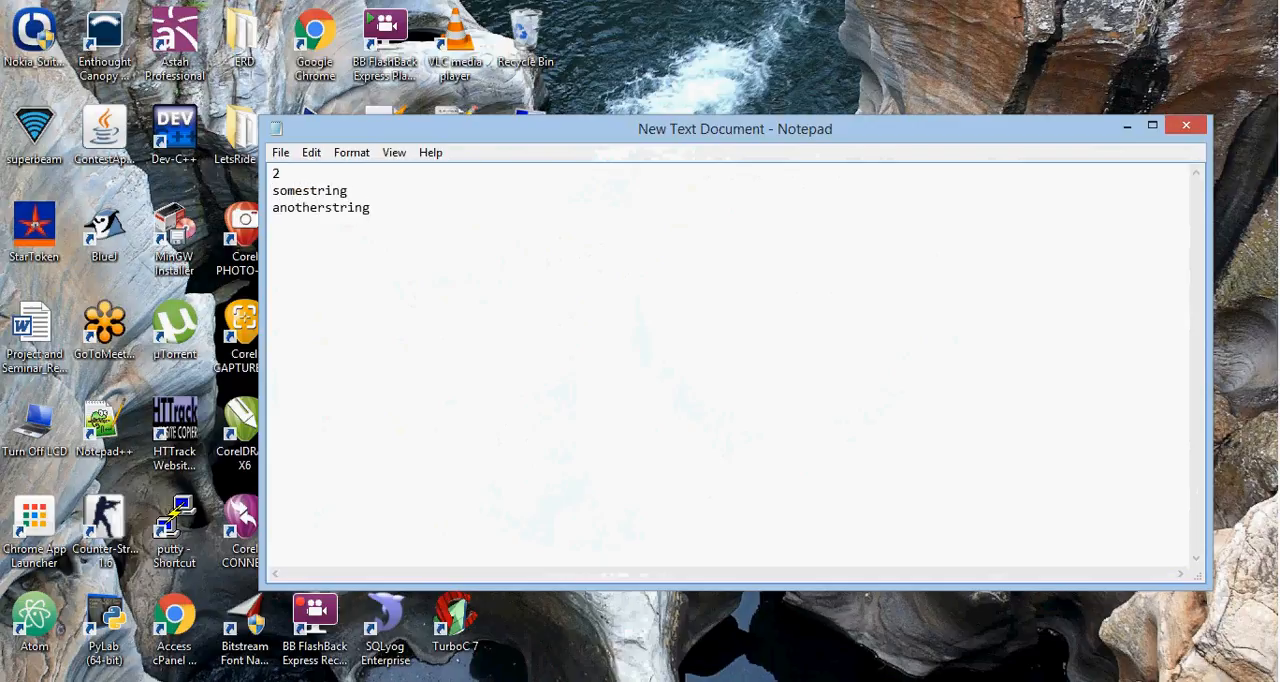
- Save the document to the desktop as a text file named sampleinput
left_click(280, 152)
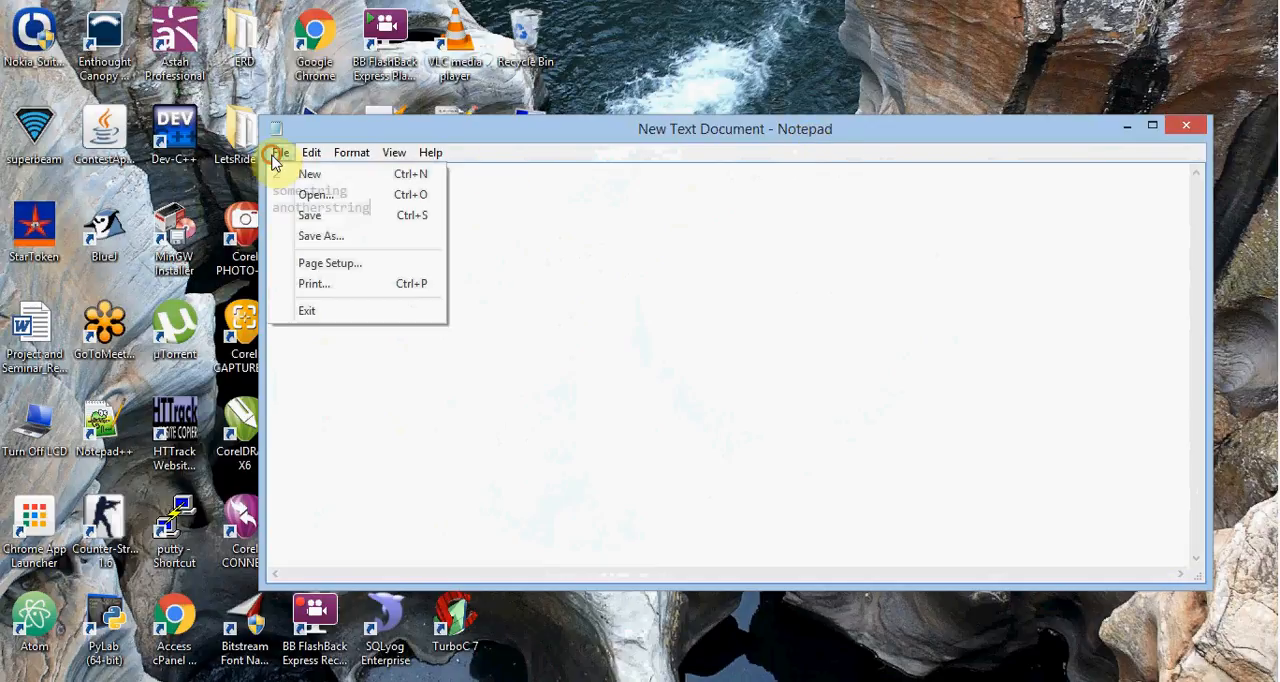
left_click(321, 237)
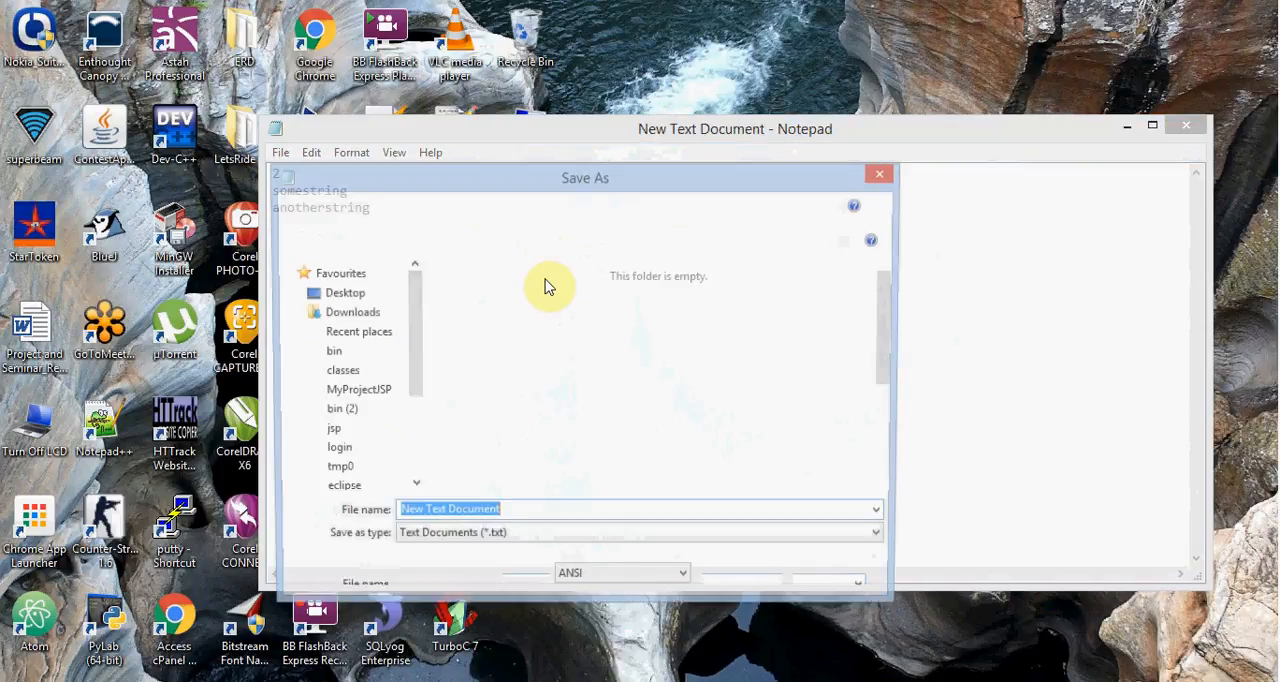
type("input")
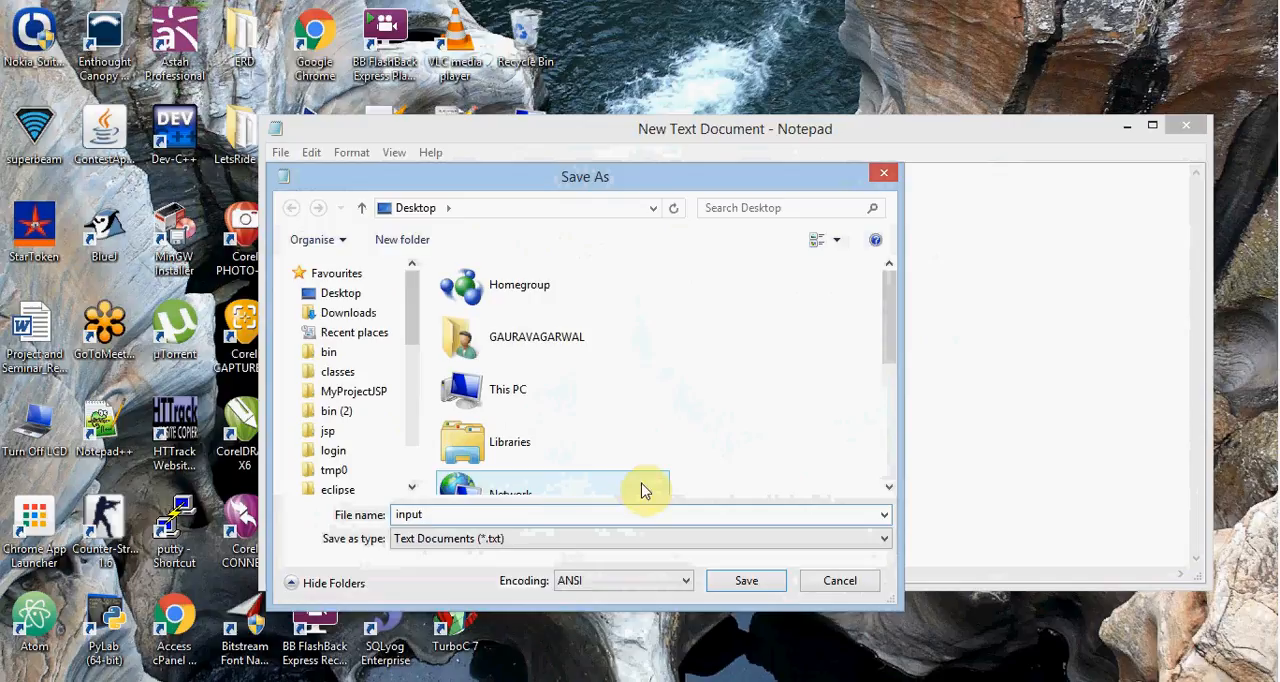
left_click(393, 515)
type("sample")
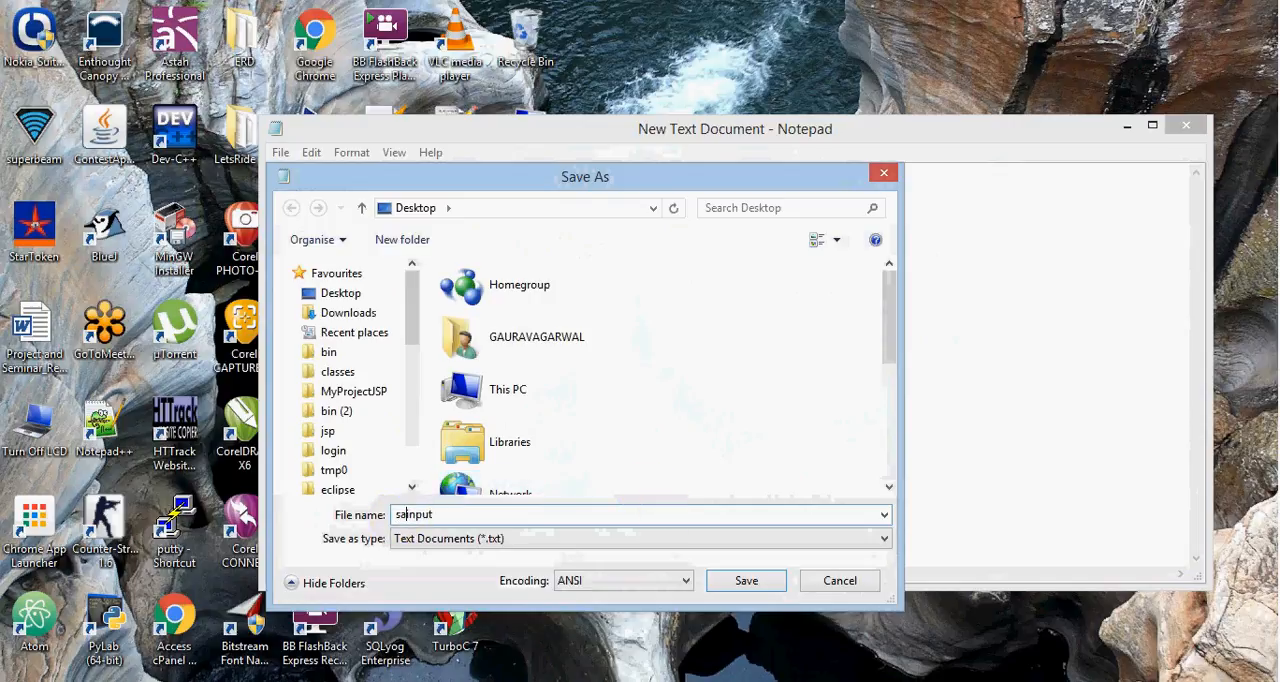
left_click(764, 582)
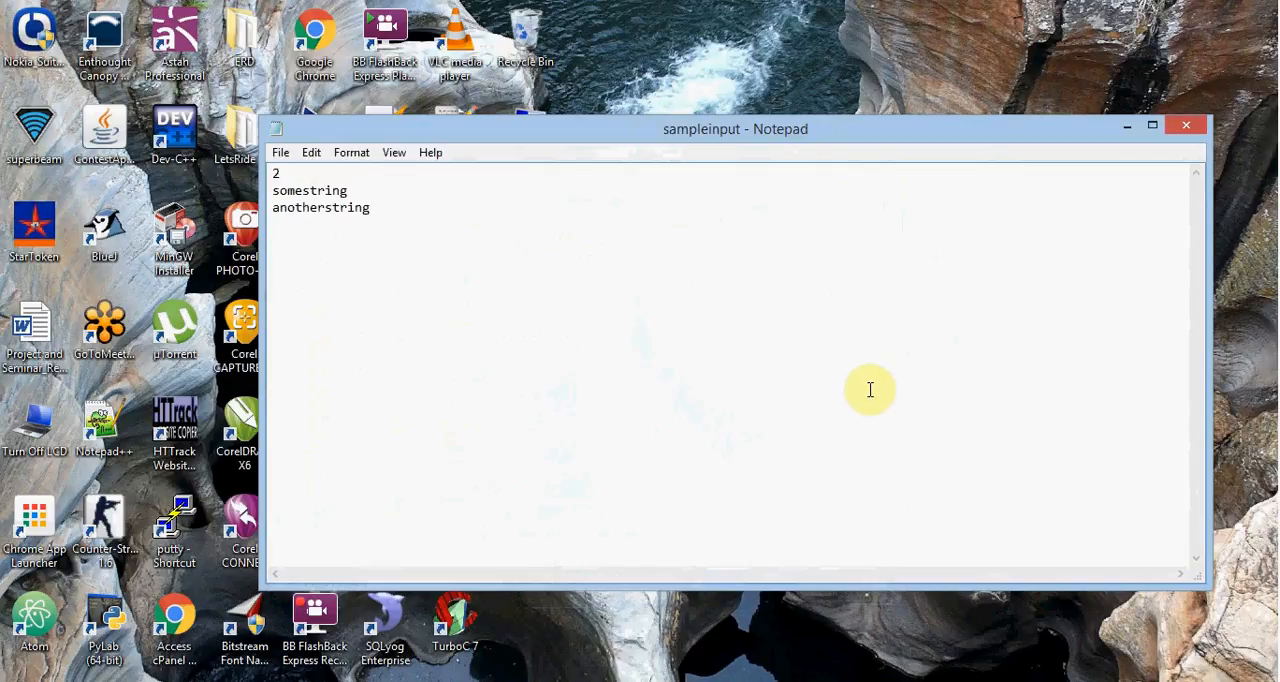
- Start a blank Notepad document, close the empty New Text Document window and move the blank one clear of the desktop files
left_click(281, 153)
left_click(285, 173)
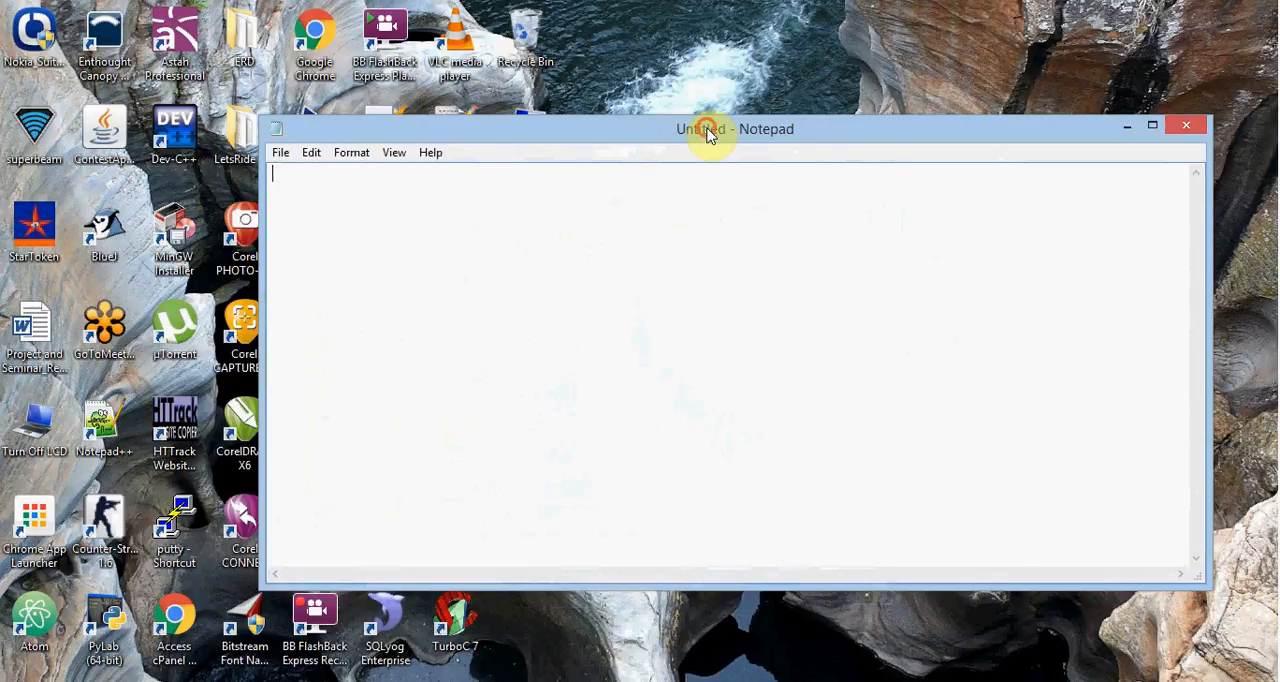
left_click_drag(709, 126, 760, 247)
left_click(760, 148)
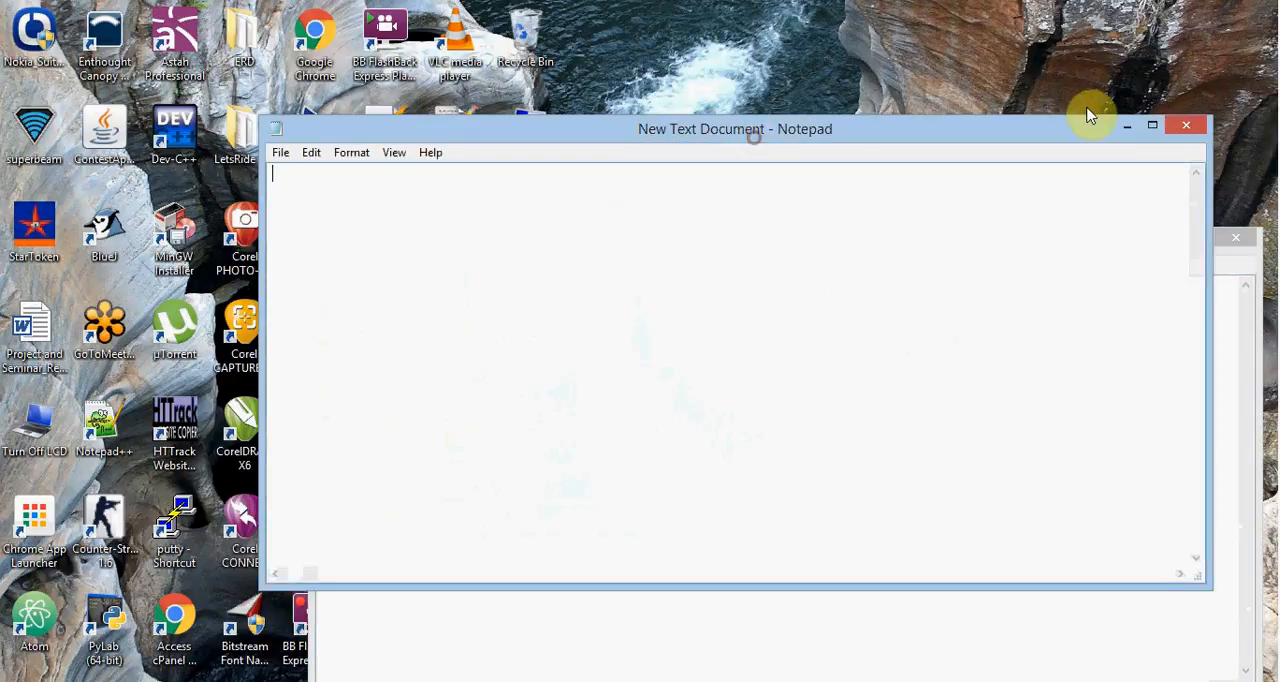
left_click(1182, 126)
left_click_drag(880, 236, 719, 126)
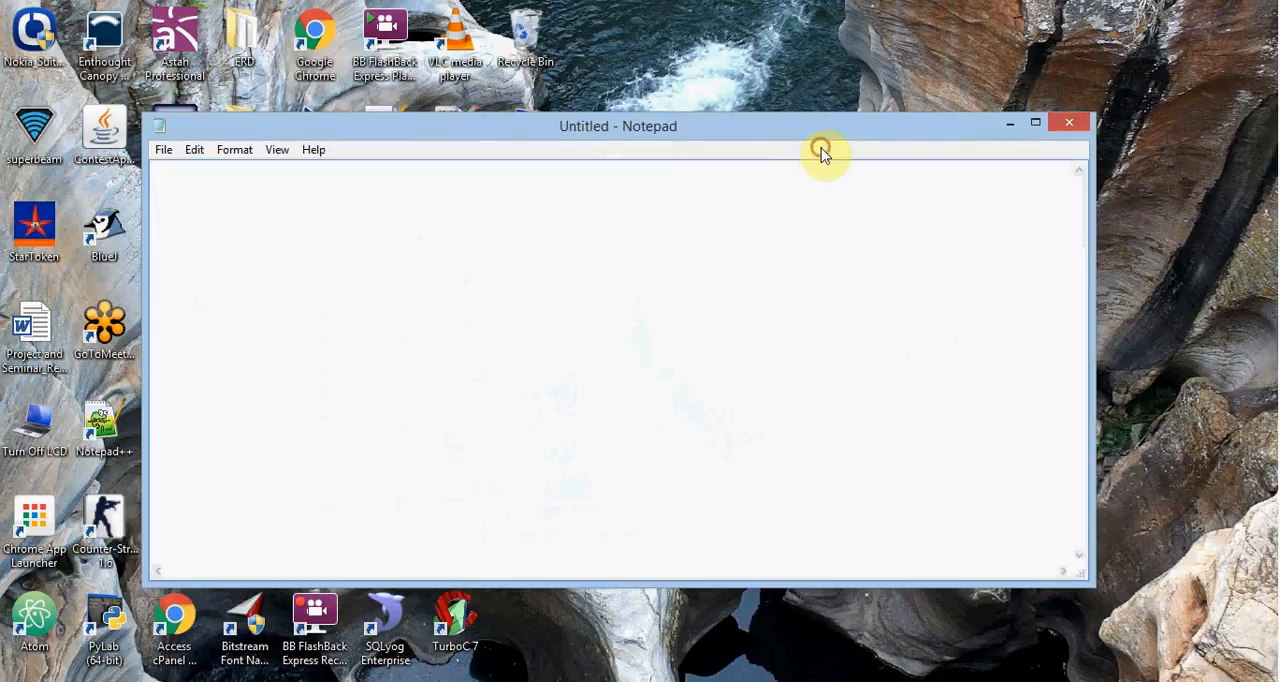
left_click_drag(820, 134, 1247, 139)
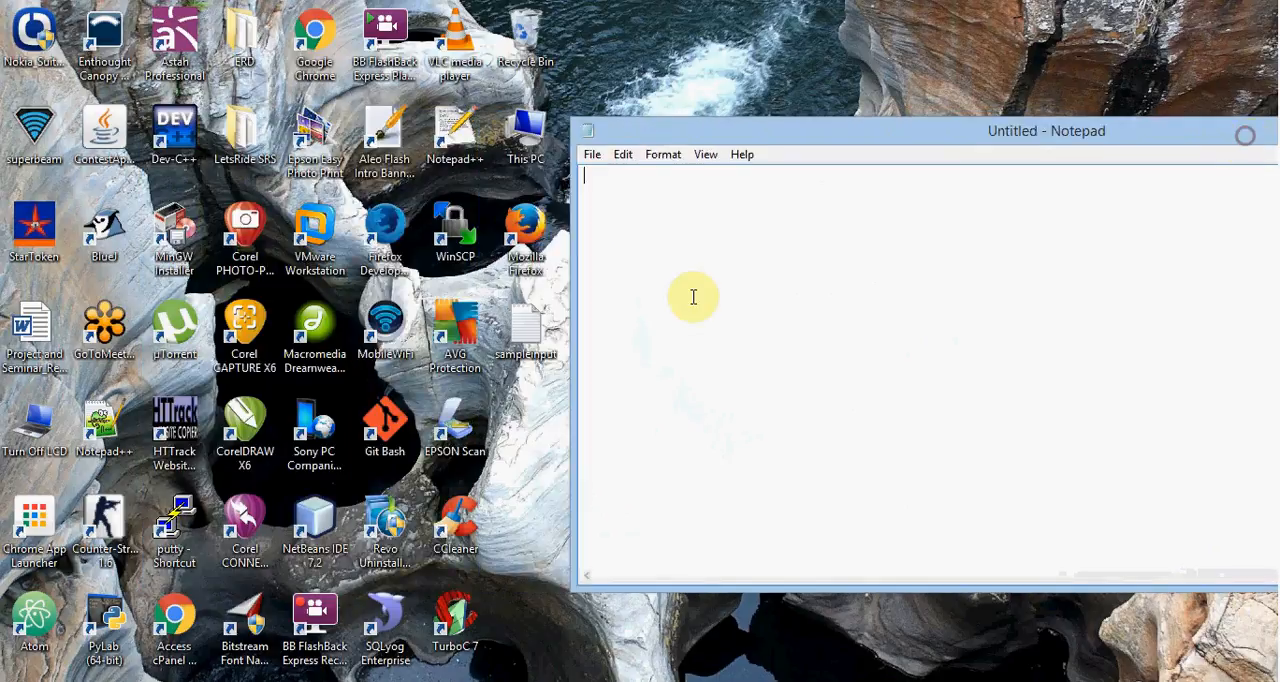
- Open sampleinput alongside for reference and enter the vowel counts 3 and 4 on separate lines in the blank document
double_click(540, 332)
left_click_drag(528, 122, 344, 84)
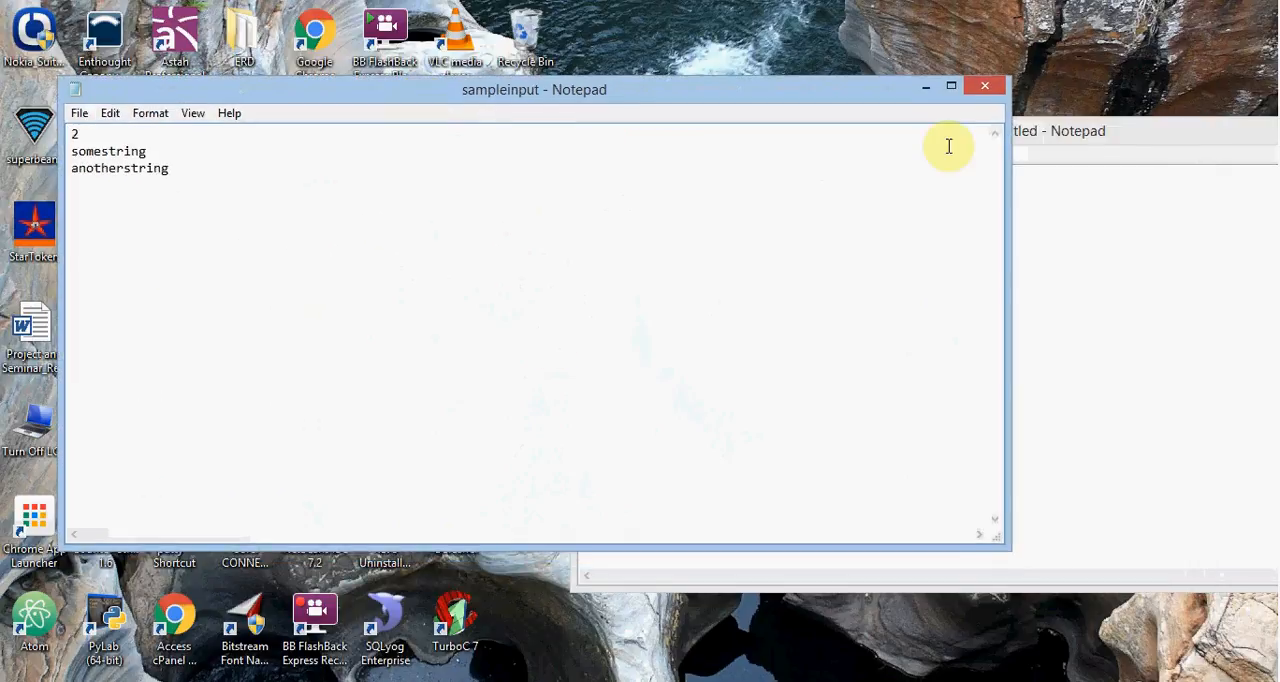
left_click_drag(1086, 129, 735, 145)
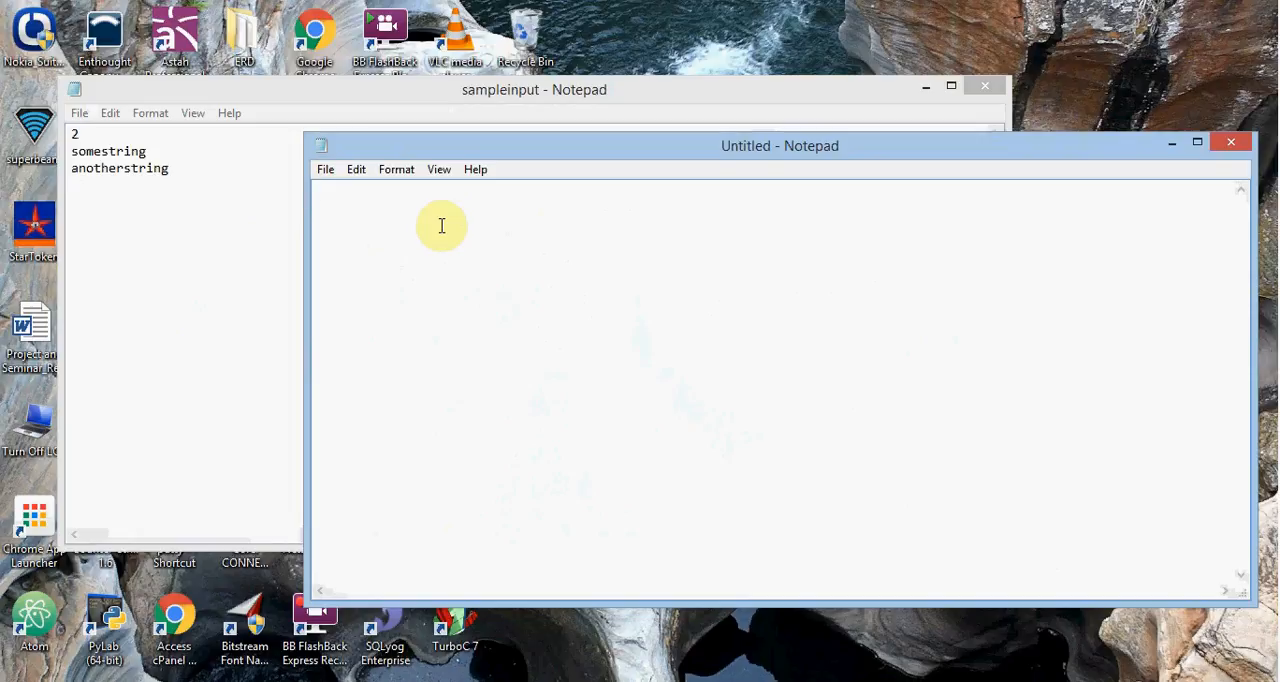
type("3")
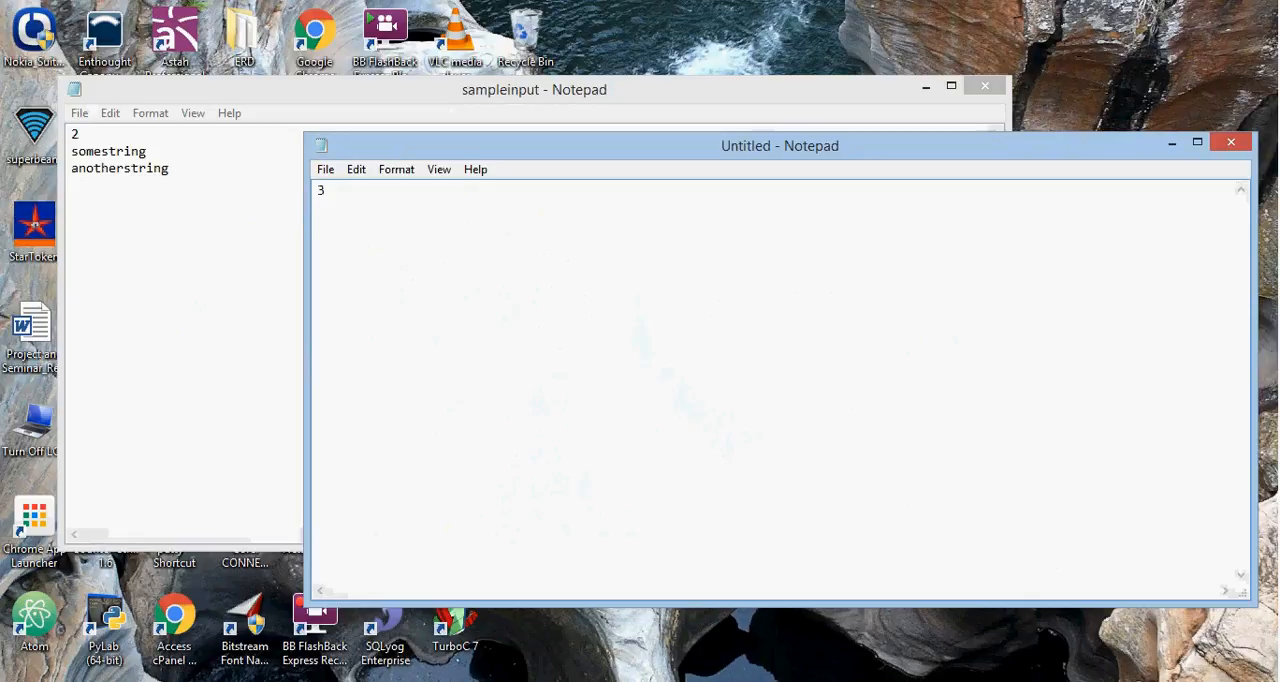
type("4")
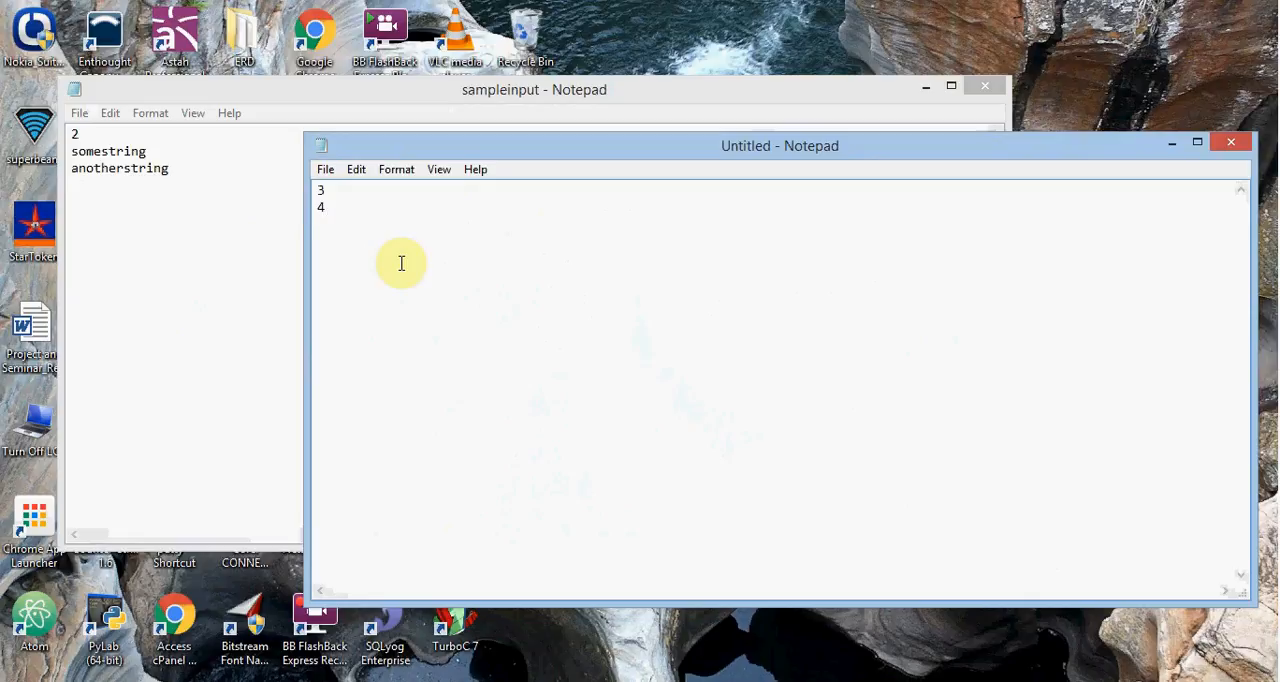
- Save the vowel counts to the desktop as a text file named sampleoutput and close both Notepad windows
left_click(326, 169)
left_click(357, 233)
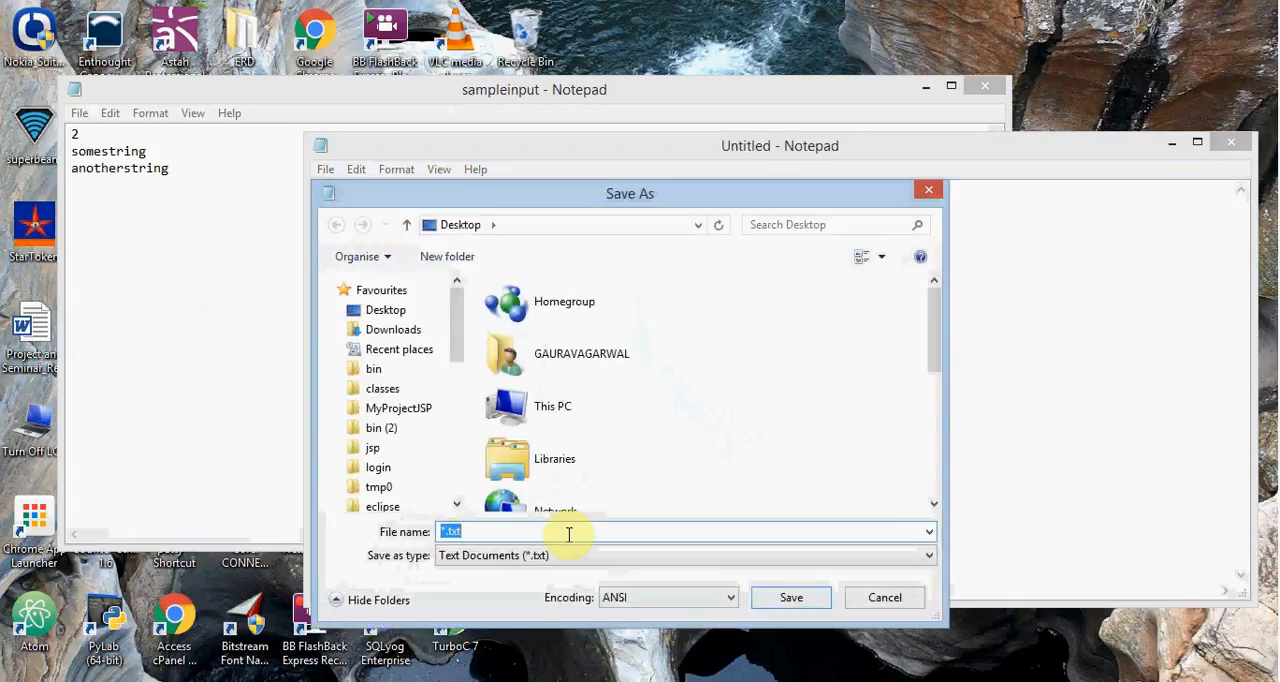
type("sampleoutput")
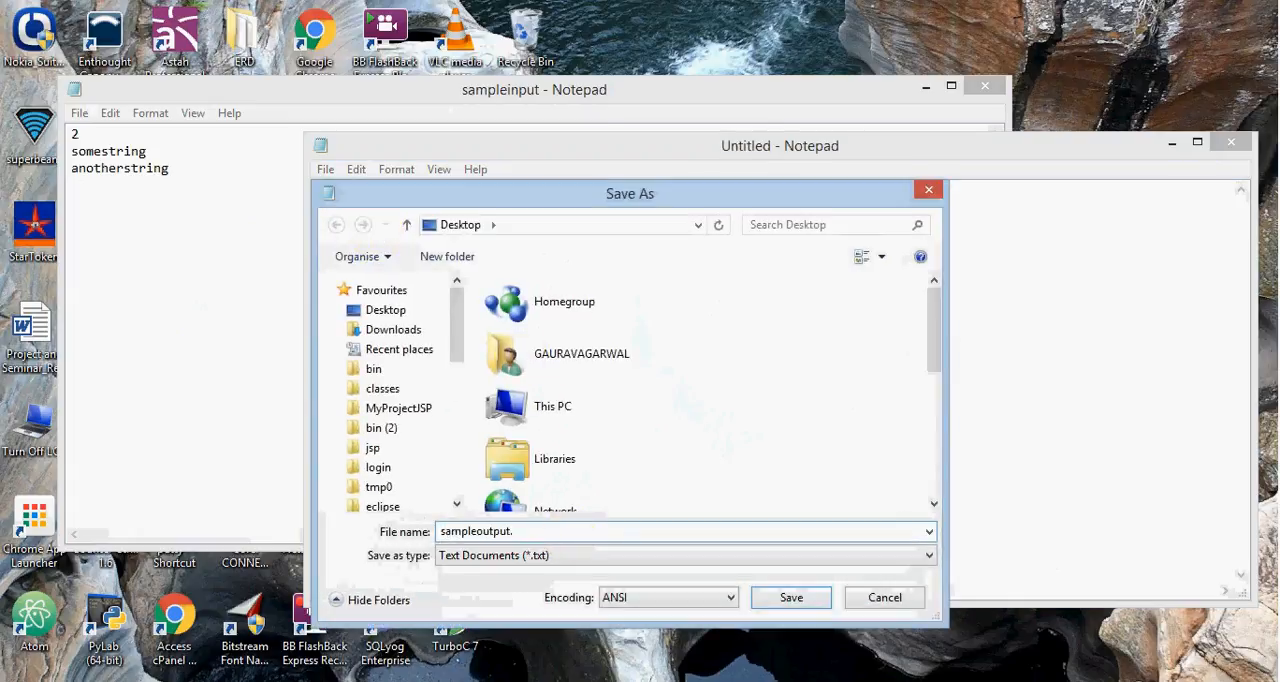
left_click(791, 597)
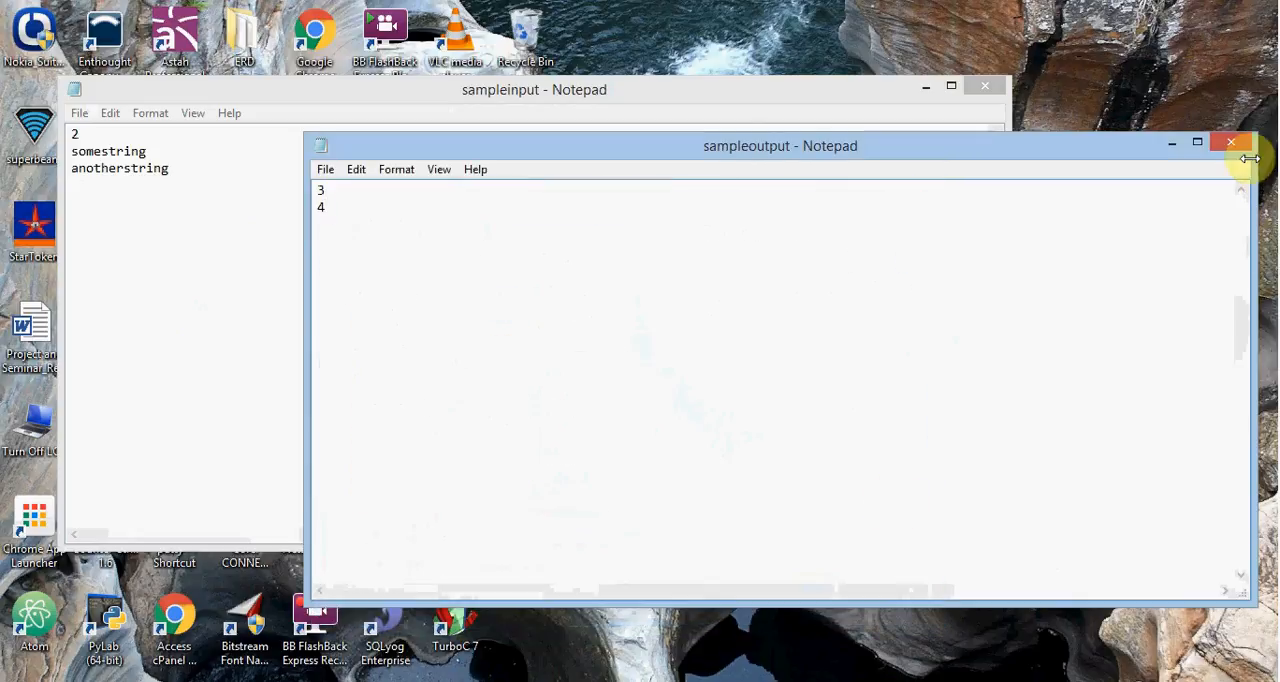
left_click(1231, 142)
left_click(985, 86)
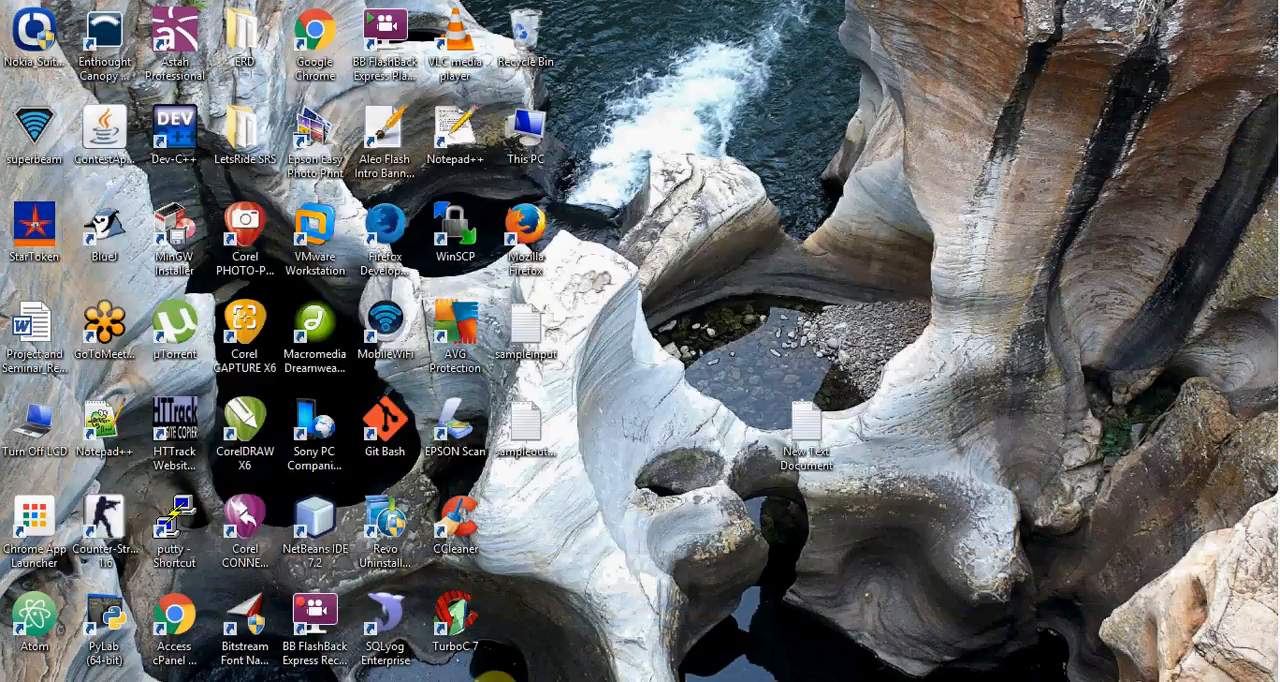
- Return to the HackerEarth question in Chrome and upload sampleinput from the desktop as its Sample Input file
left_click(507, 681)
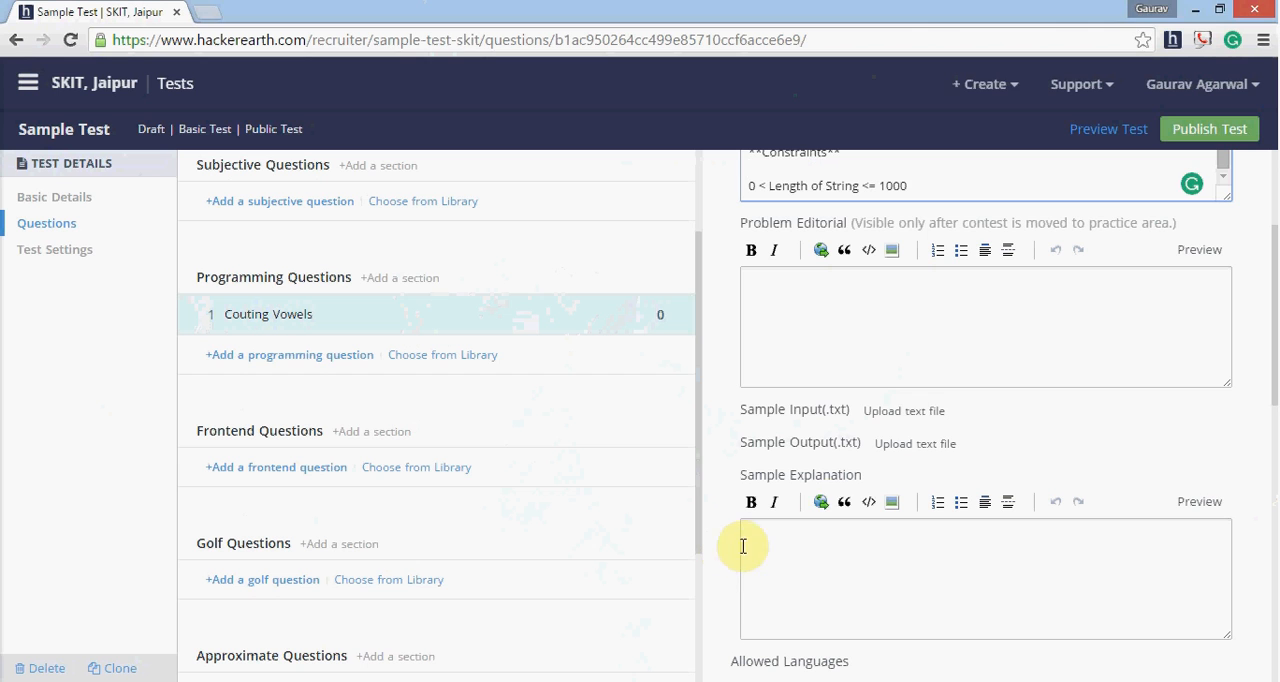
left_click(916, 412)
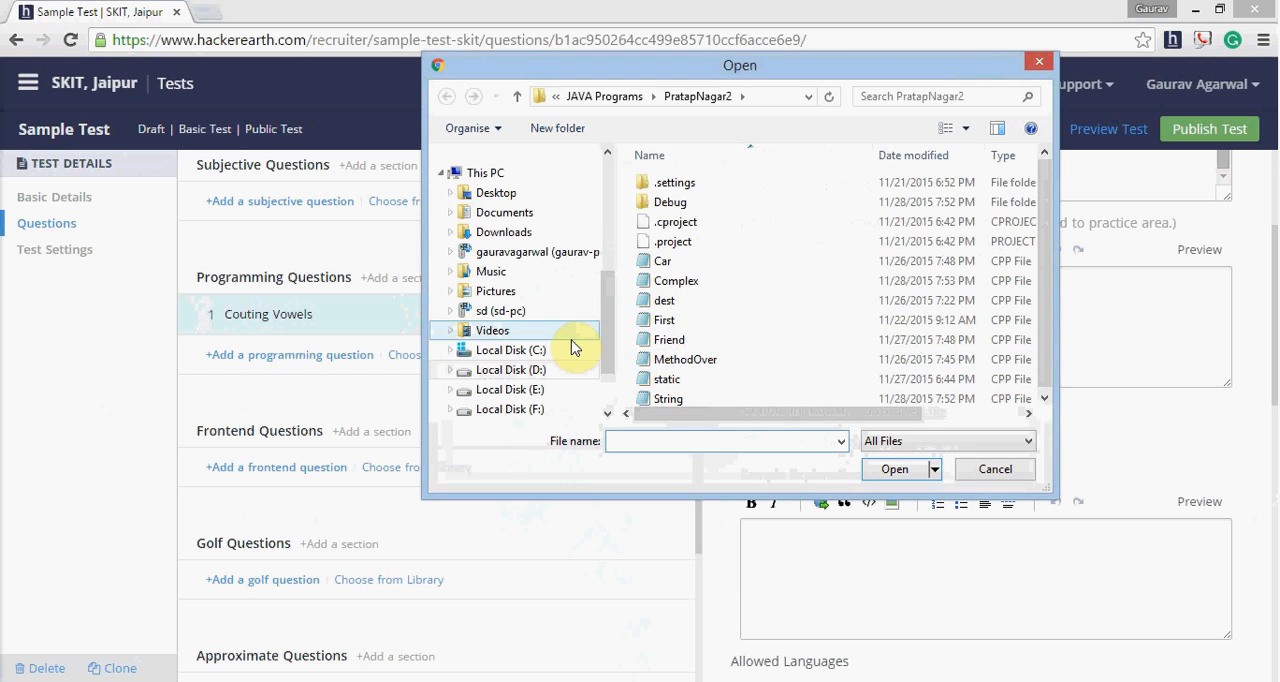
left_click(537, 192)
left_click_drag(1049, 219, 1036, 368)
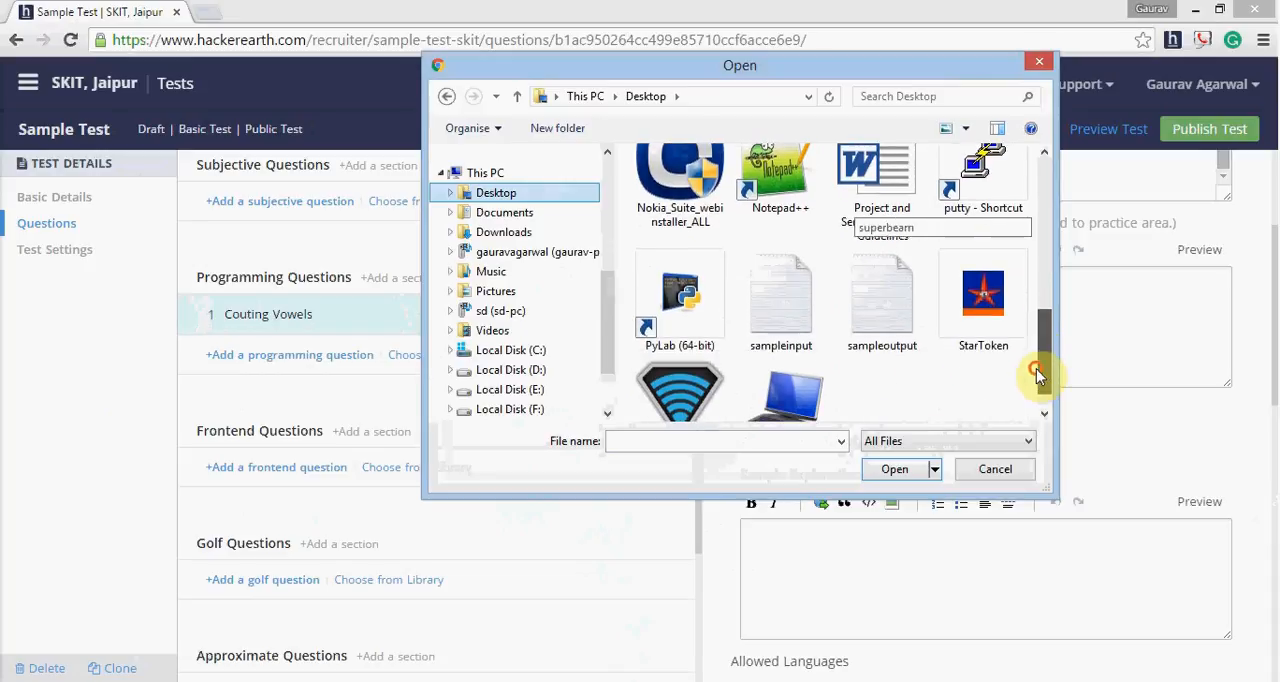
double_click(794, 322)
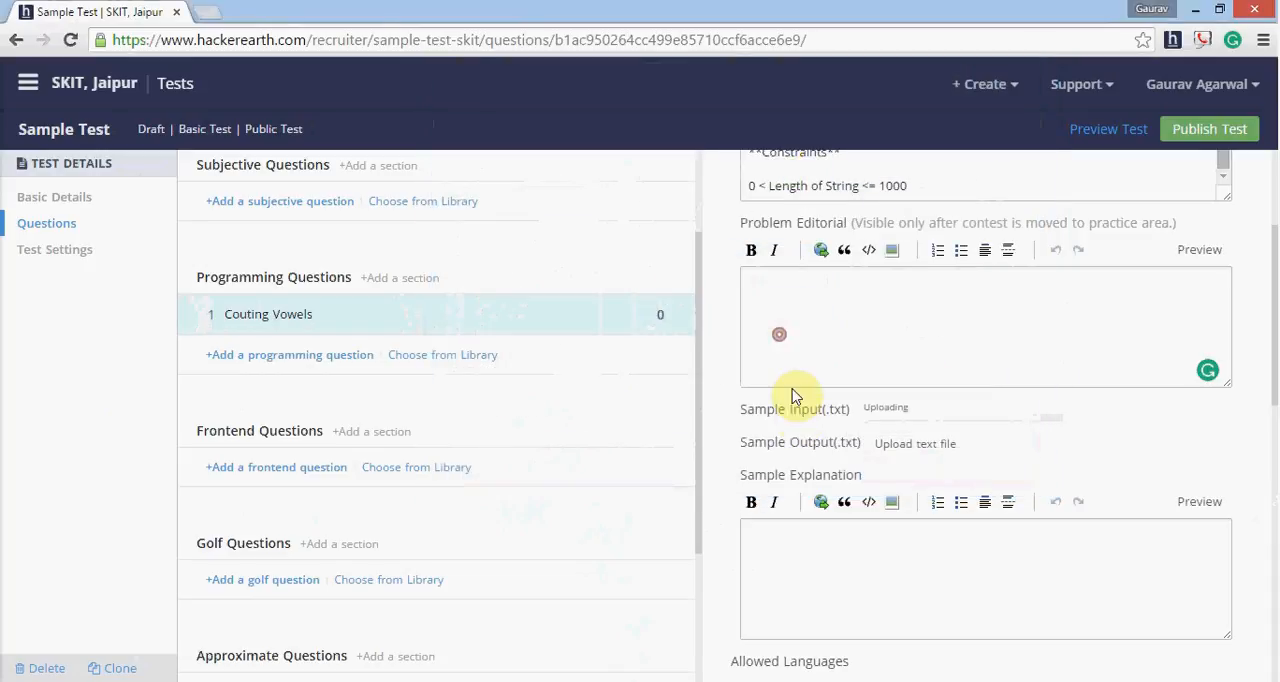
- Upload sampleoutput from the desktop as the question's Sample Output file
left_click(900, 443)
left_click_drag(1052, 170, 1038, 391)
double_click(786, 277)
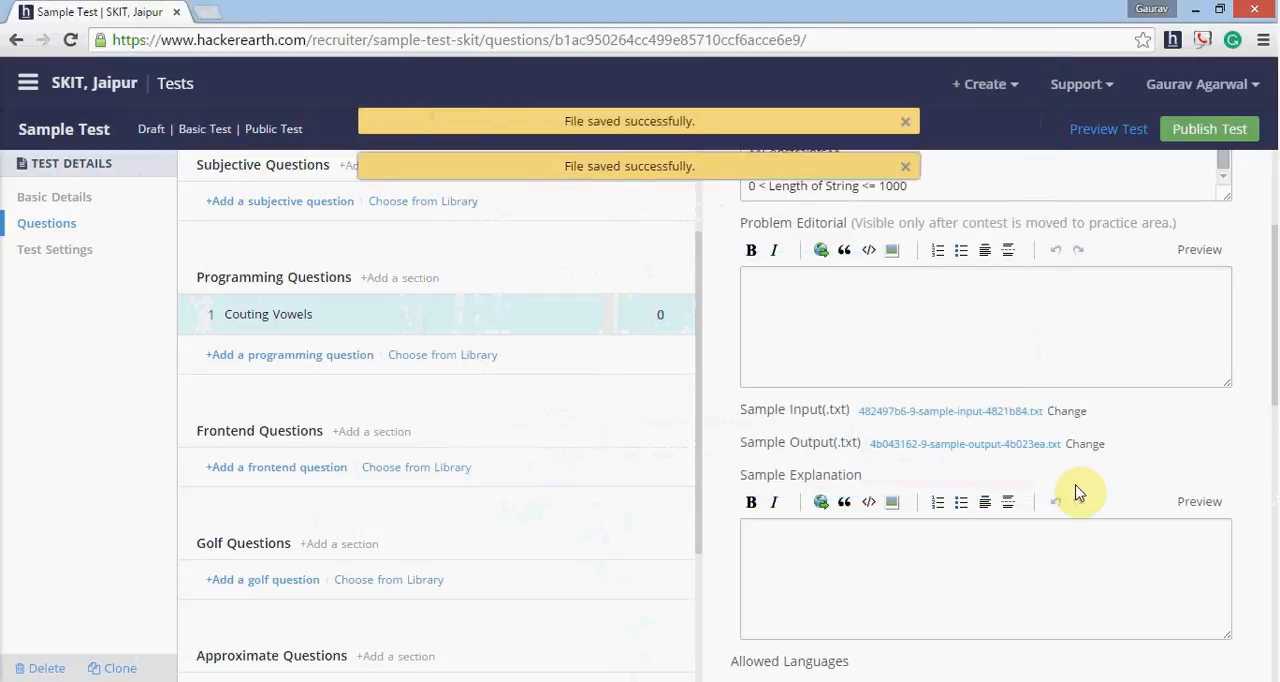
- Save the programming question with its sample files
scroll(1274, 484, "down", 2)
scroll(1274, 484, "down", 6)
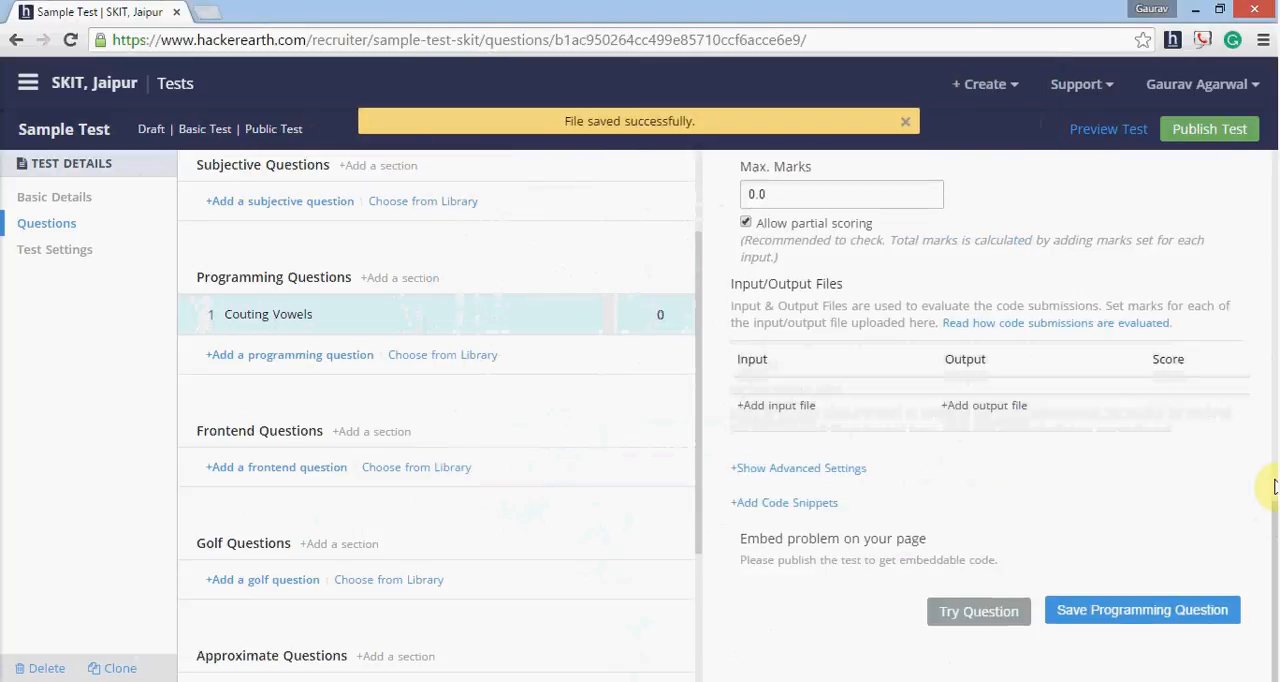
left_click(1170, 618)
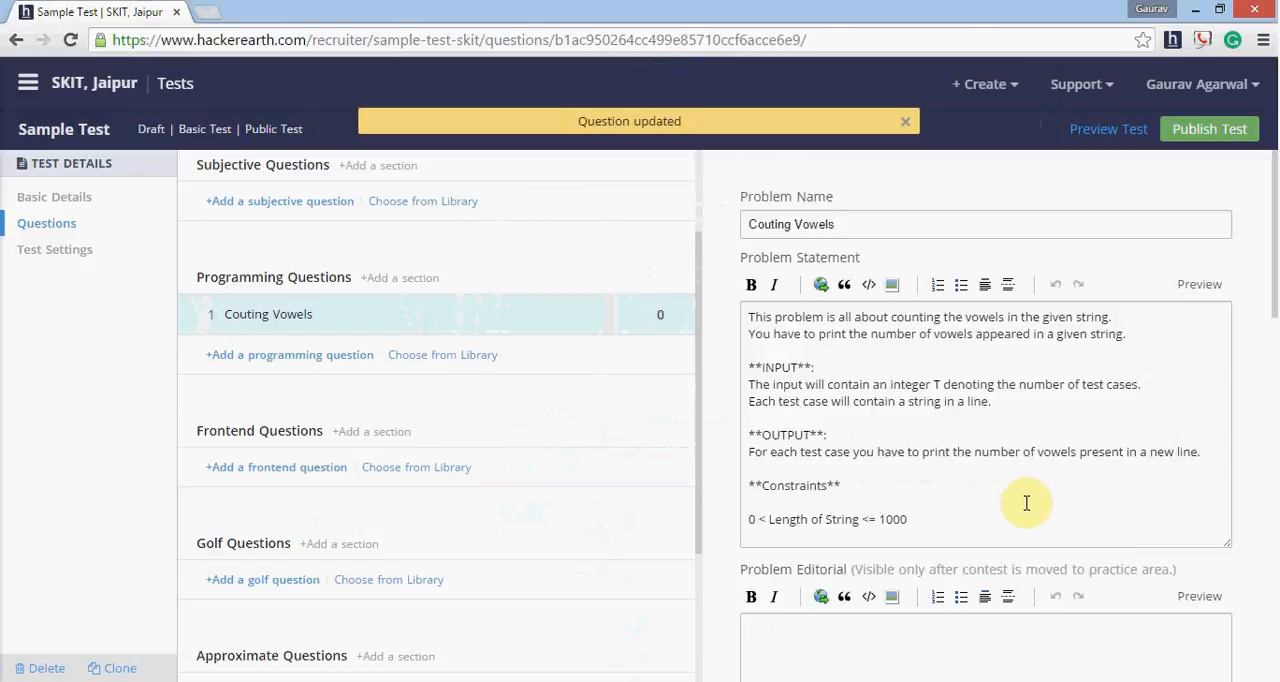
- Upload sampleinput.txt from the desktop as the question's evaluation input file under Input/Output Files
scroll(980, 435, "down", 1)
scroll(979, 434, "down", 10)
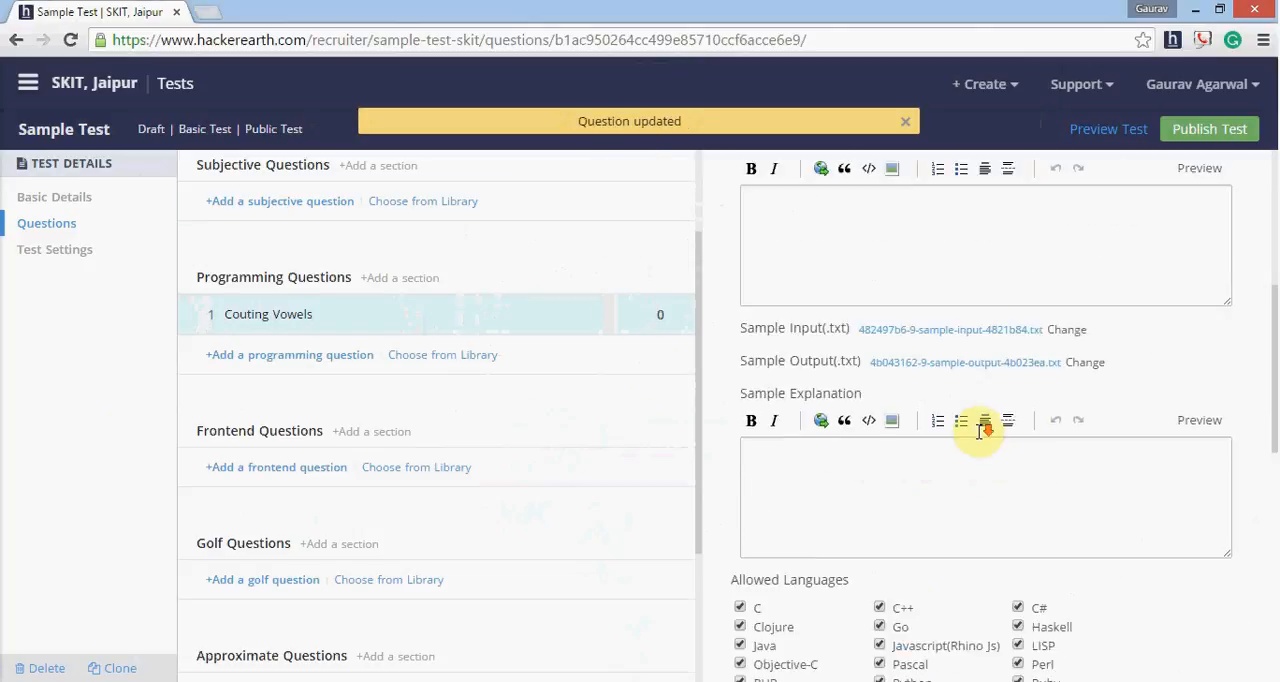
scroll(979, 437, "down", 2)
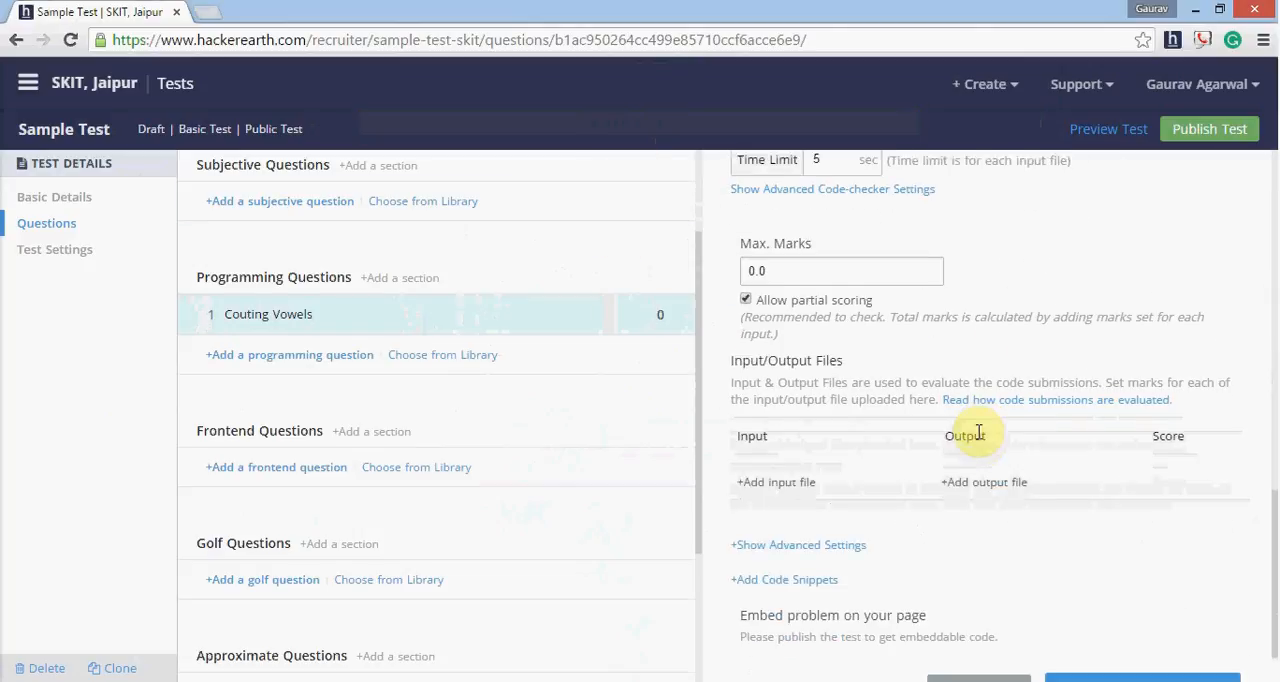
scroll(979, 434, "down", 1)
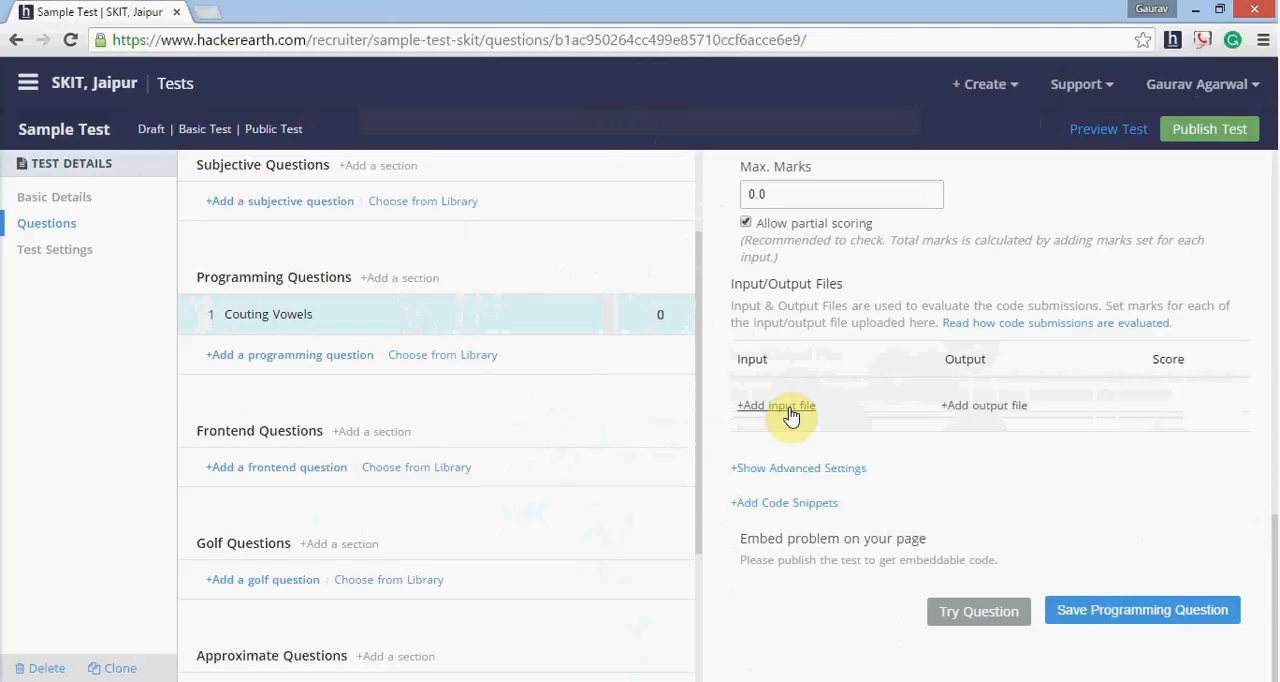
left_click(789, 410)
type("sa")
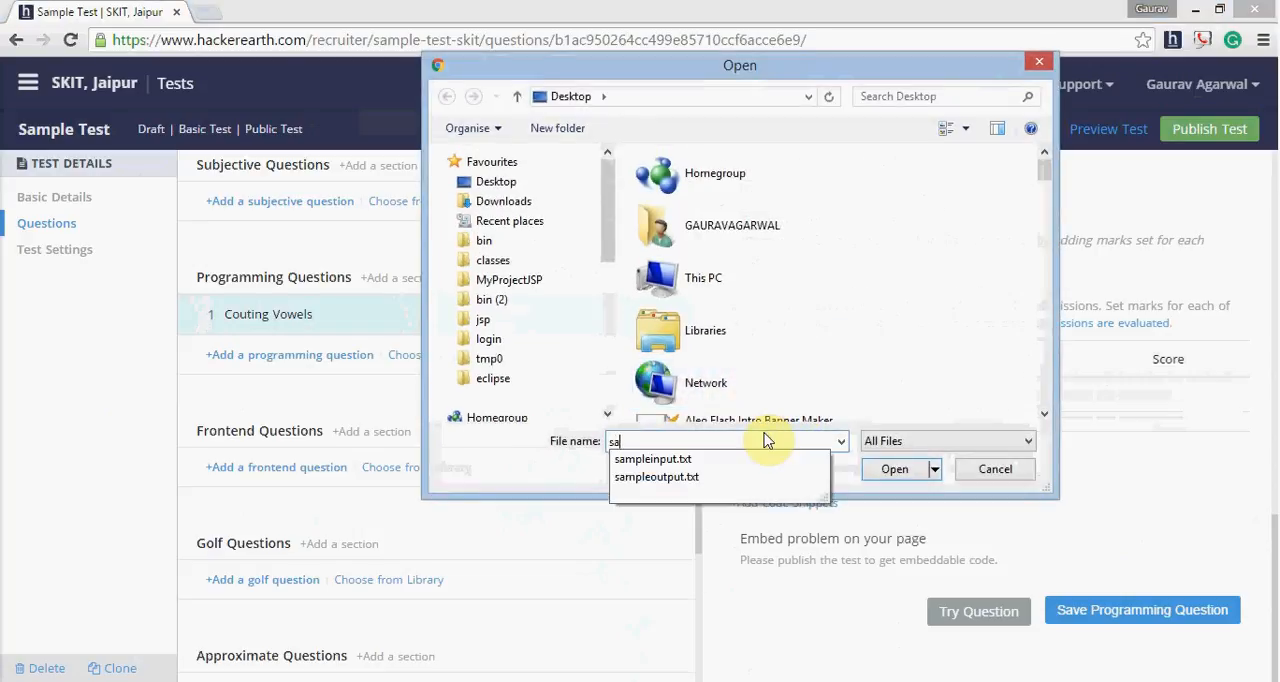
key("Down")
key("Return")
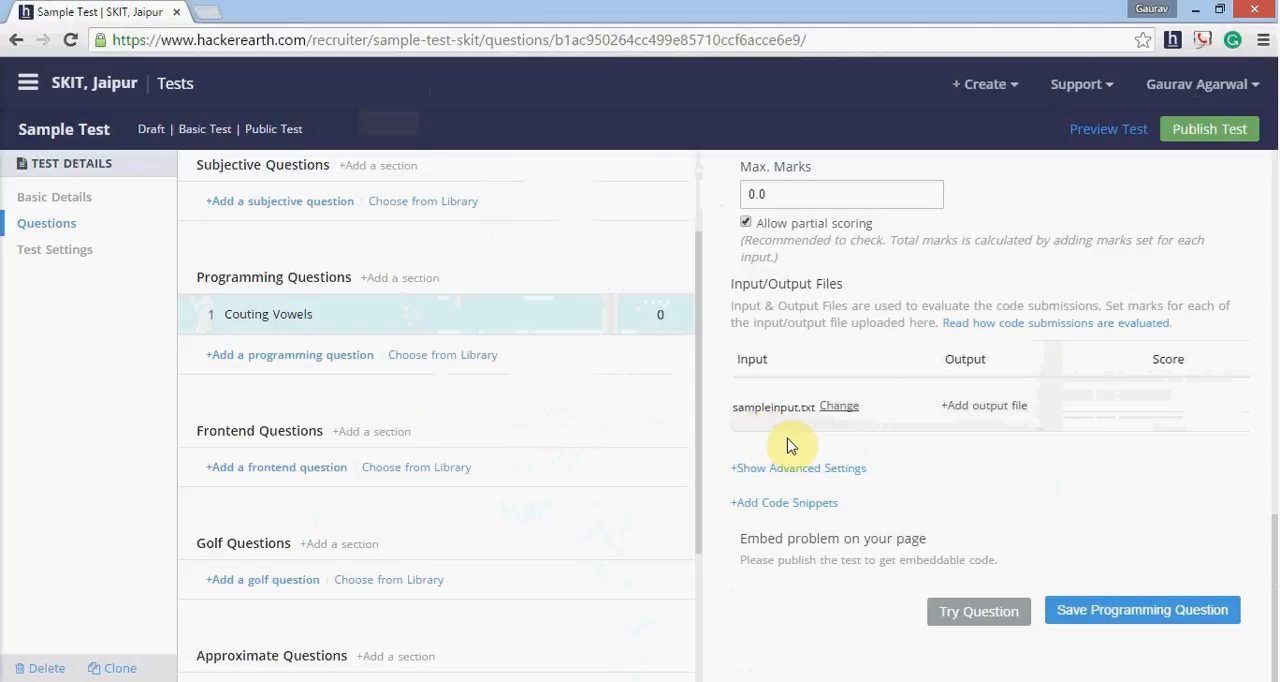
- Upload sampleoutput.txt from the desktop as the matching evaluation output file and set the pair's score to 10
left_click(962, 405)
type("sa")
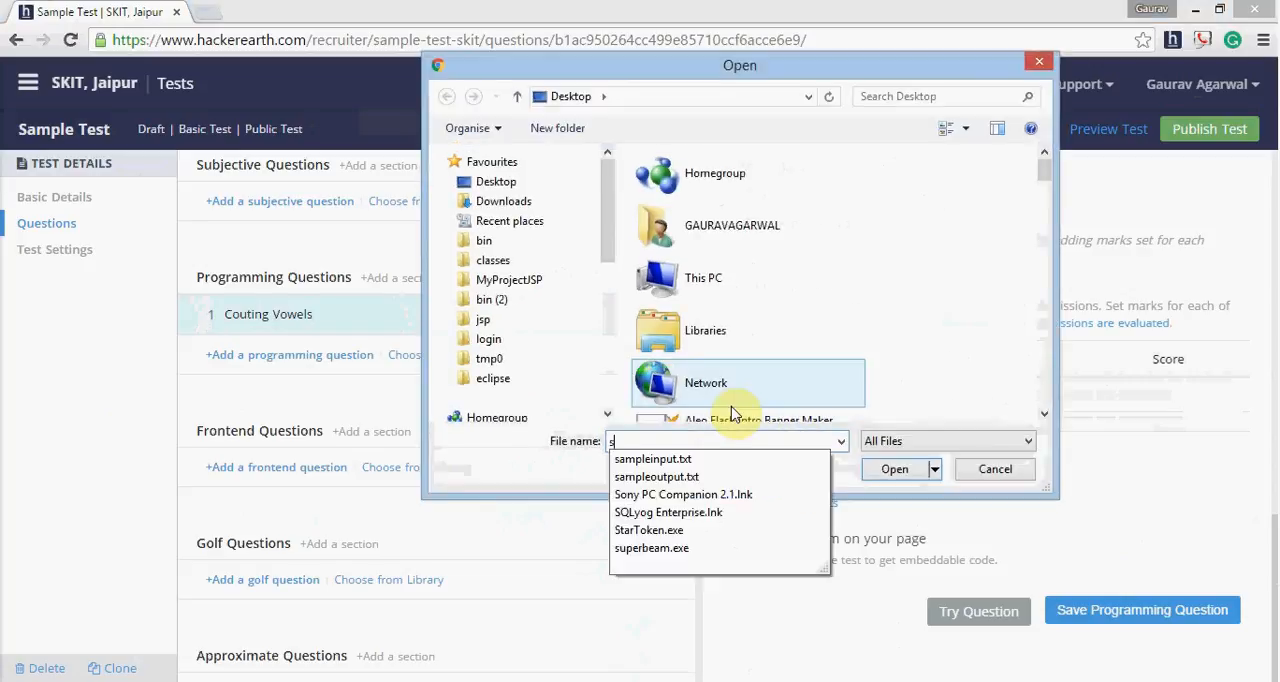
key("Down")
key("Down")
key("Return")
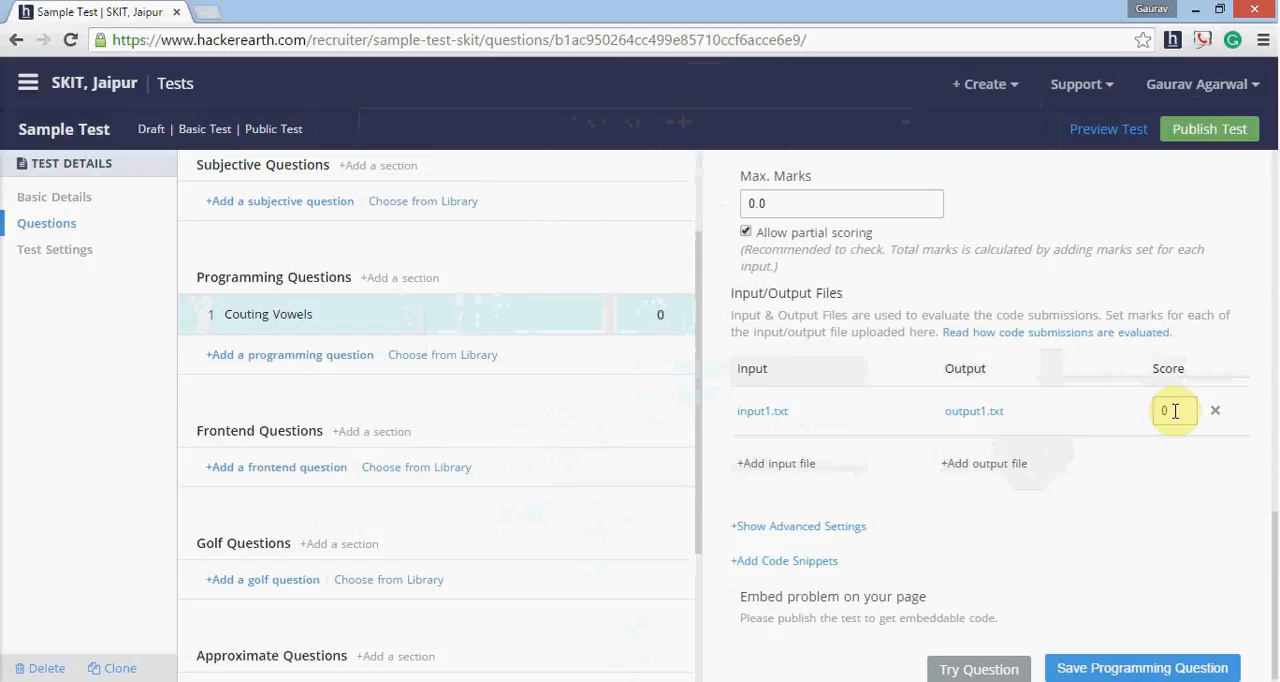
double_click(1175, 411)
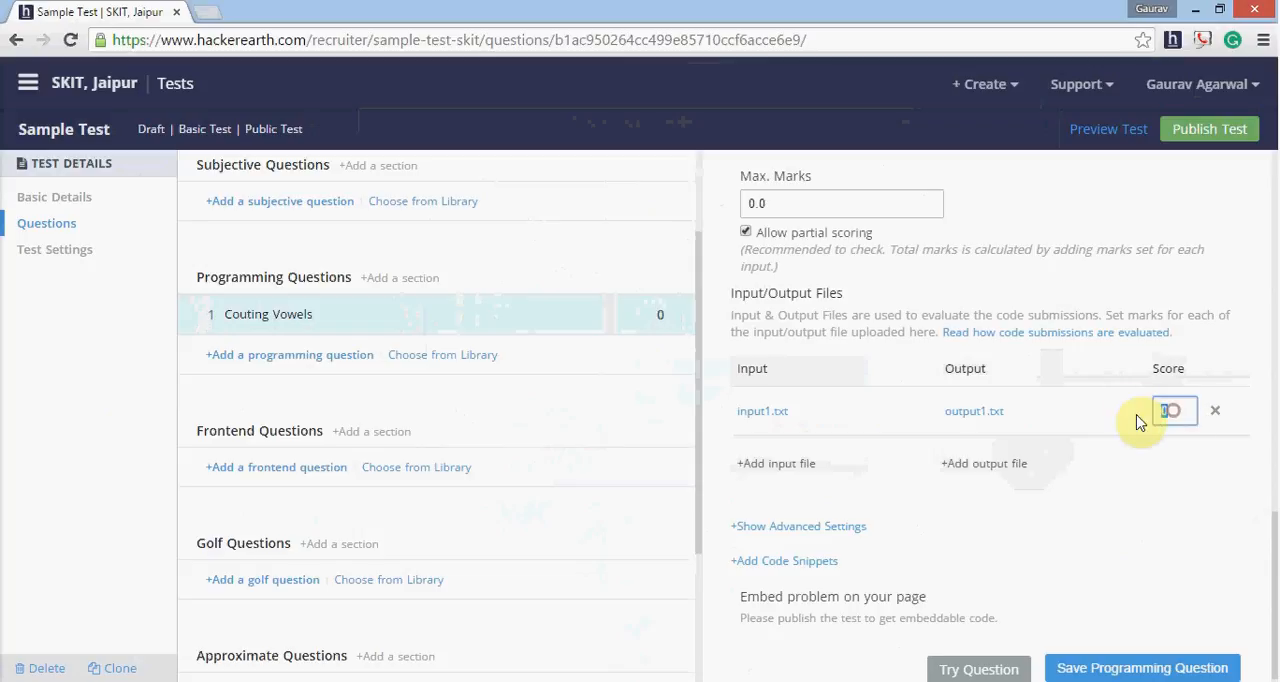
type("10")
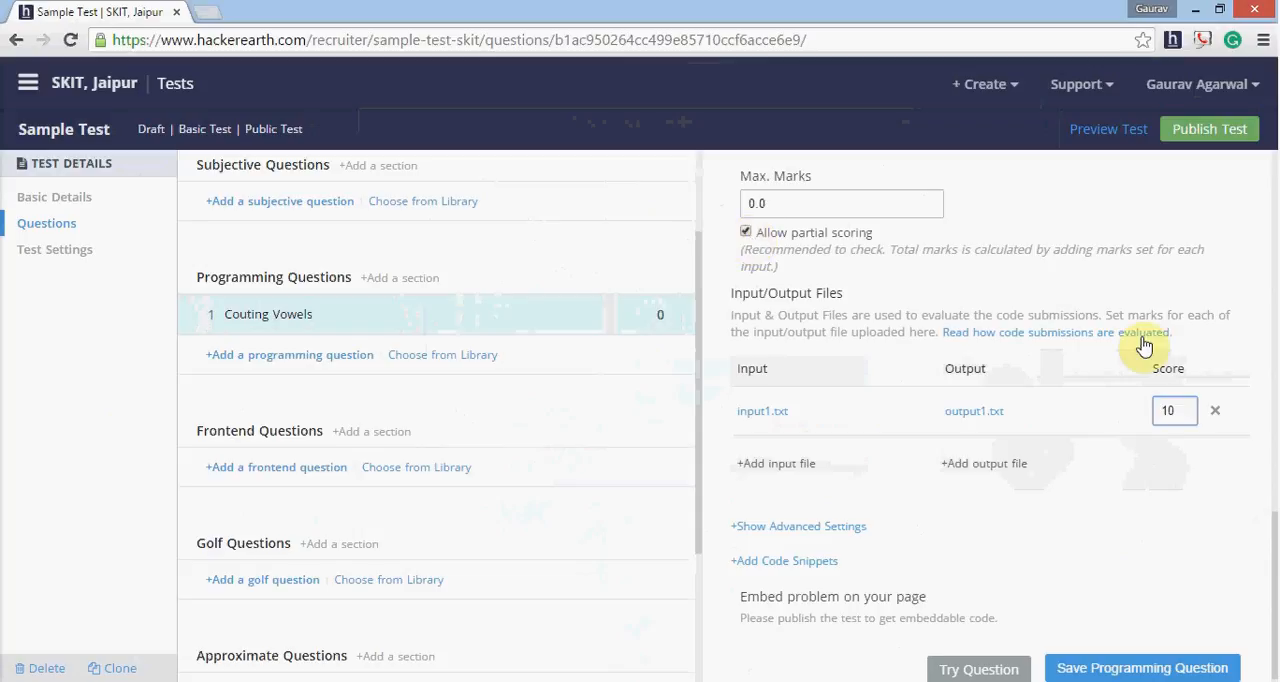
- Disallow partial scoring for the question, then allow it again
left_click(747, 233)
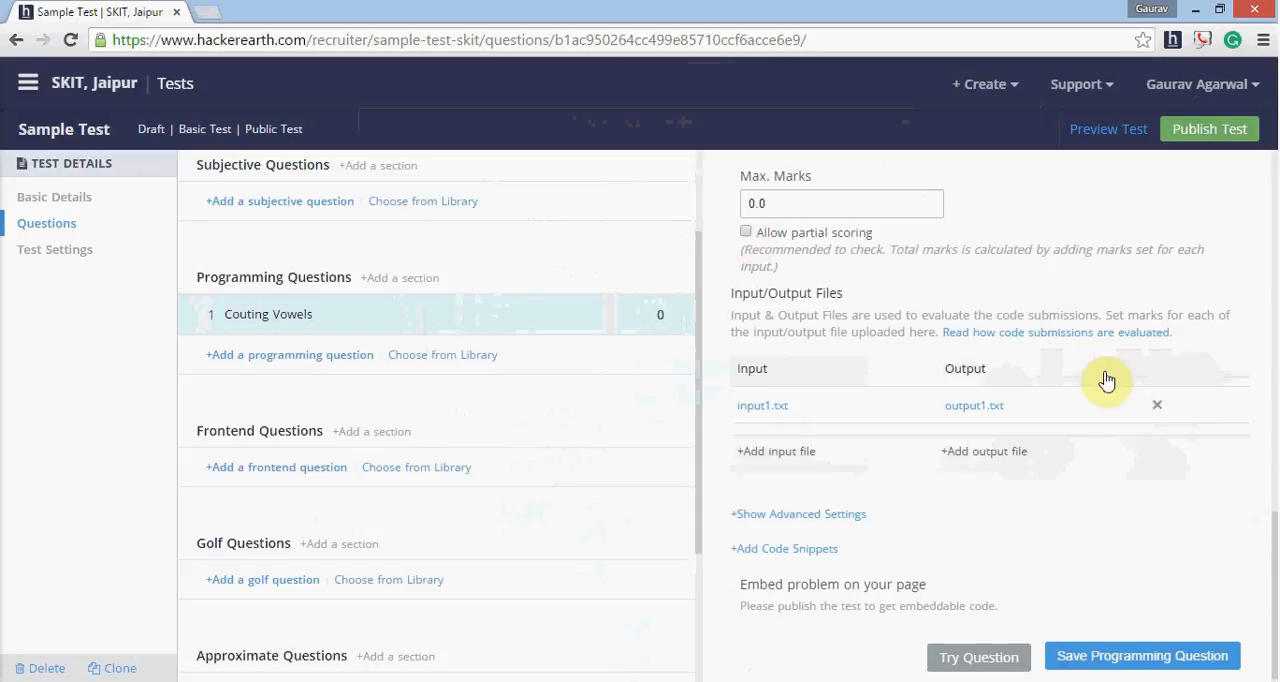
left_click(747, 233)
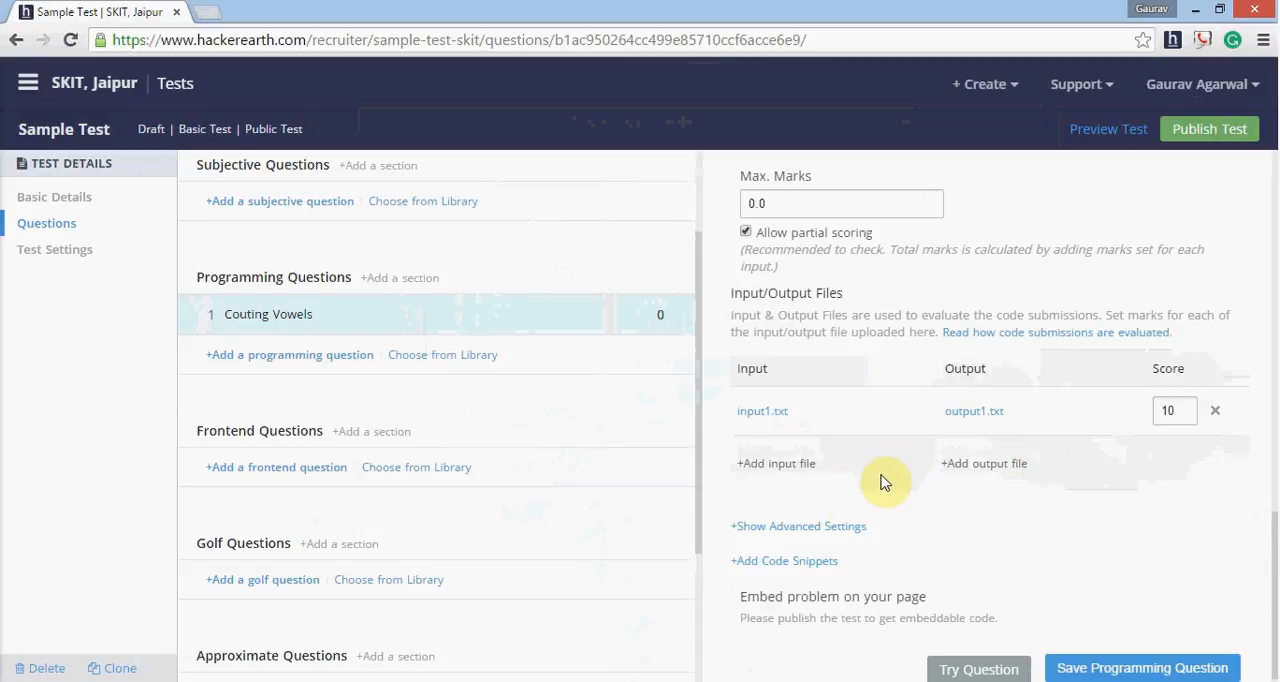
- Show the question's advanced settings, examine the tags, visibility and submission lock options, and hide them again
left_click(840, 528)
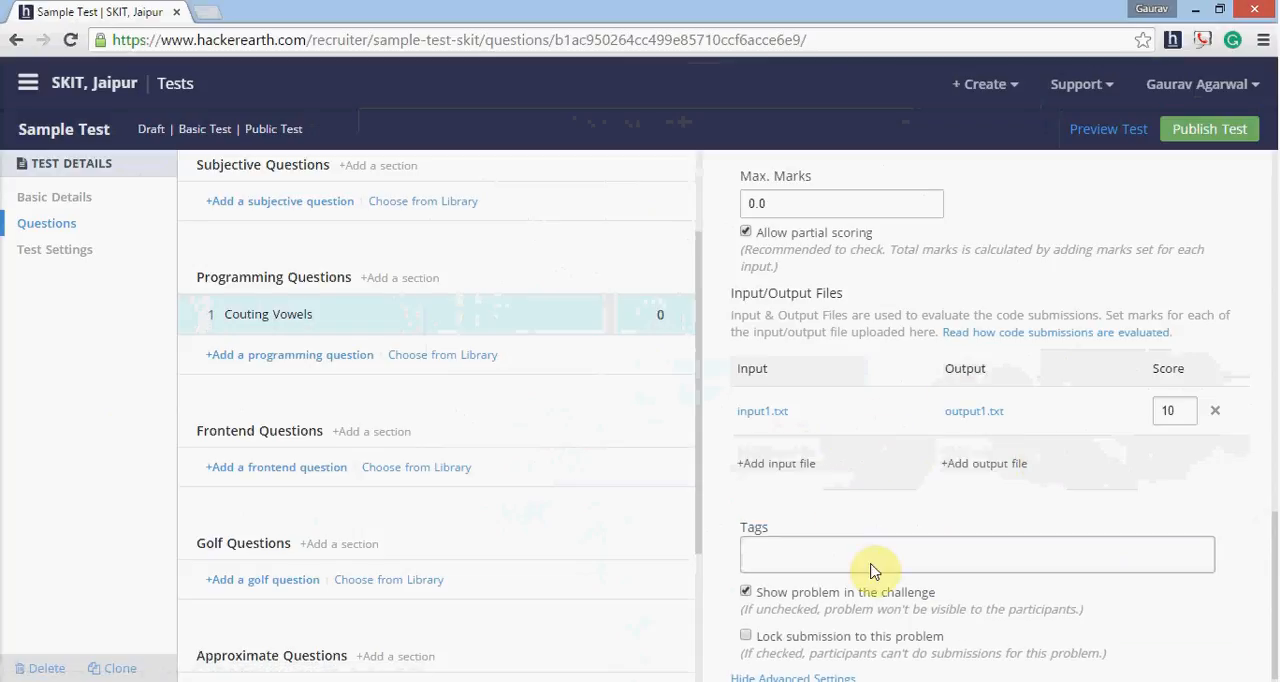
scroll(952, 595, "down", 1)
scroll(952, 595, "down", 2)
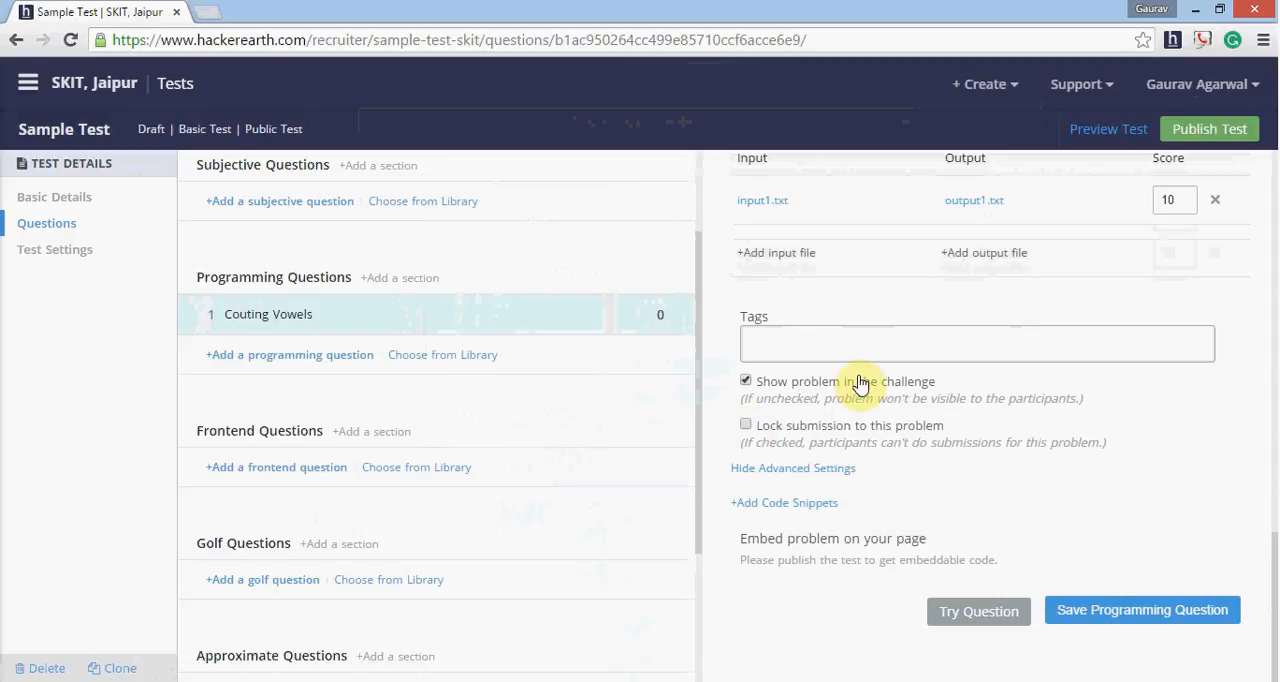
scroll(890, 402, "up", 2)
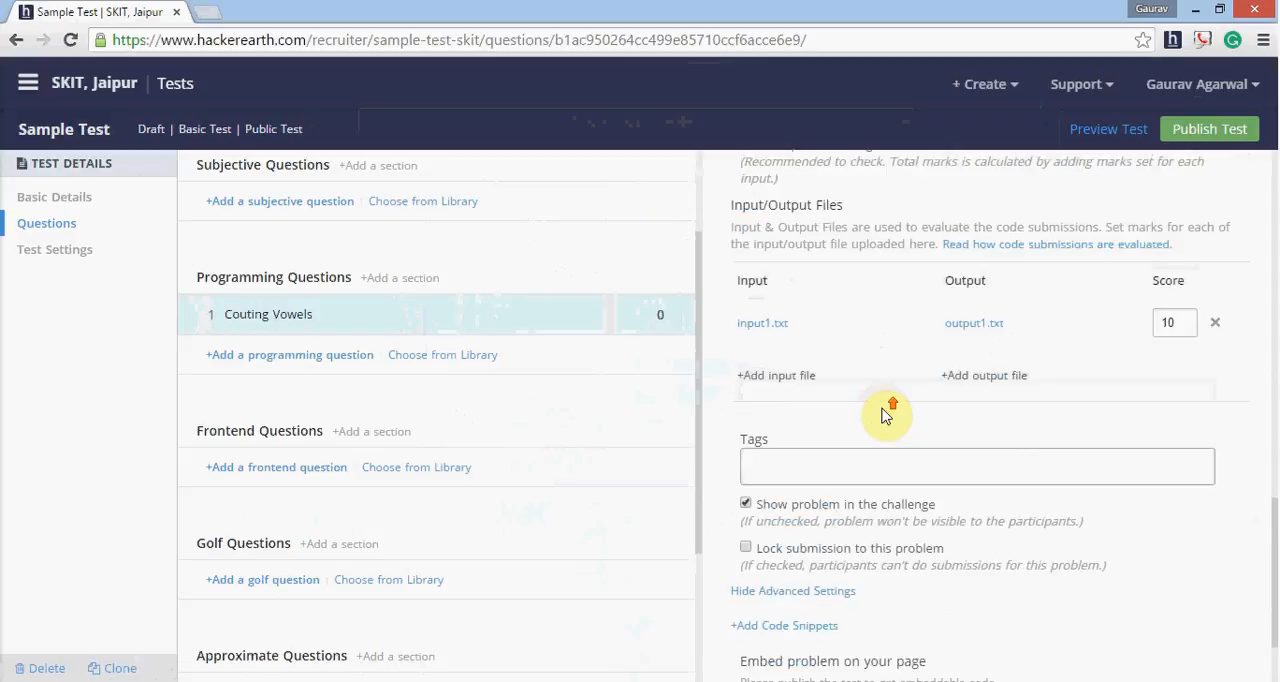
scroll(893, 410, "down", 1)
left_click(797, 605)
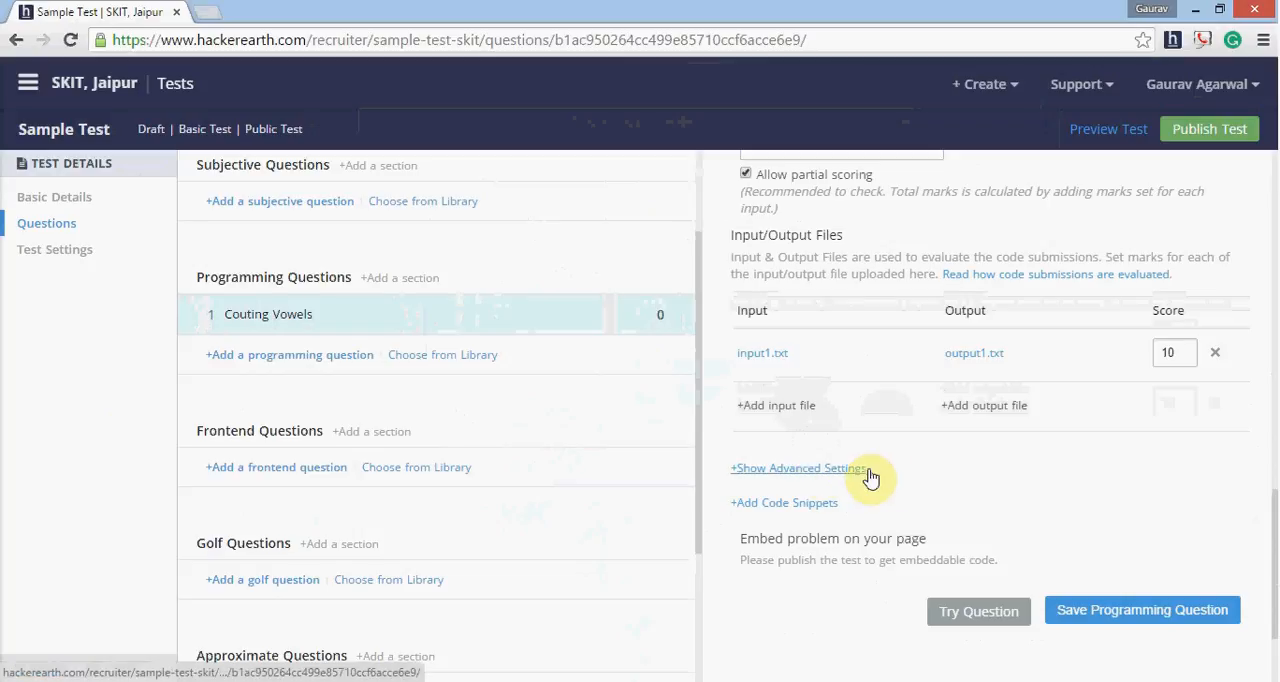
- Set the question's maximum marks to 10 and the code checker time limit to 1 second
scroll(900, 480, "up", 2)
left_click_drag(785, 353, 736, 346)
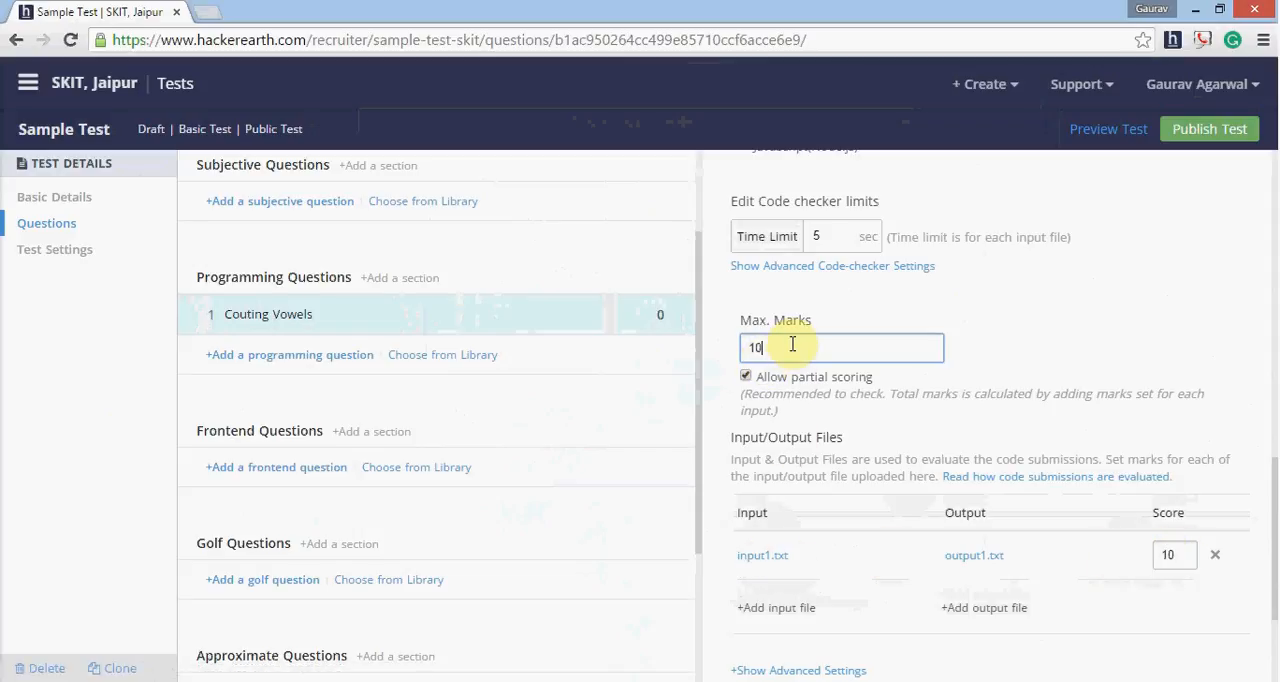
scroll(850, 300, "up", 2)
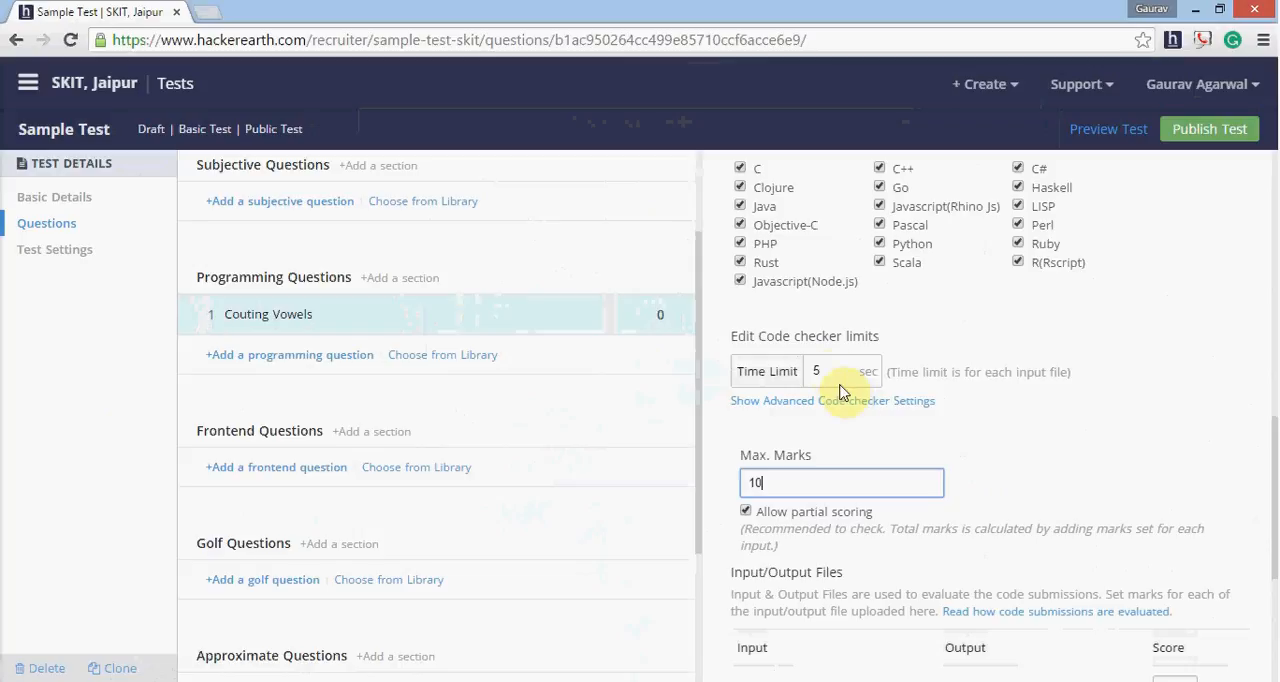
left_click(820, 372)
left_click(813, 374)
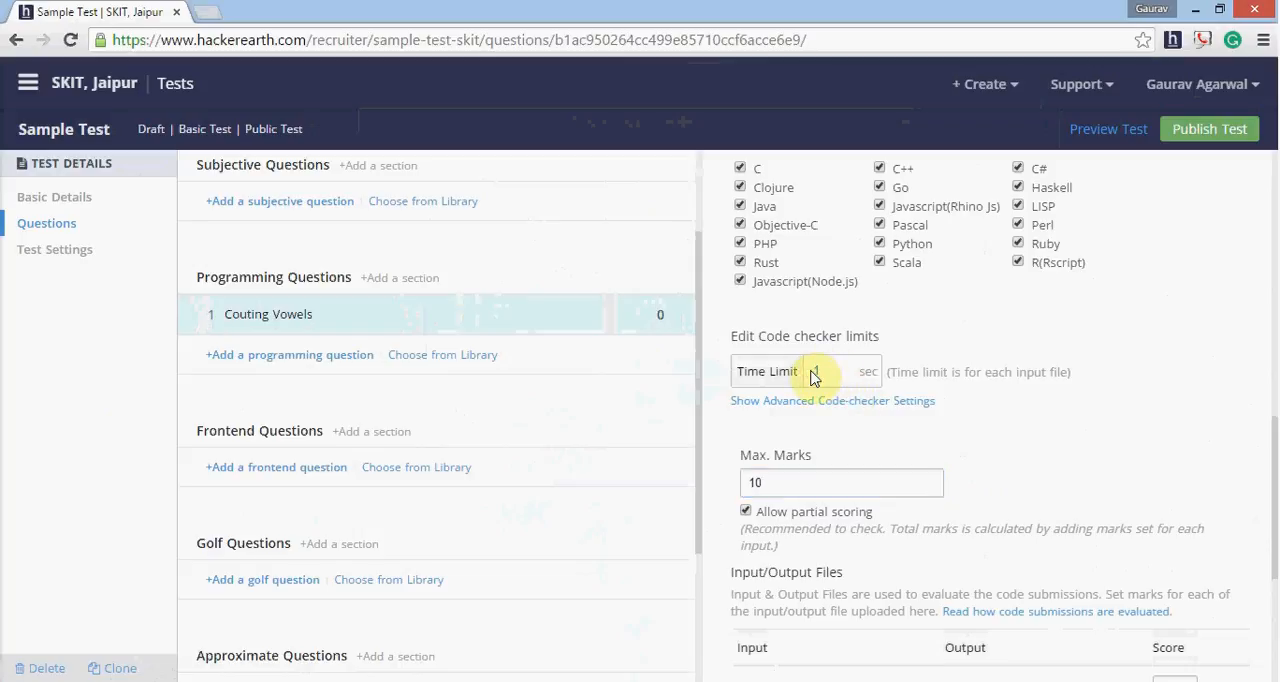
type("1")
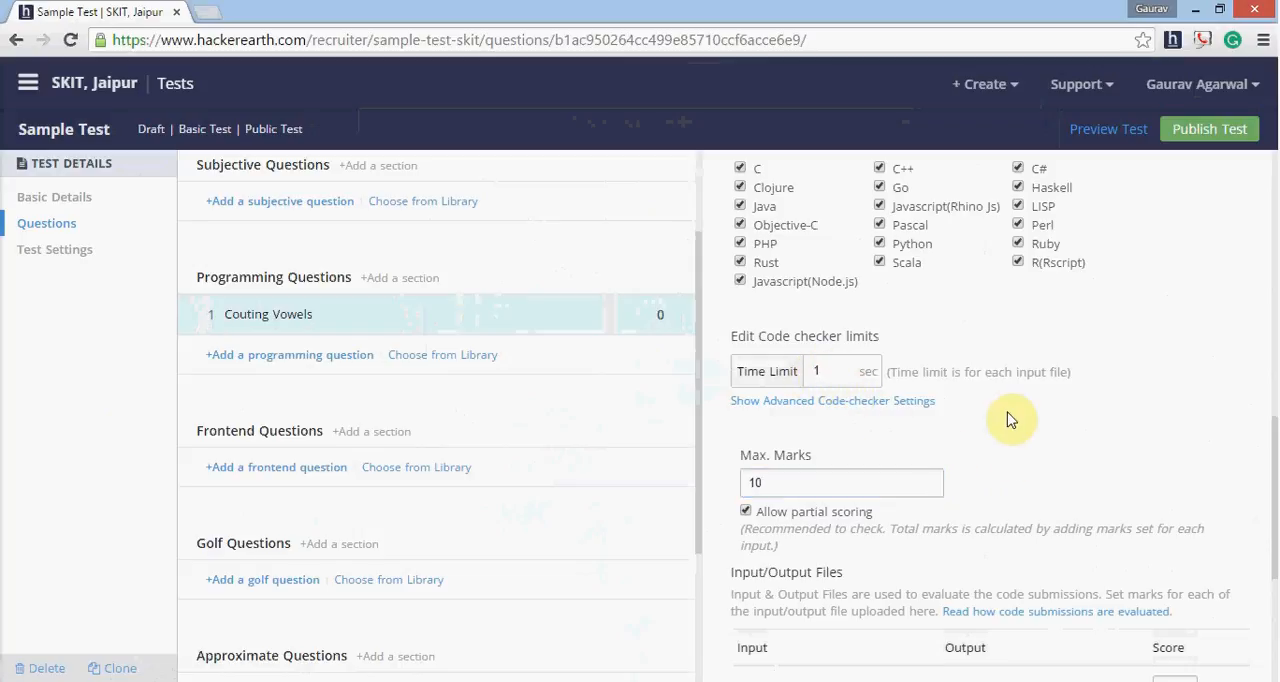
- Remove Clojure, Go, Haskell, Javascript(Rhino Js), LISP, Pascal, Rust, Scala and R(Rscript) from the question's allowed languages
scroll(1013, 418, "up", 1)
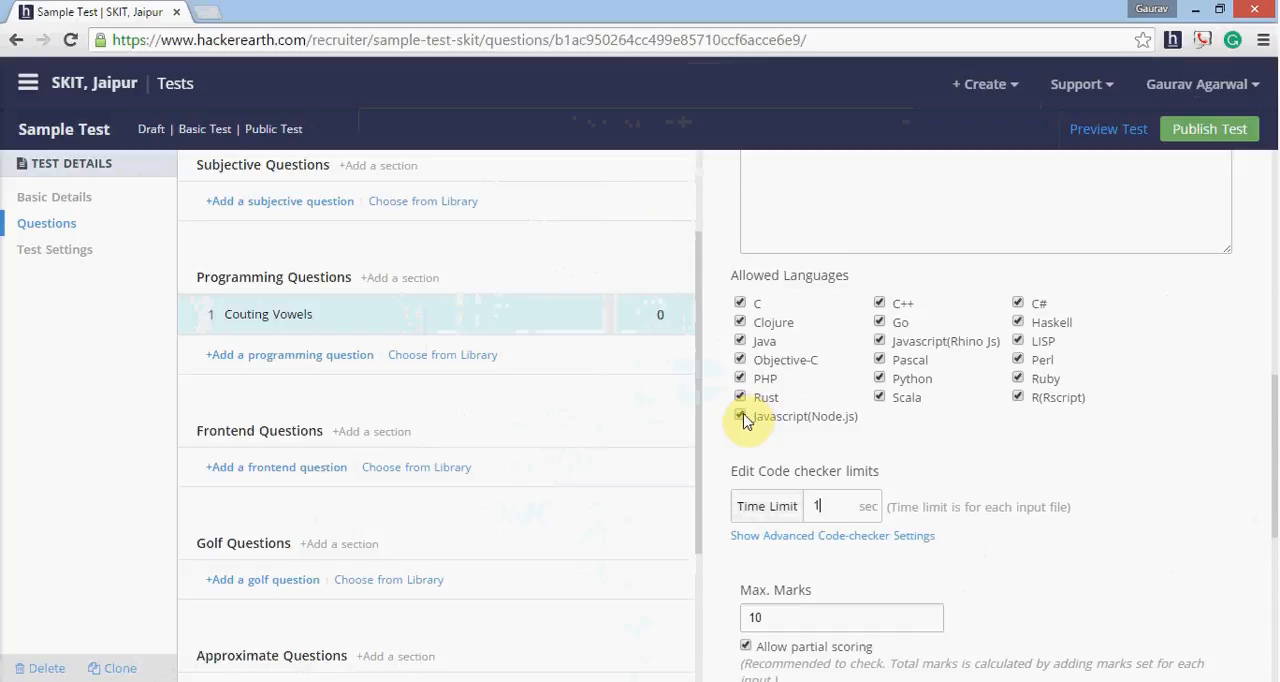
left_click(740, 322)
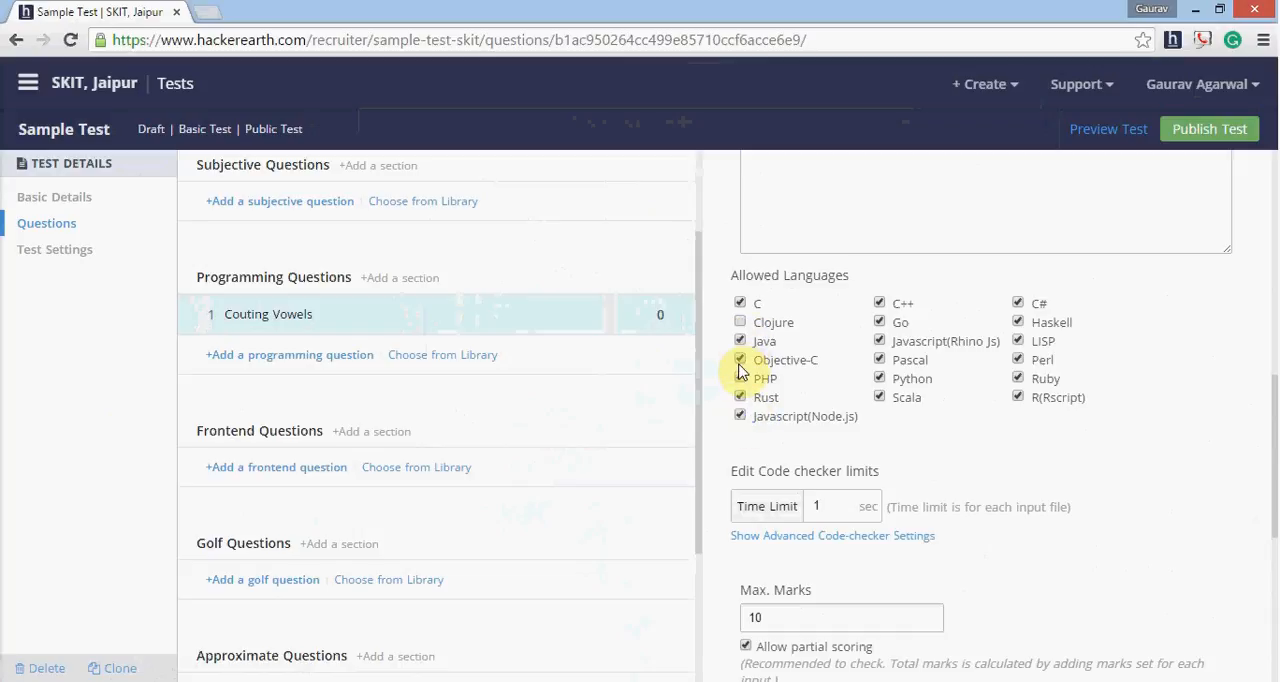
left_click(881, 320)
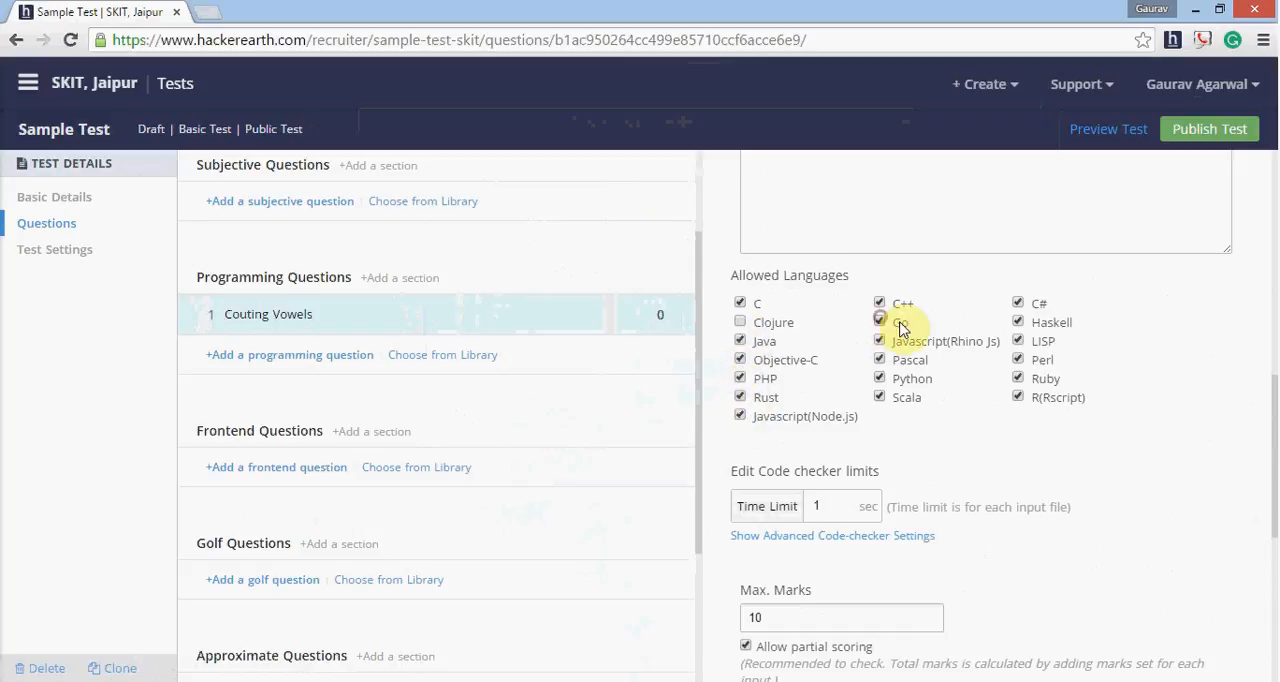
left_click(1018, 323)
left_click(1018, 341)
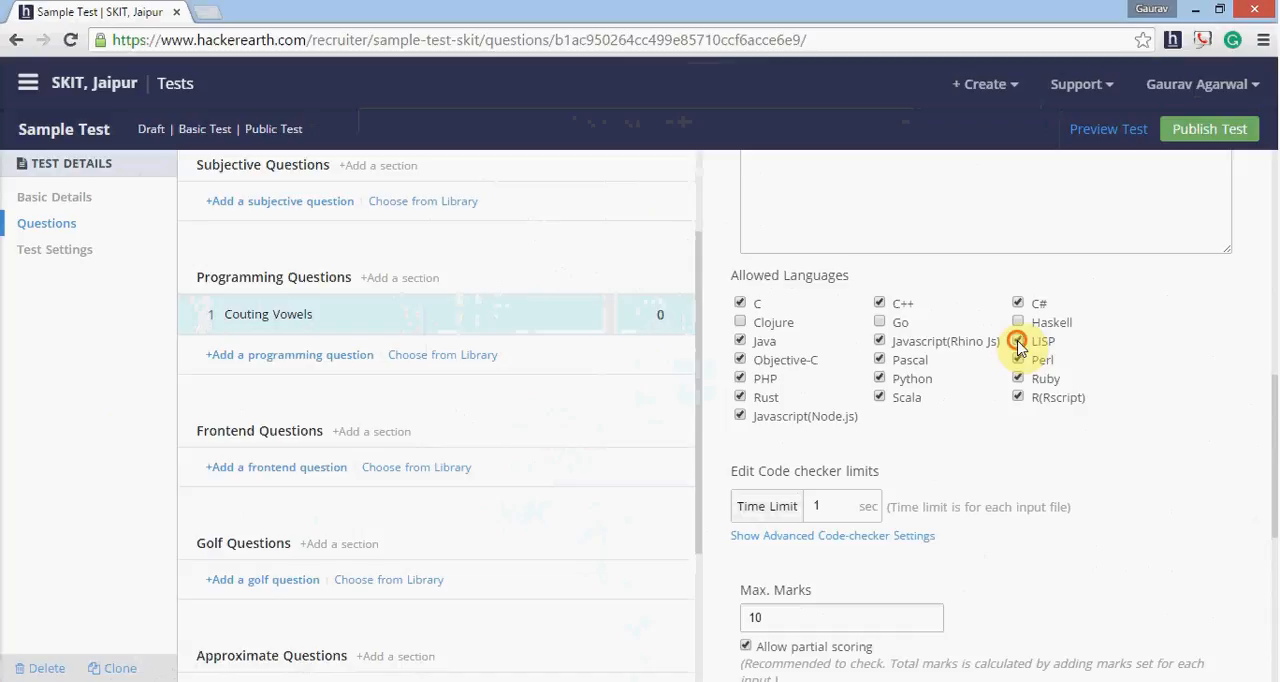
left_click(880, 341)
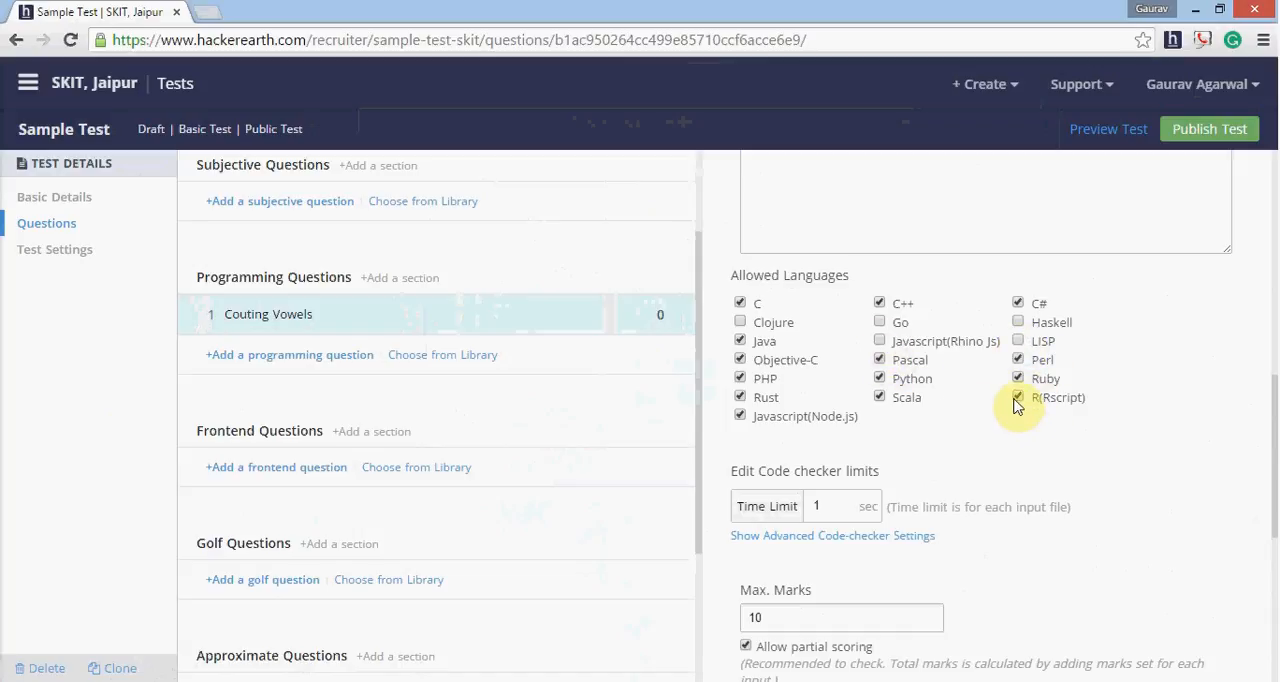
left_click(1018, 400)
left_click(880, 399)
- Write the Sample Explanation for Test Case 1 ("somestring", 3 vowels, output 3) and Test Case 2 ("anotherstring", 4 vowels, output 4)
scroll(875, 445, "up", 1)
scroll(875, 447, "up", 2)
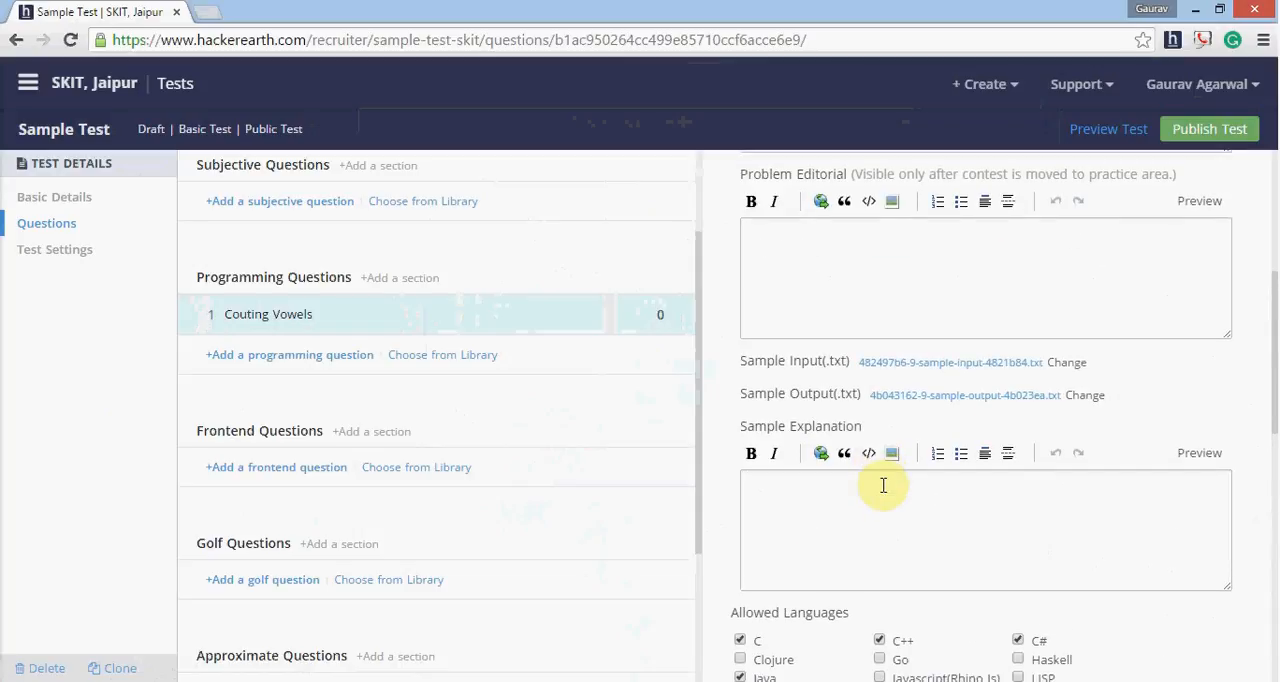
scroll(887, 500, "down", 1)
scroll(887, 500, "down", 1)
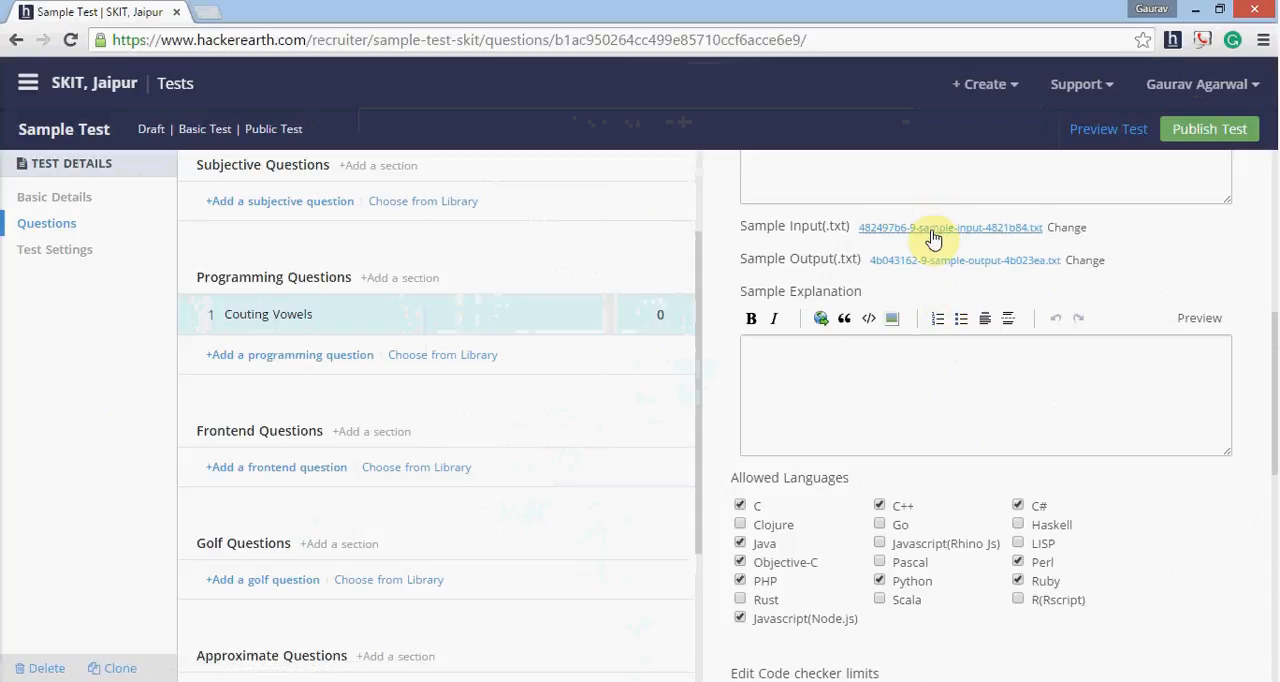
left_click(922, 361)
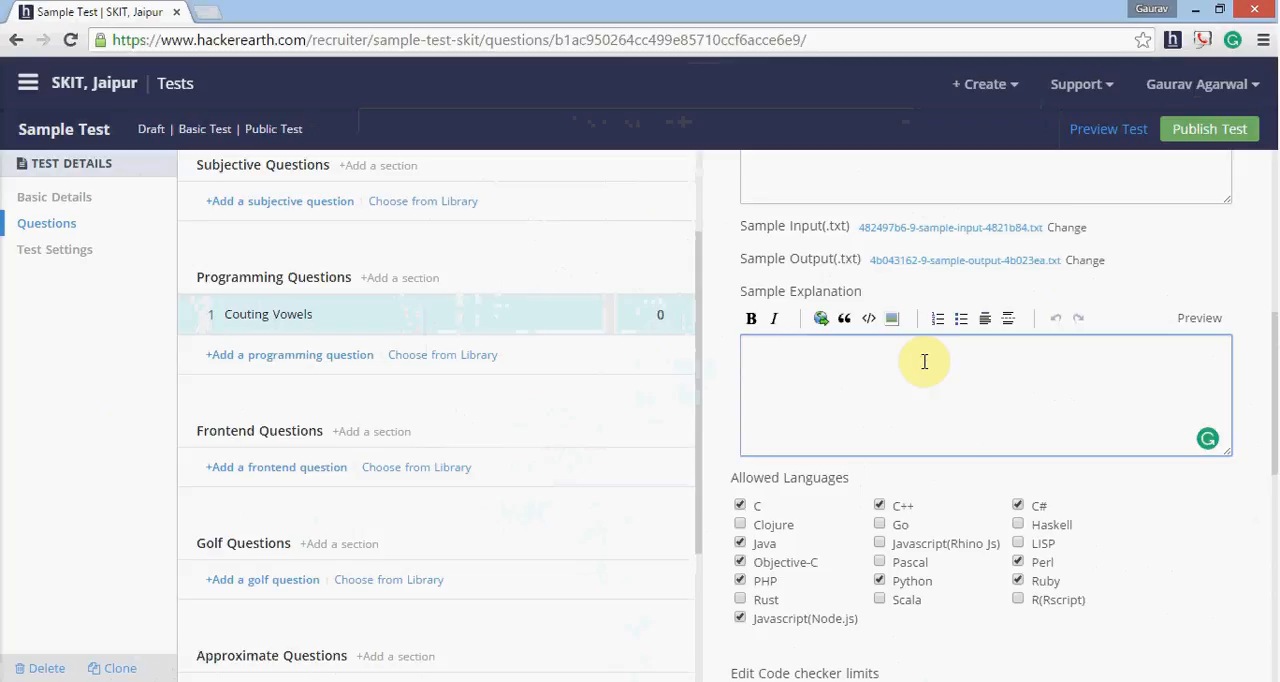
type("Test Case 1:")
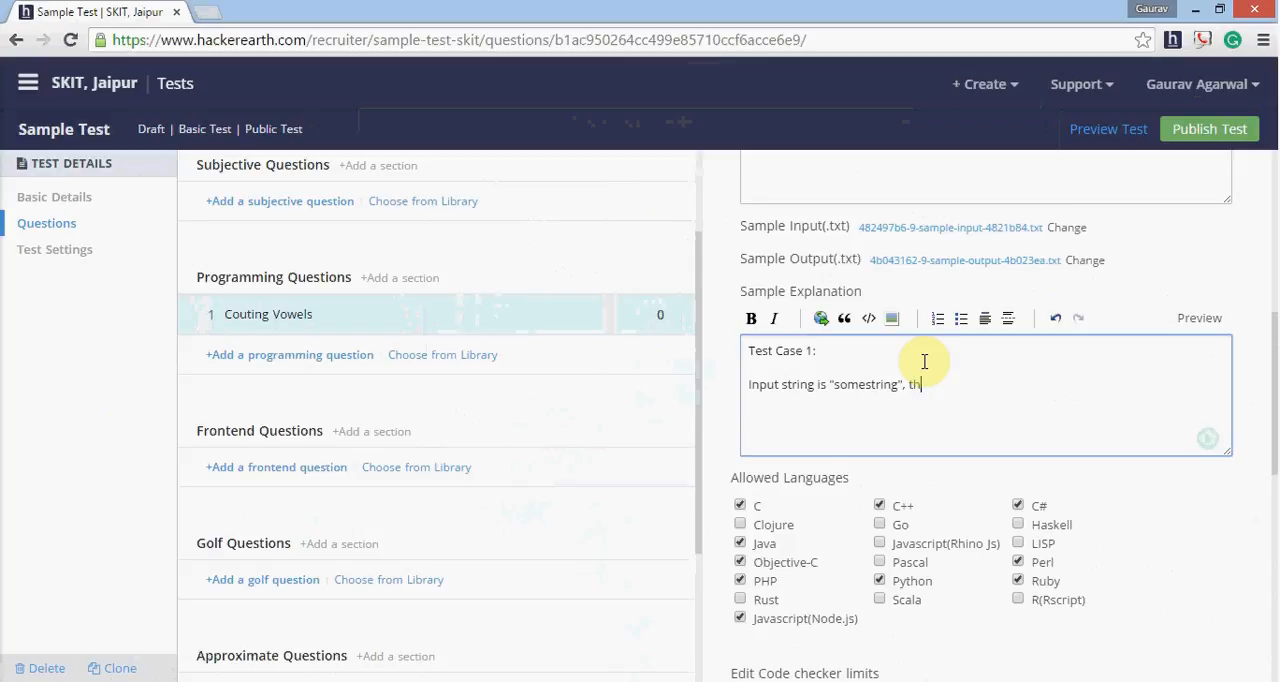
type("mbe")
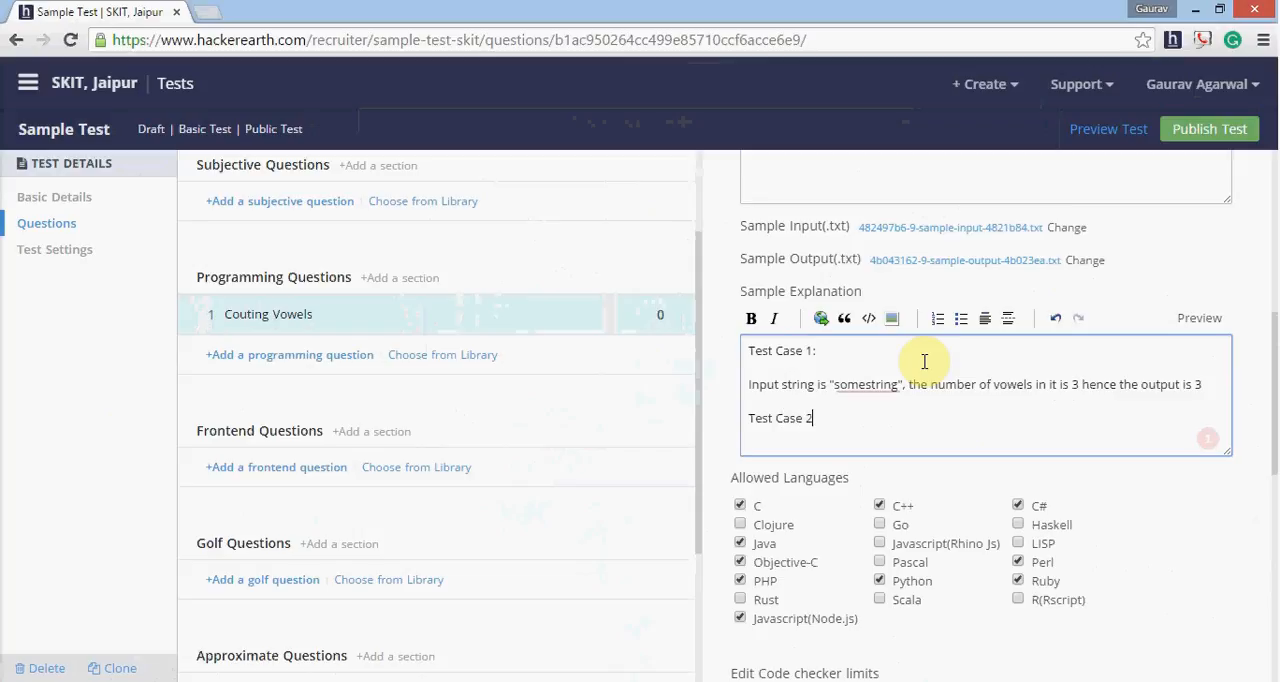
key("Return")
type("Input string is \"anotherstring\", the number of vowels in it is 4 hence output is 4")
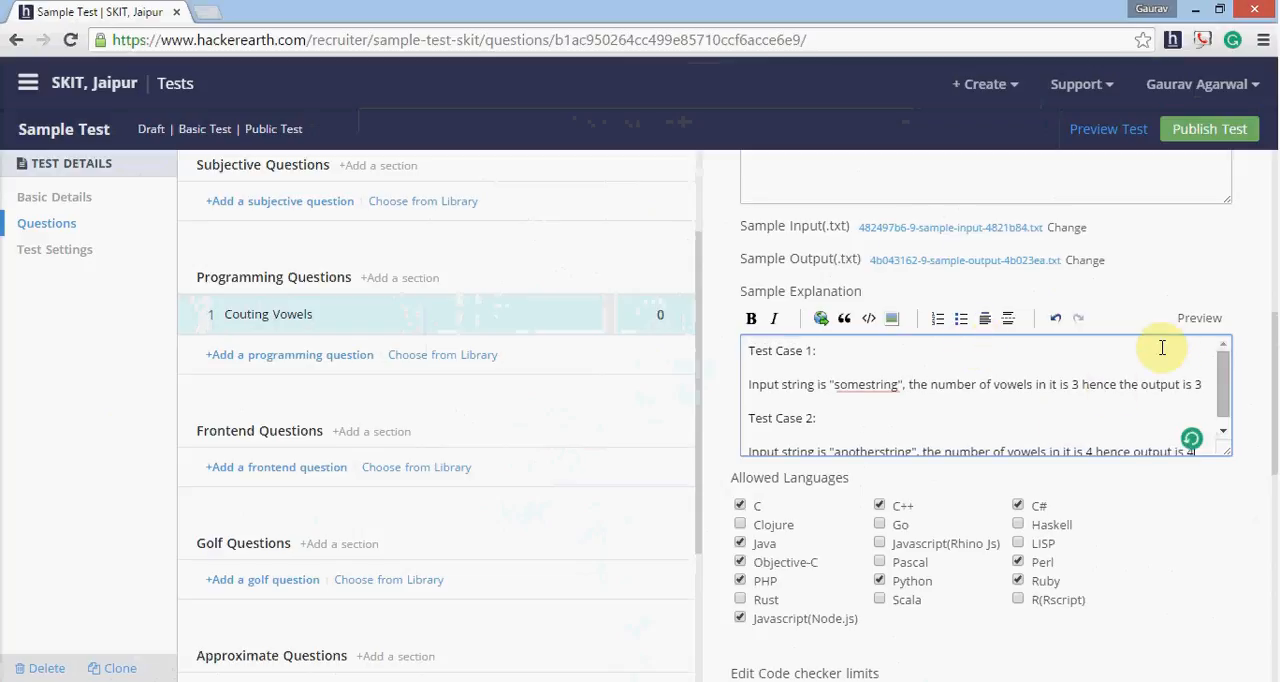
- Preview the Sample Explanation and the Problem Statement, closing each preview after reading it
left_click(1197, 319)
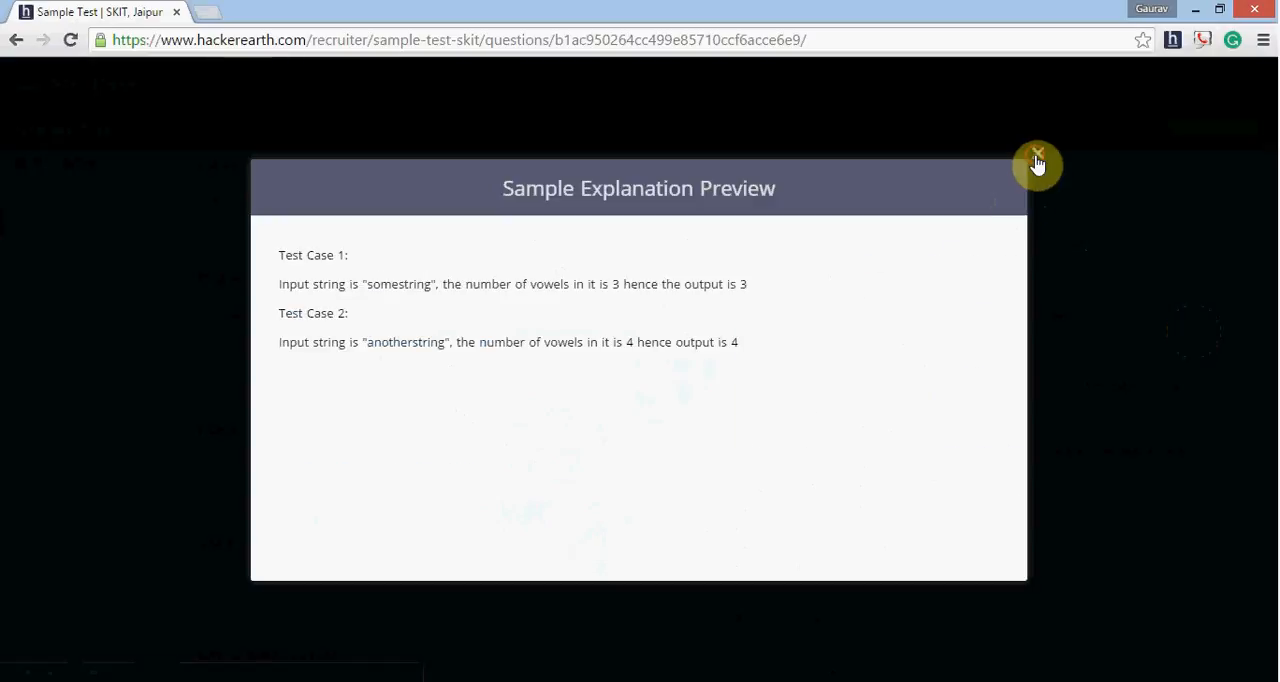
left_click(1037, 155)
scroll(1245, 310, "up", 3)
scroll(1200, 260, "up", 5)
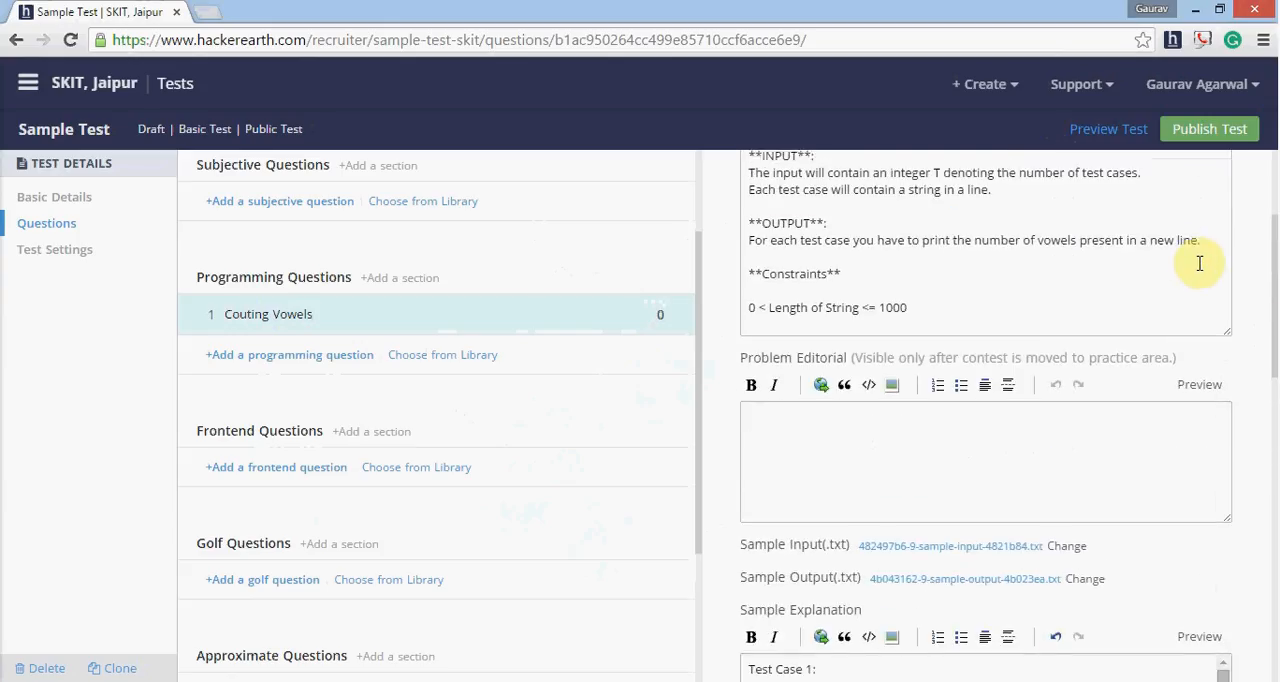
left_click(1197, 285)
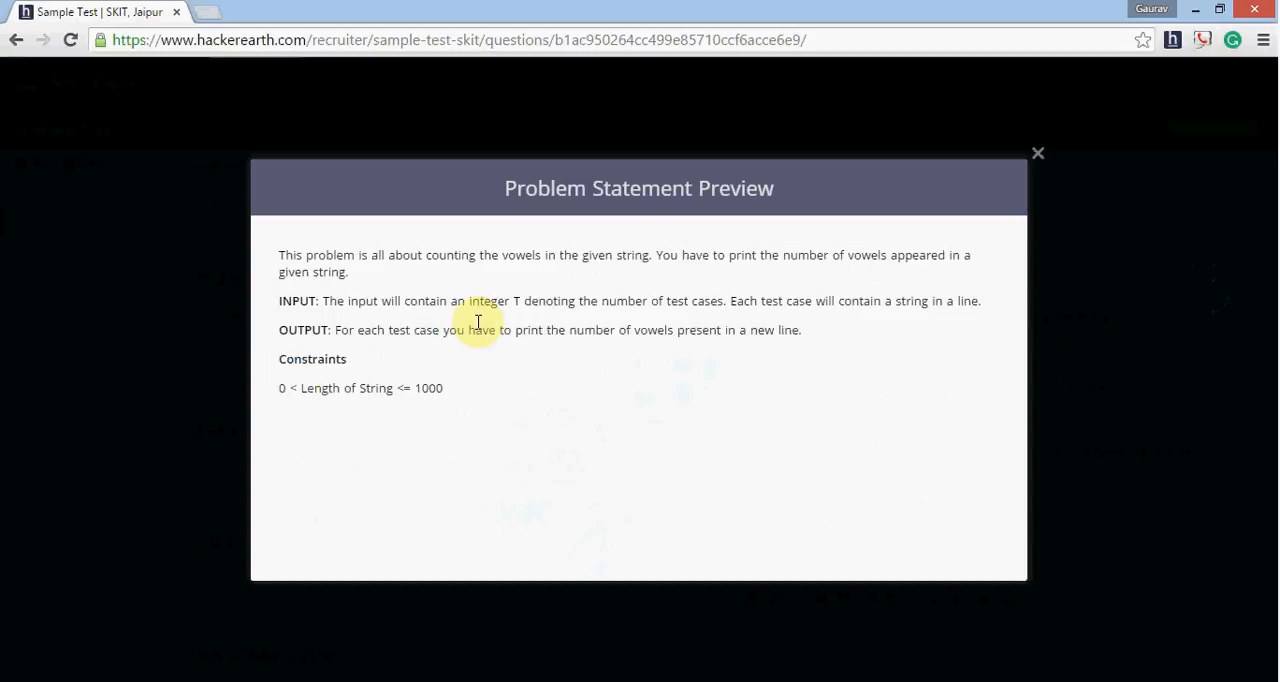
left_click(1040, 157)
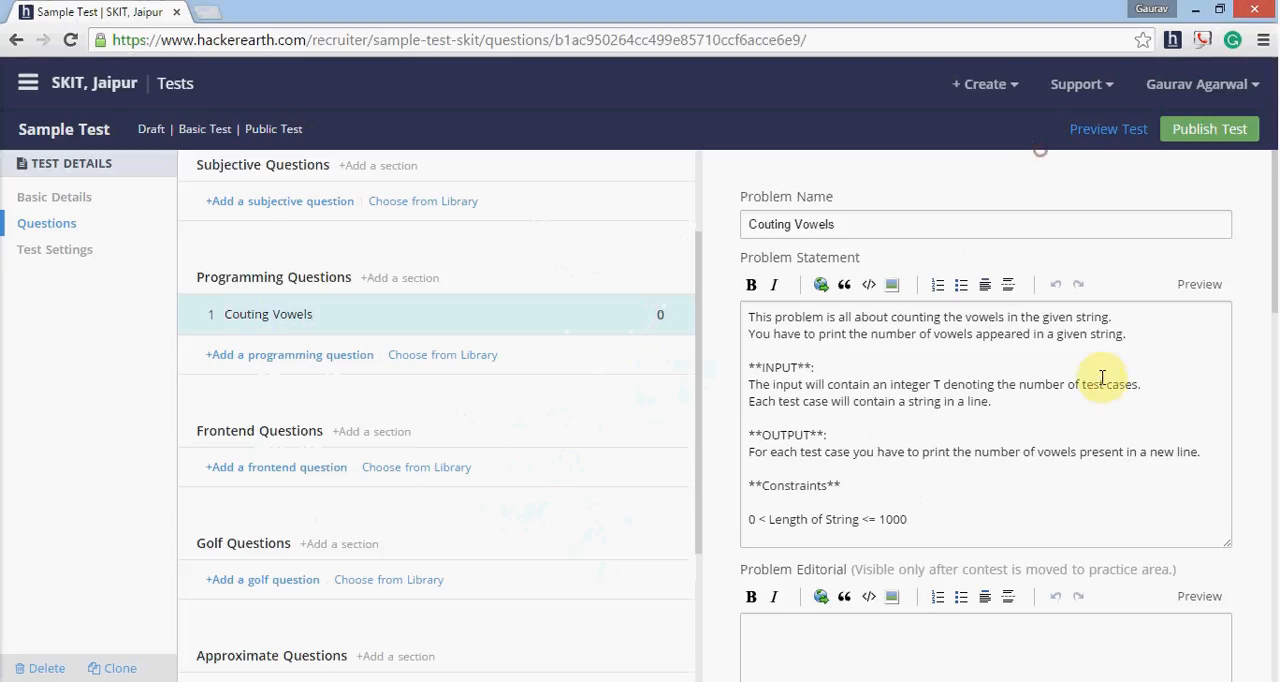
- Save the programming question with its evaluation files, marks, time limit, allowed languages and sample explanation
scroll(1140, 390, "down", 8)
scroll(1145, 391, "down", 4)
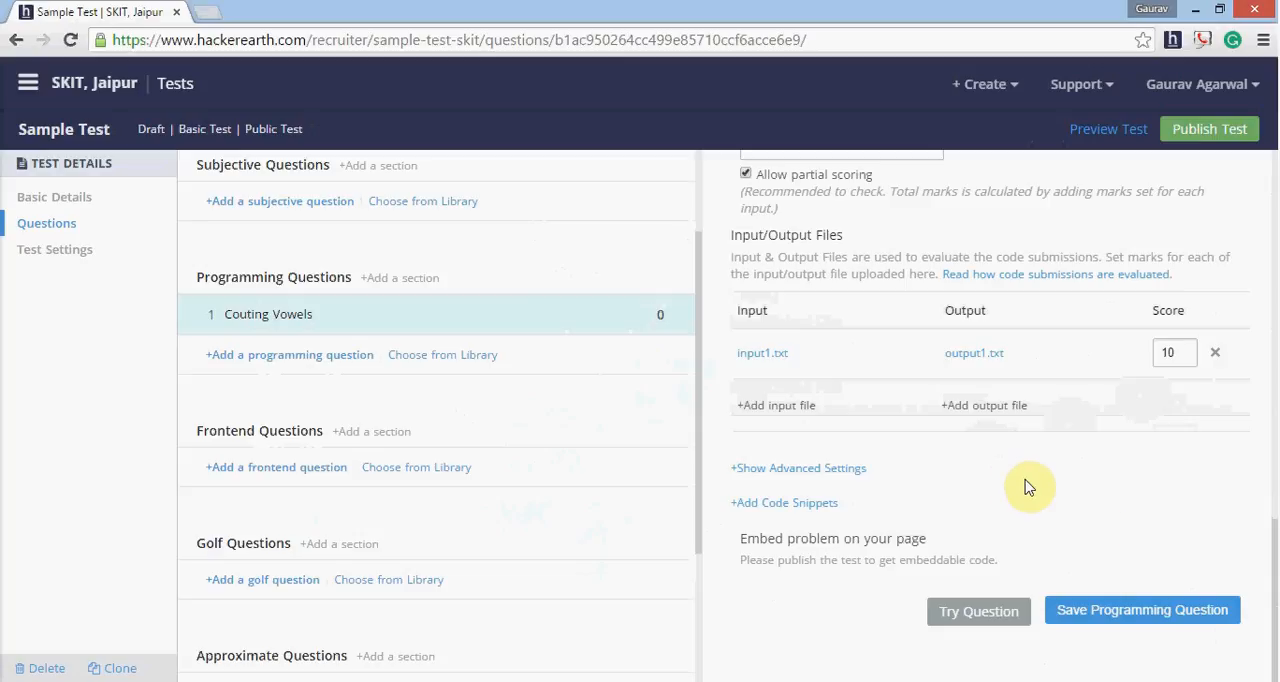
left_click(1149, 610)
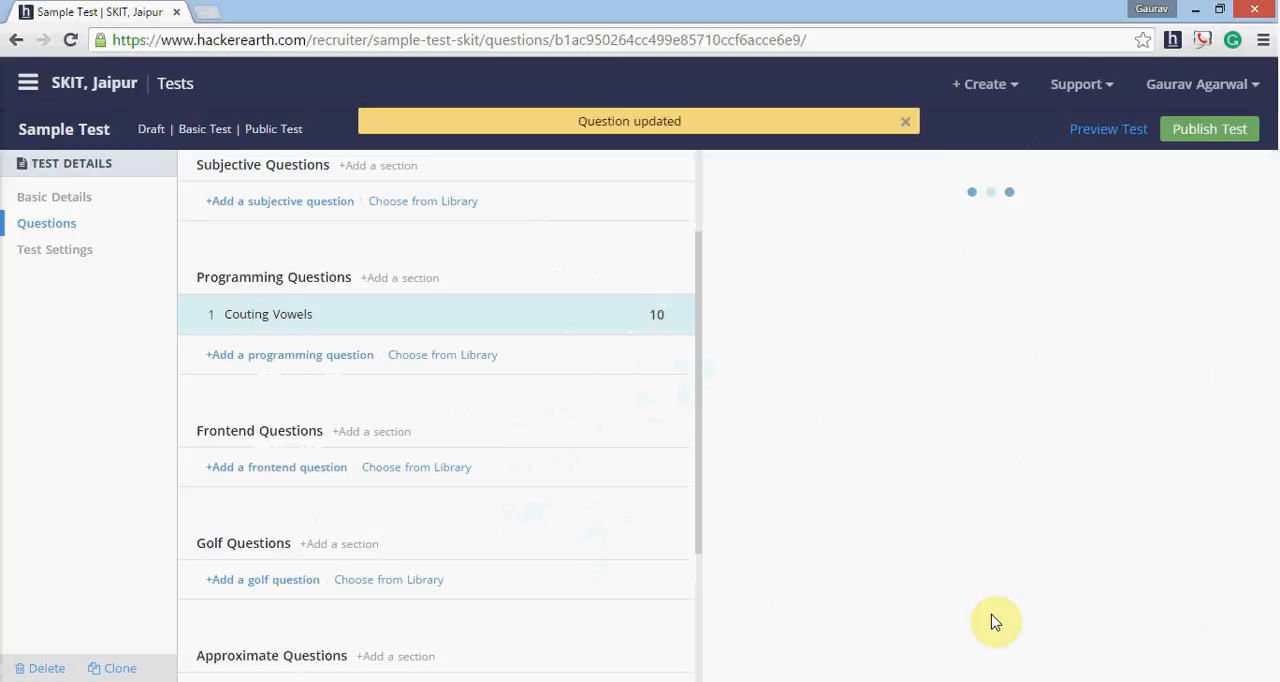
scroll(1008, 556, "down", 10)
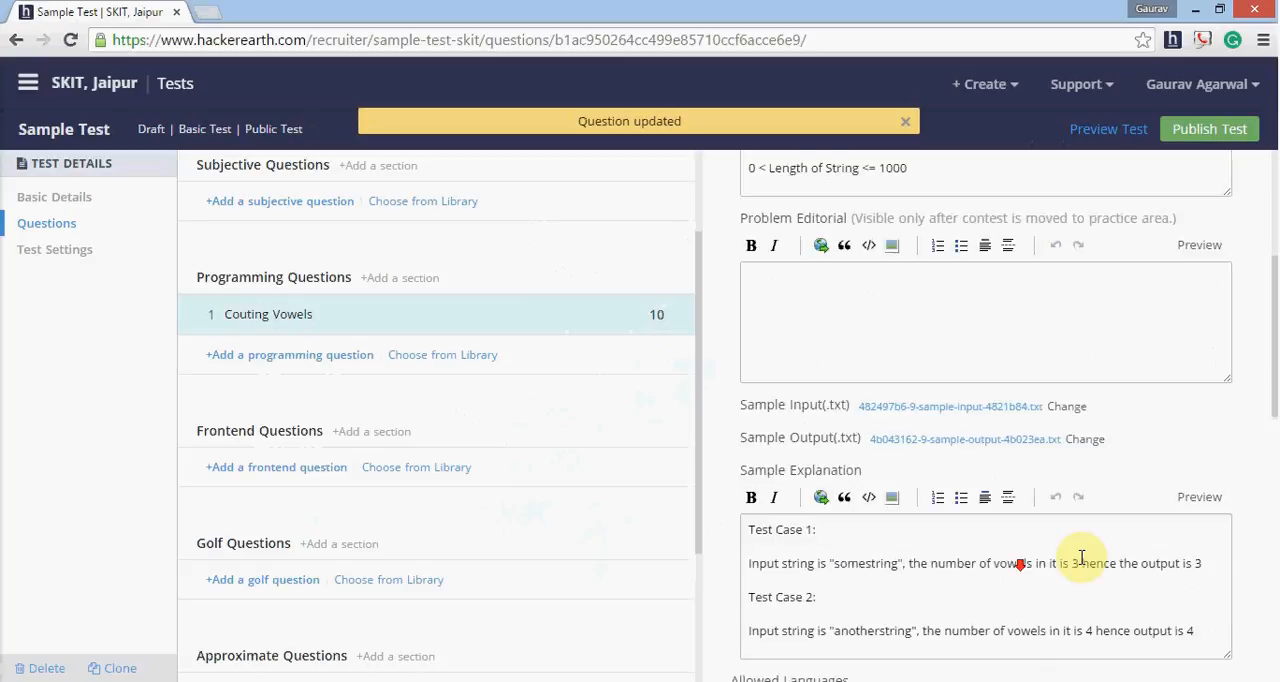
- Try the Couting Vowels question as a candidate, review its statement, samples, explanation and limits, and close the trial page
scroll(1090, 560, "down", 5)
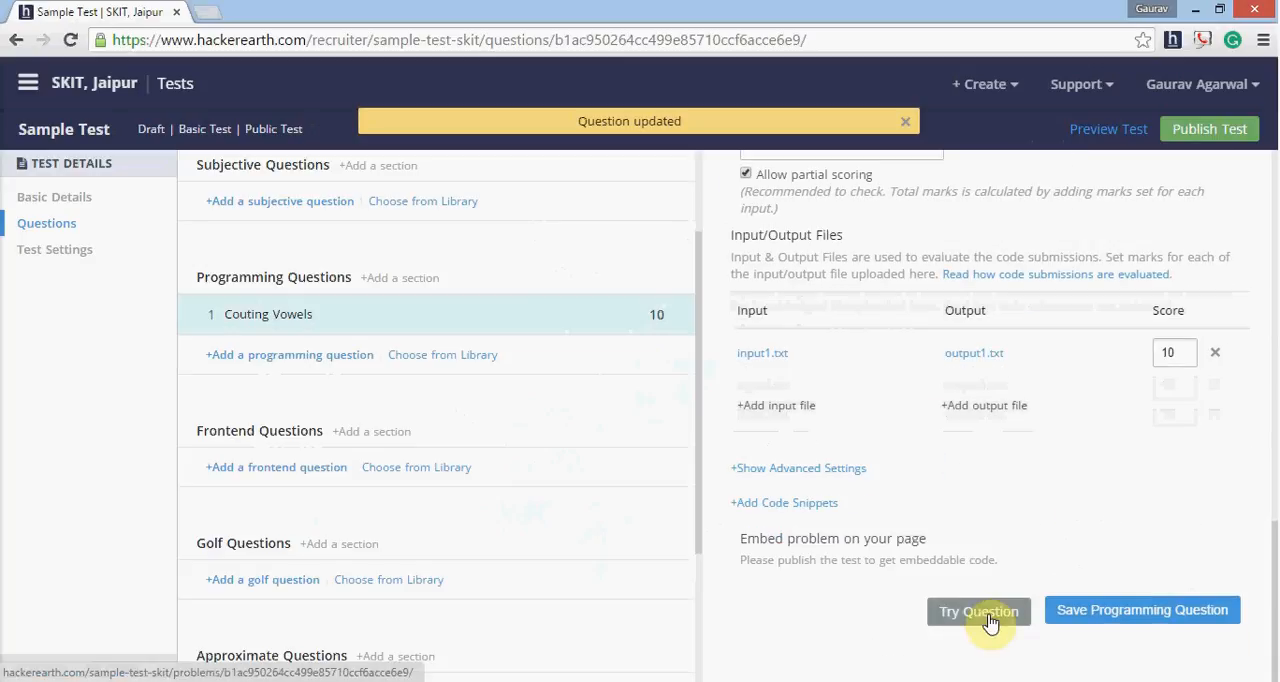
left_click(988, 618)
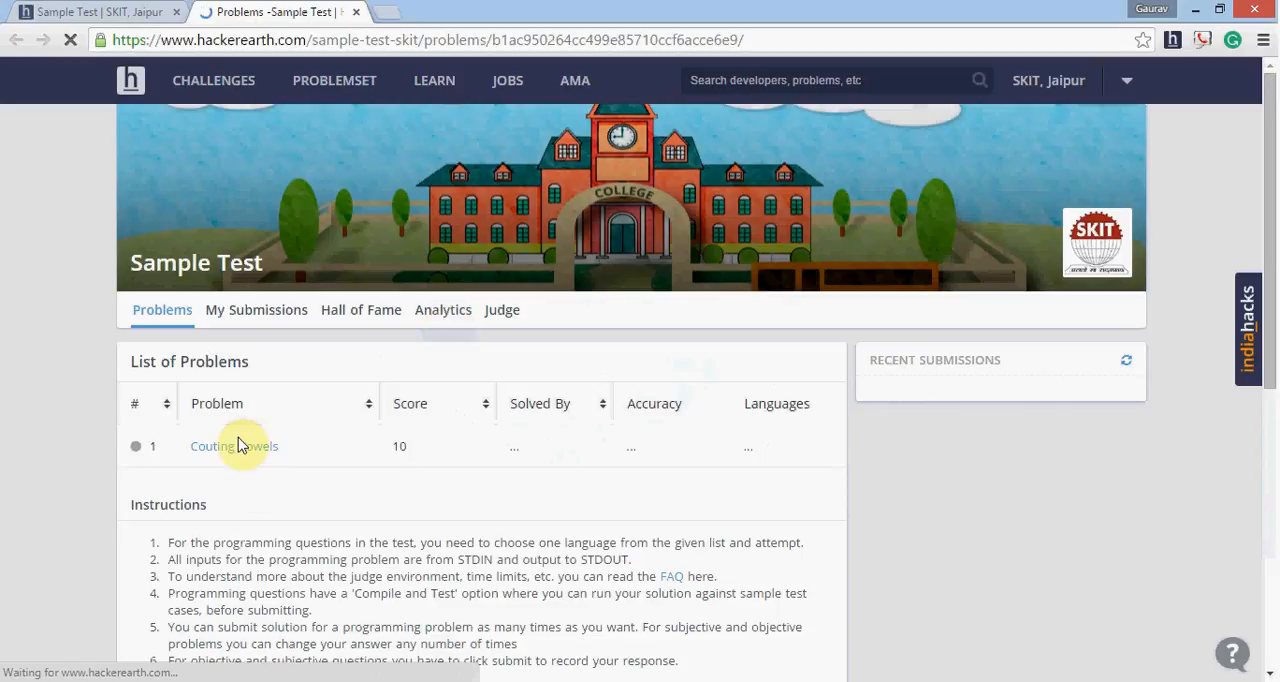
left_click(236, 446)
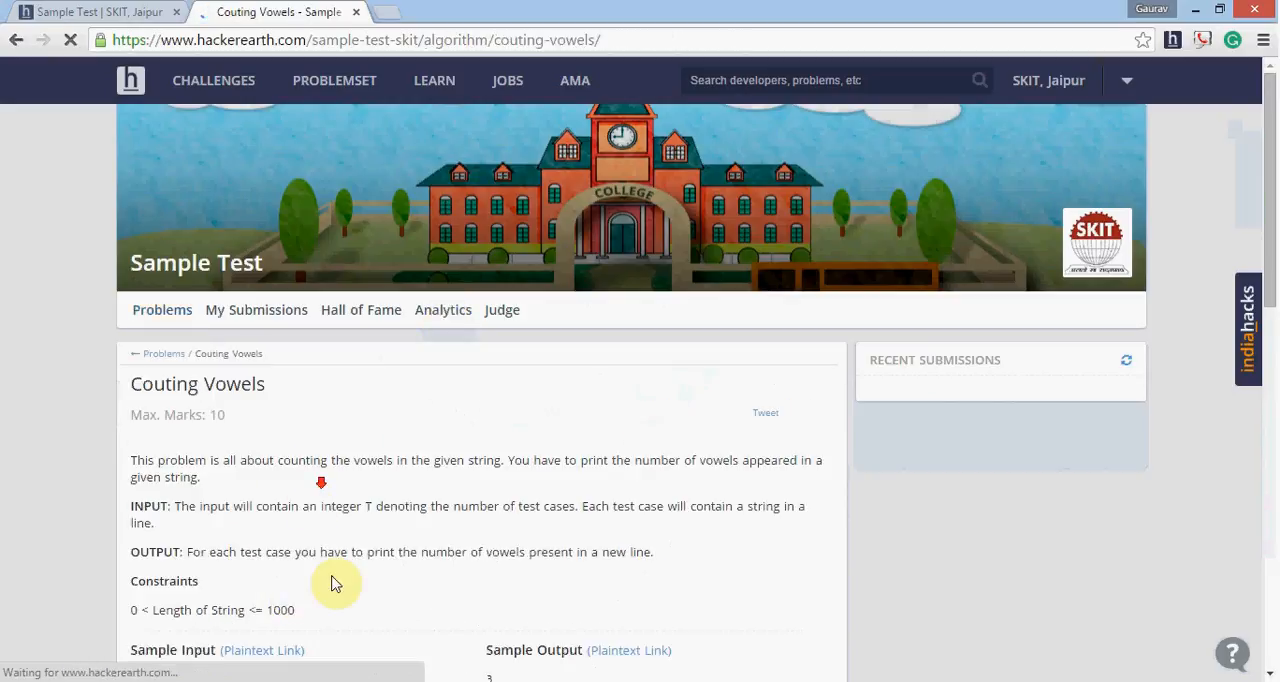
scroll(480, 457, "down", 3)
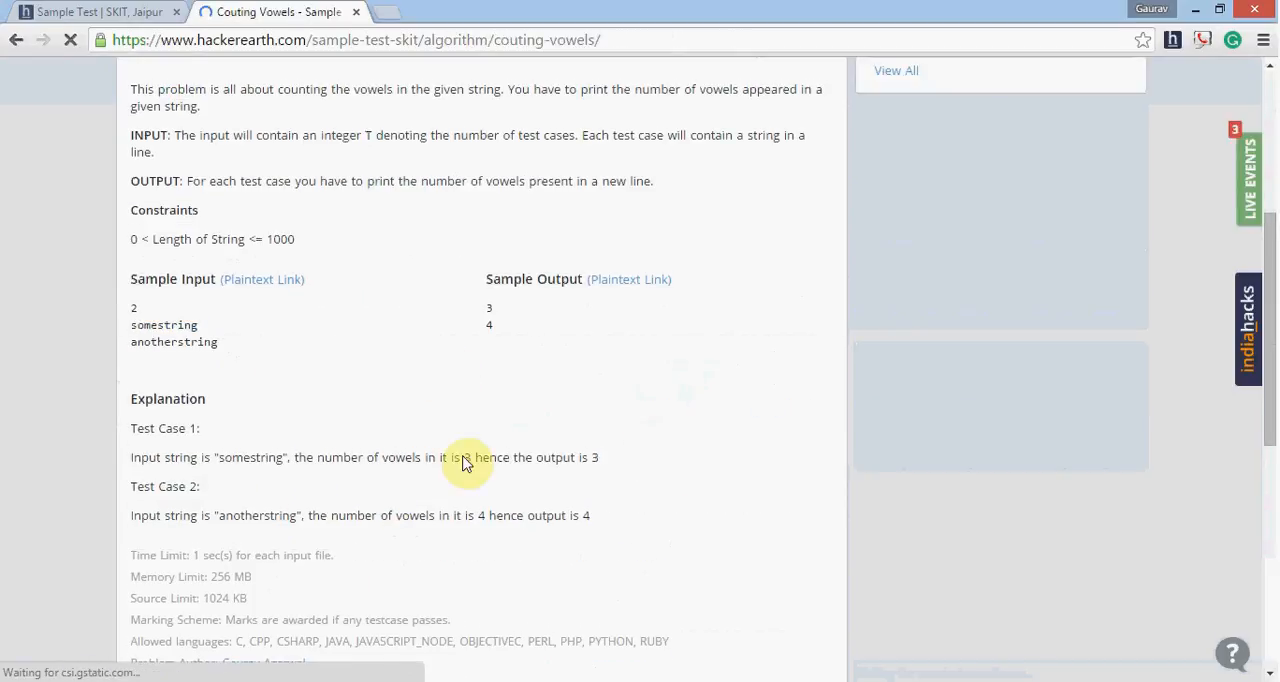
scroll(466, 463, "down", 4)
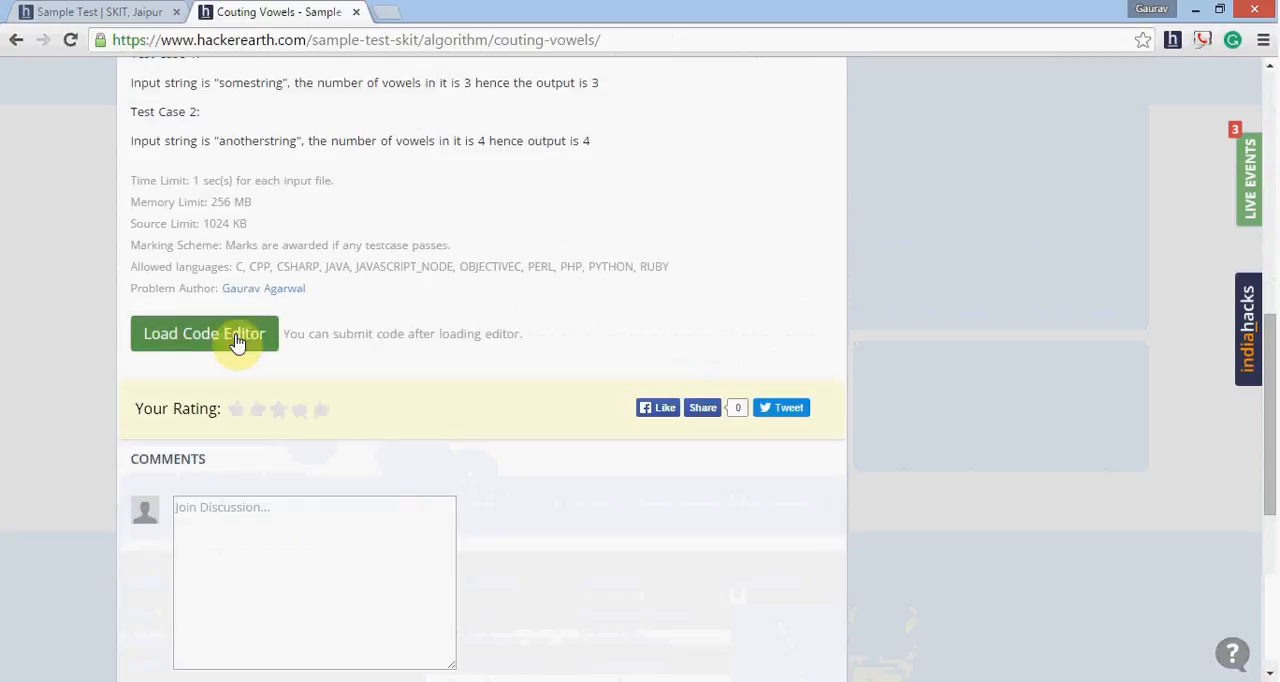
scroll(193, 167, "up", 10)
left_click(91, 11)
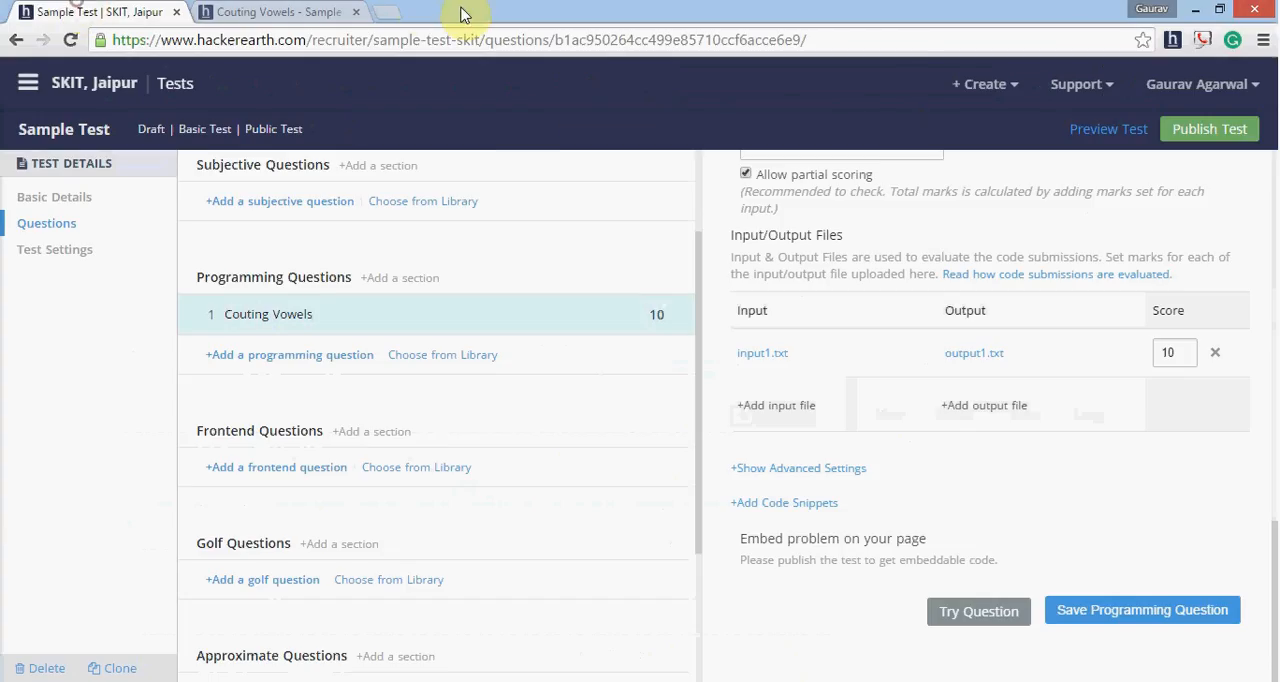
left_click(354, 13)
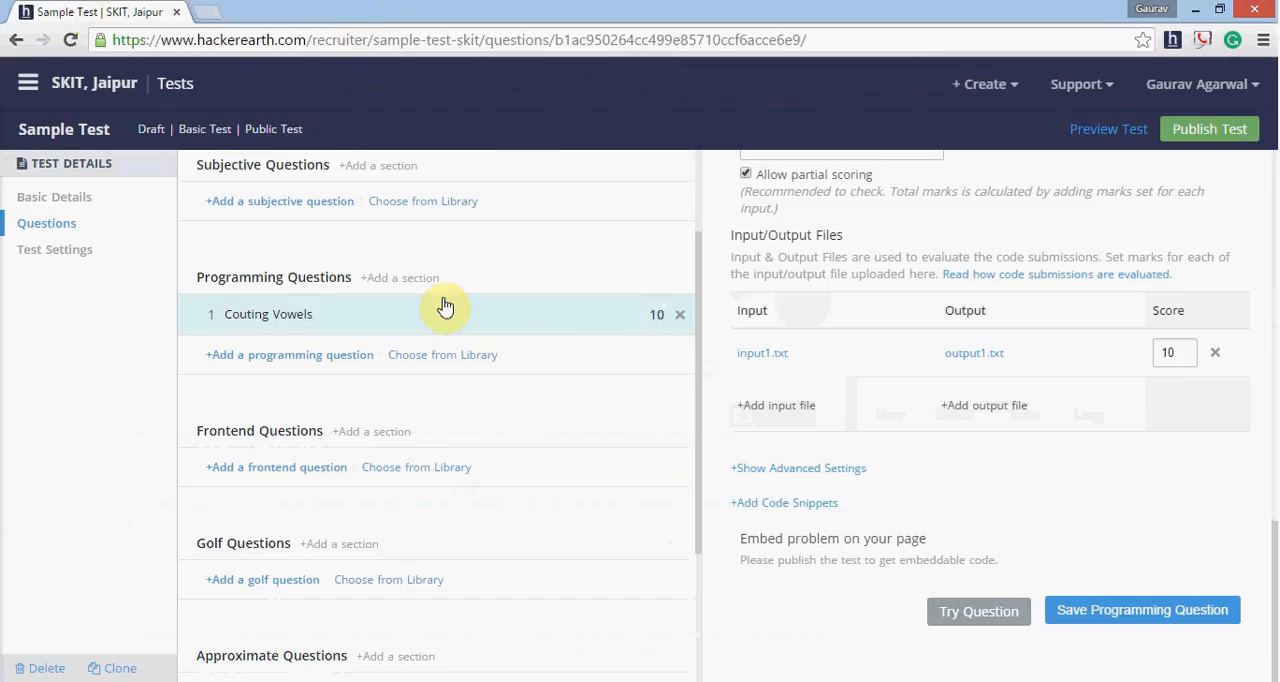
- Review the Publish Test notes for Sample Test, dismiss them without publishing, and minimize the browser
left_click(1200, 133)
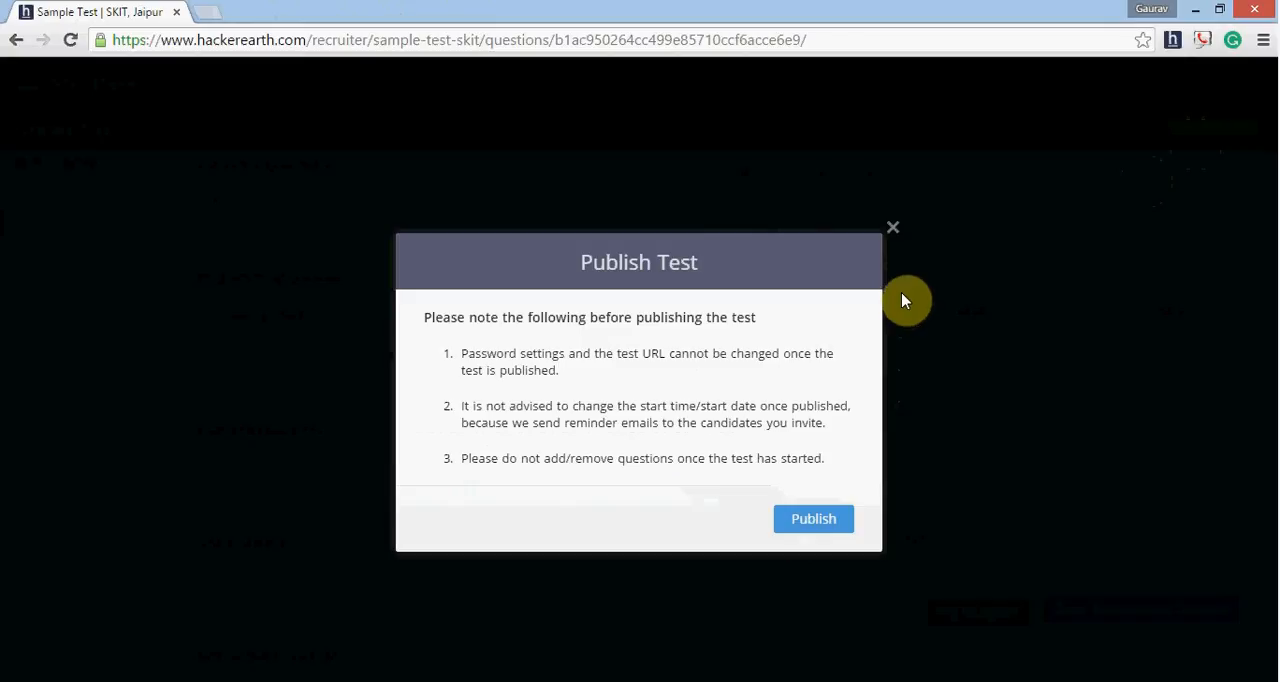
left_click(897, 240)
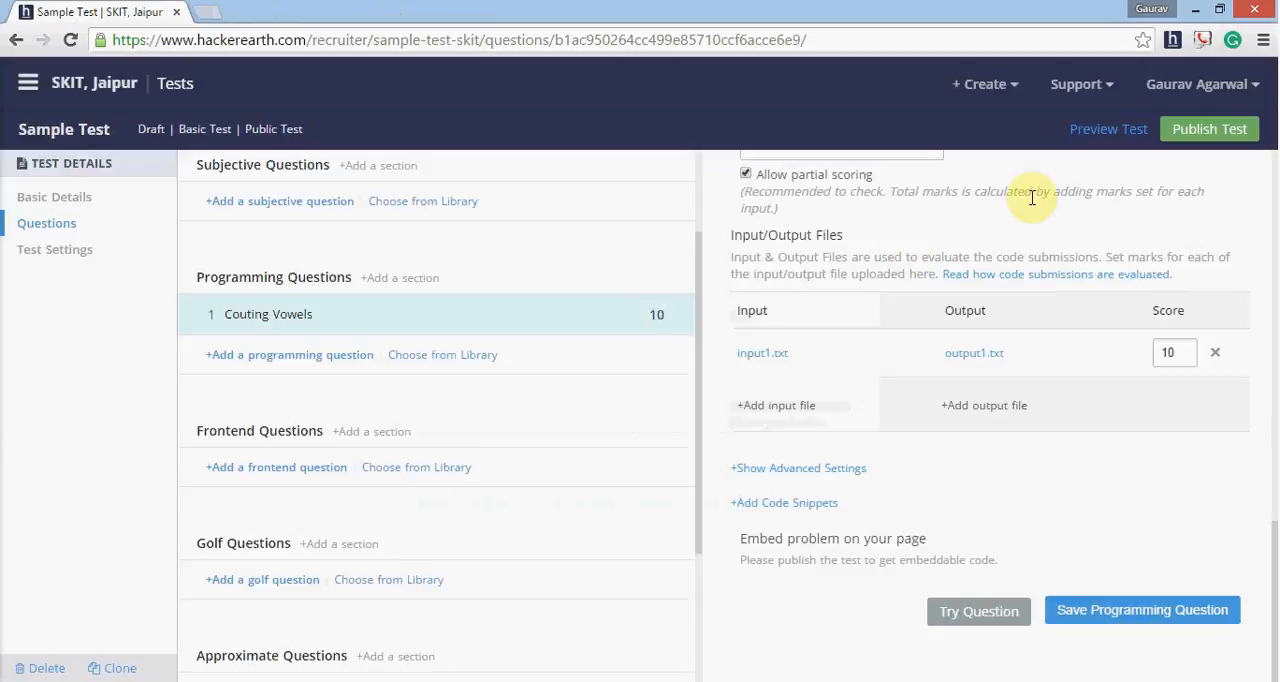
left_click(1205, 8)
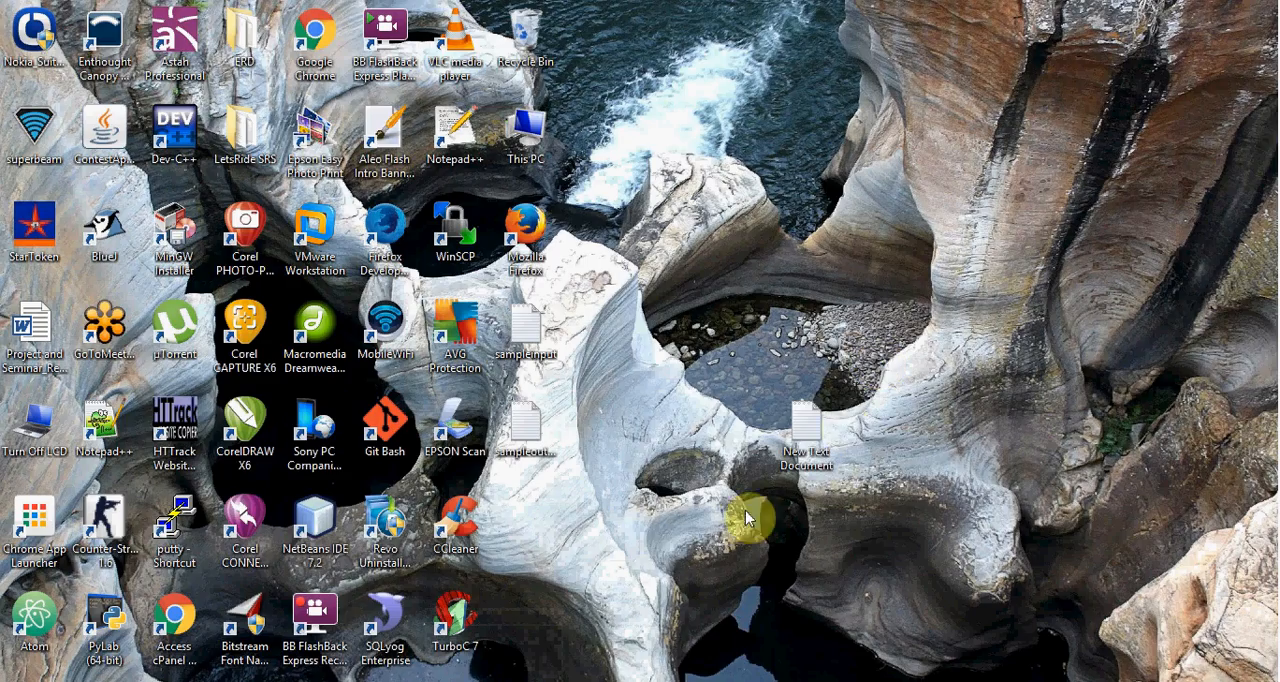